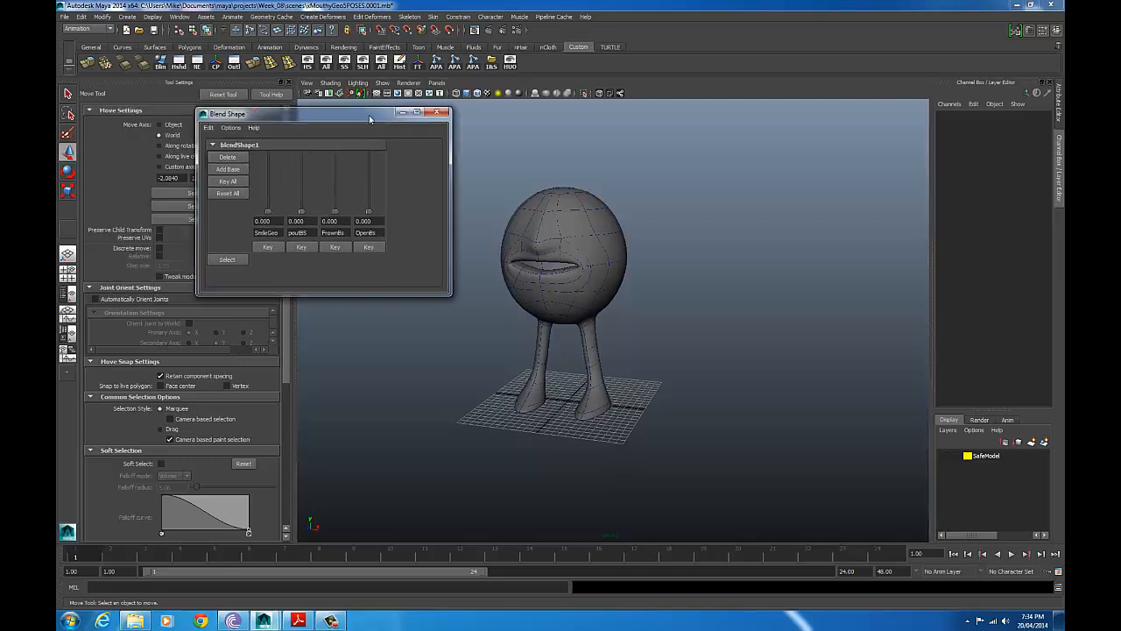
Step: Bring up the Blend Shape editor, raise SmileGeo to about 0.477 and select the blendShape1 node
click(181, 16)
mouse_move(188, 31)
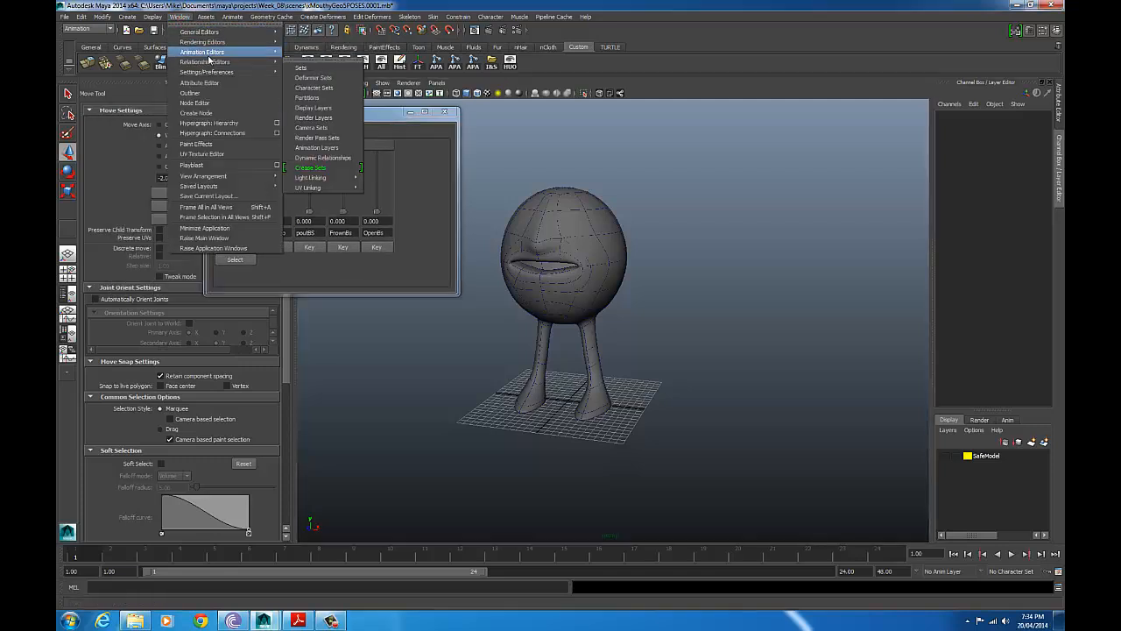
click(324, 105)
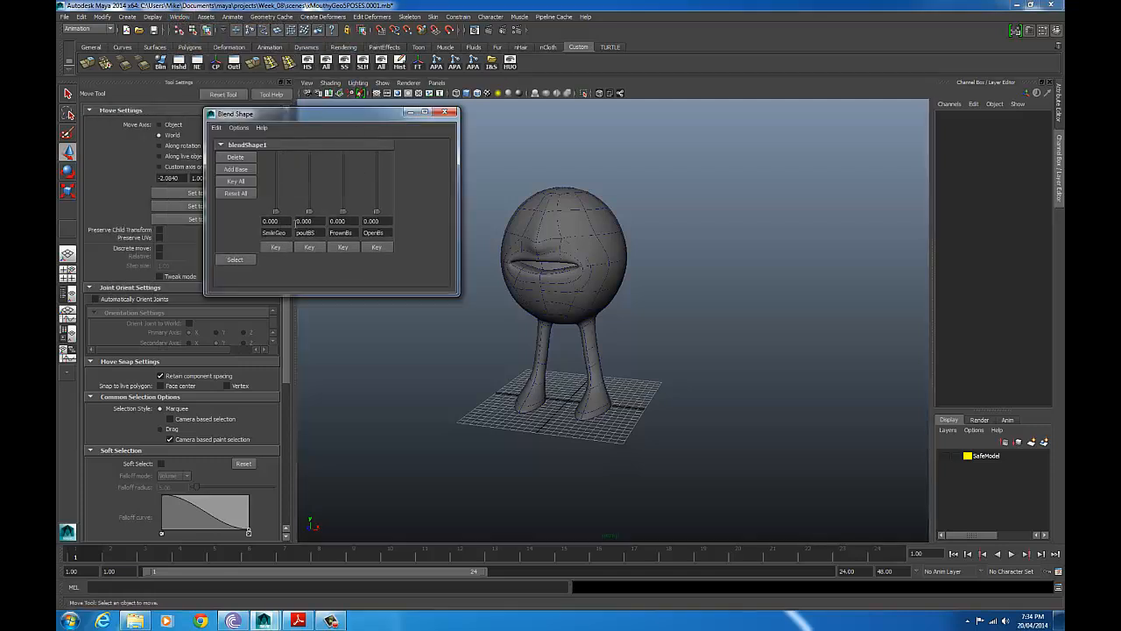
drag(277, 215, 304, 207)
drag(275, 212, 275, 183)
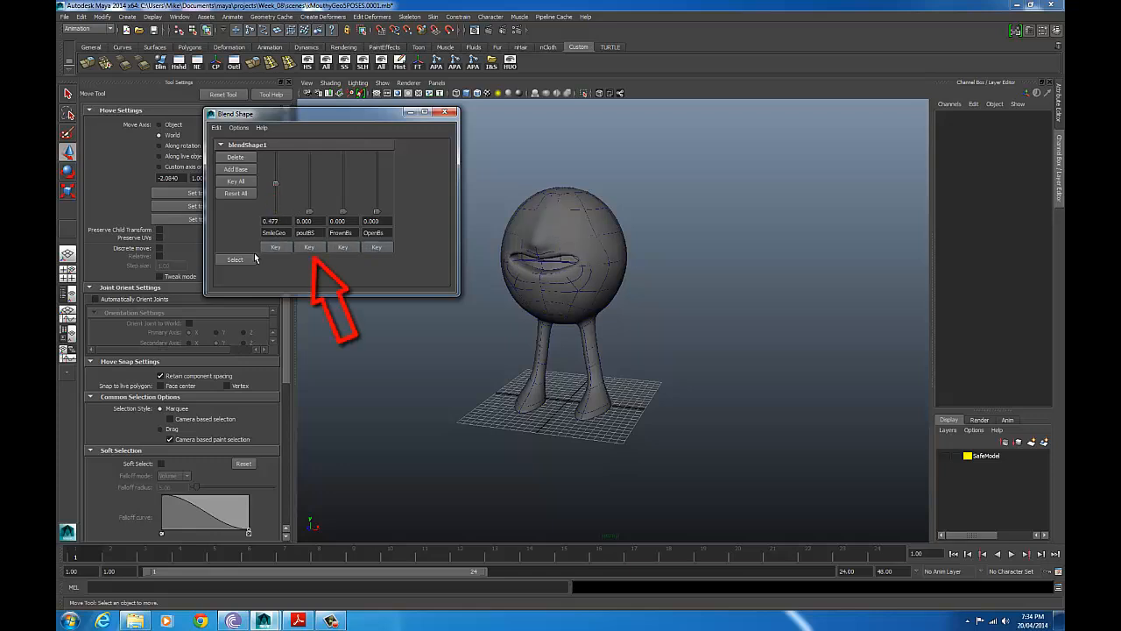
click(235, 259)
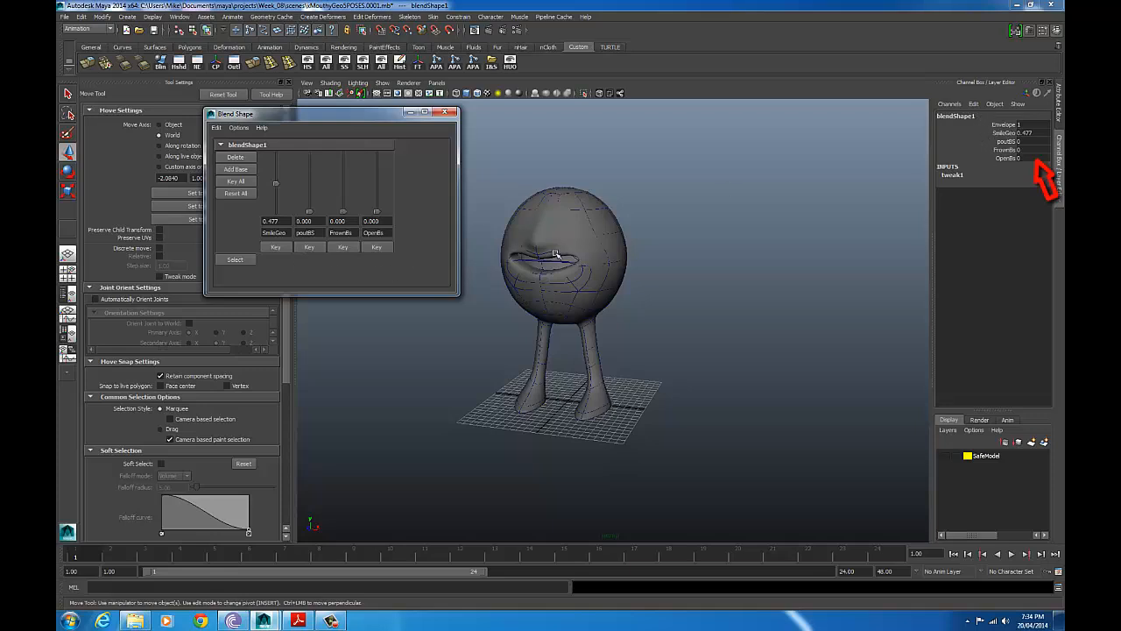
Step: Undo the blendShape1 selection and the SmileGeo change, leaving nothing selected
key(ctrl+z)
key(ctrl+z)
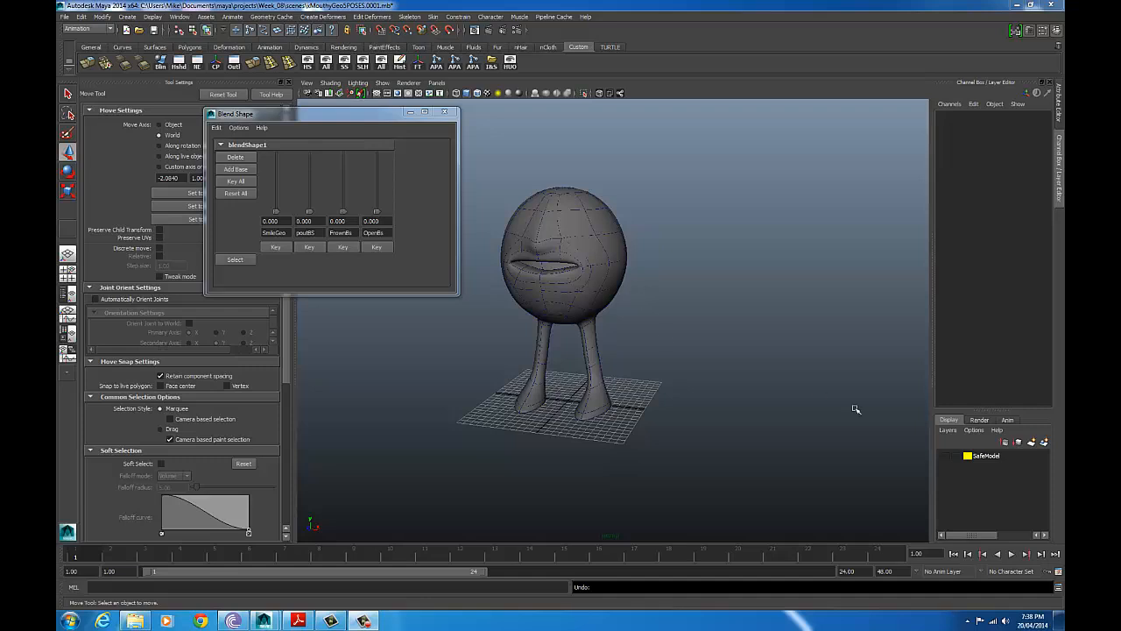
click(732, 336)
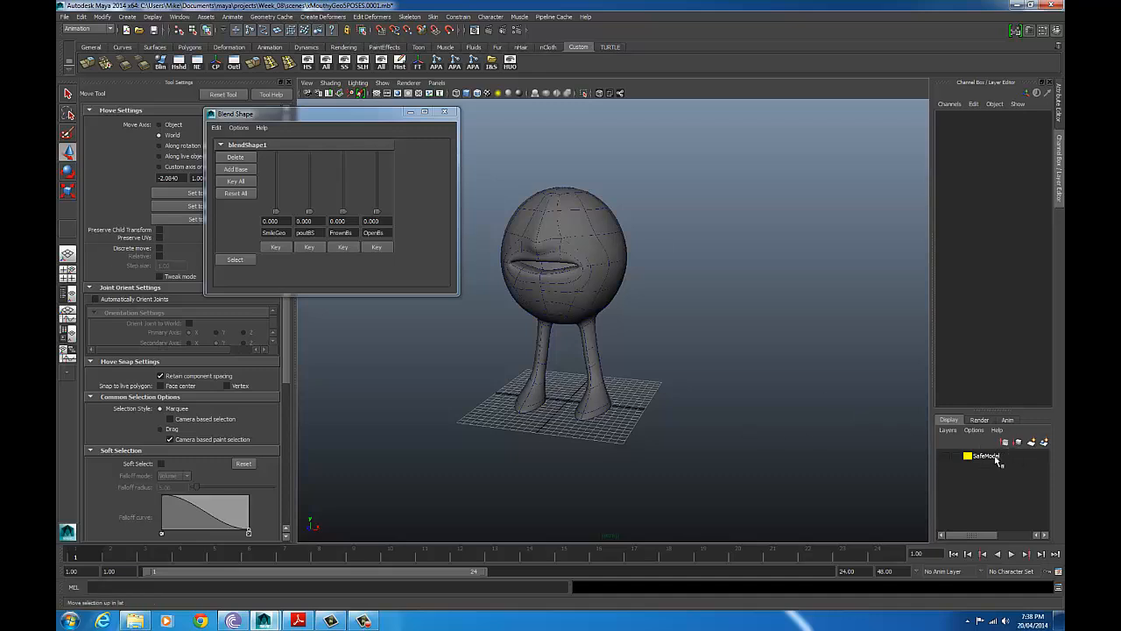
Step: Create a display layer named MouthyGeoLyr with the magenta colour
click(1030, 444)
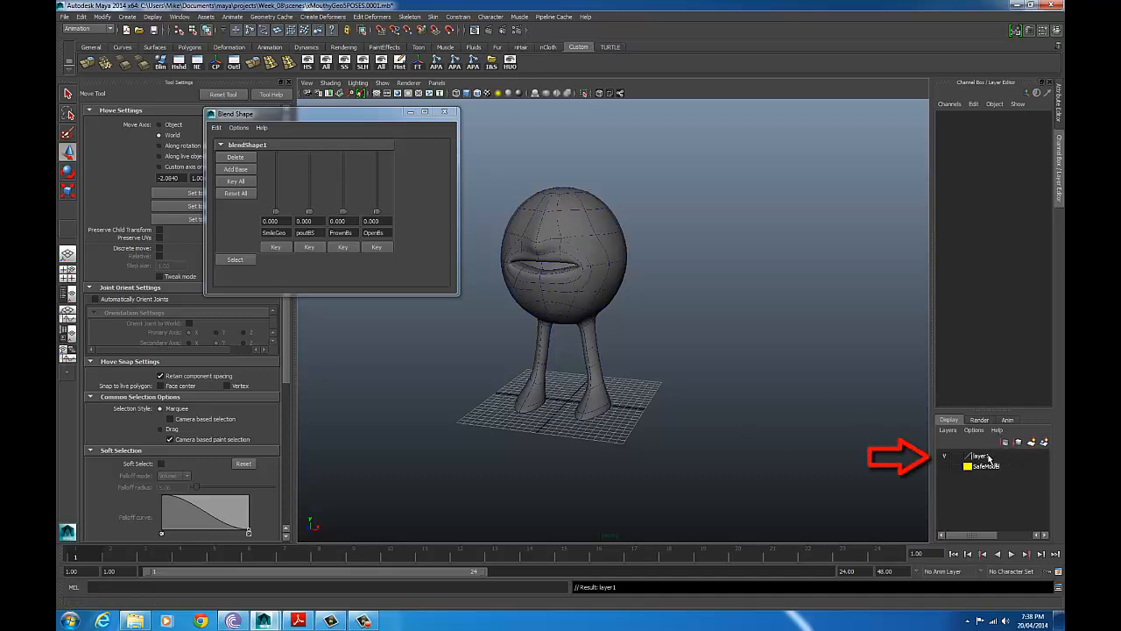
double_click(986, 456)
drag(472, 228, 402, 224)
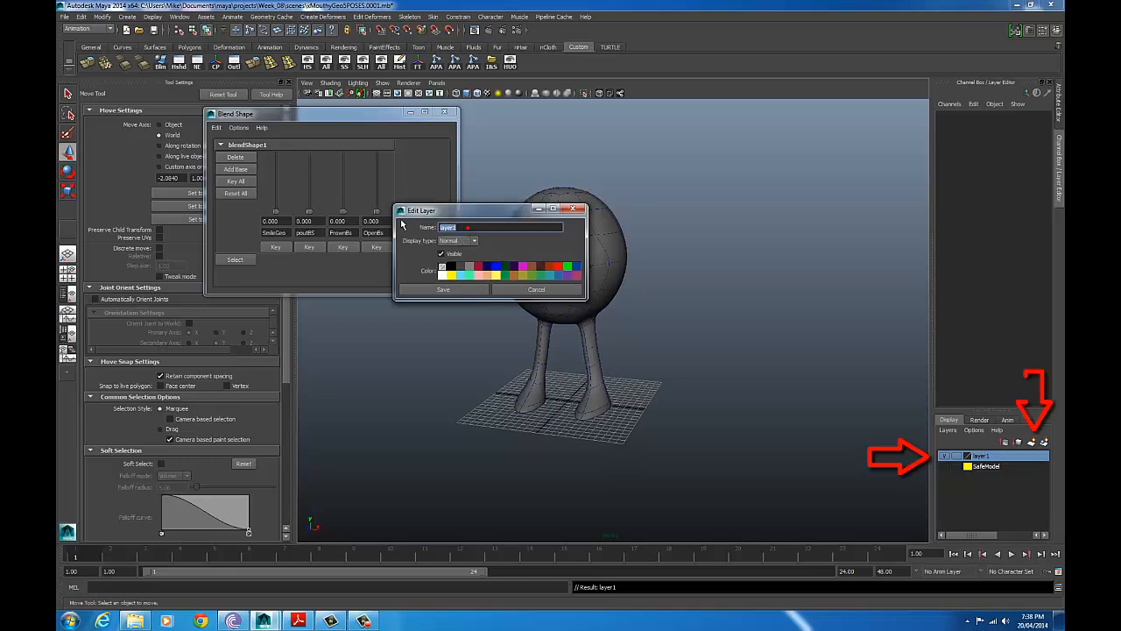
text(MouthyGeoLy)
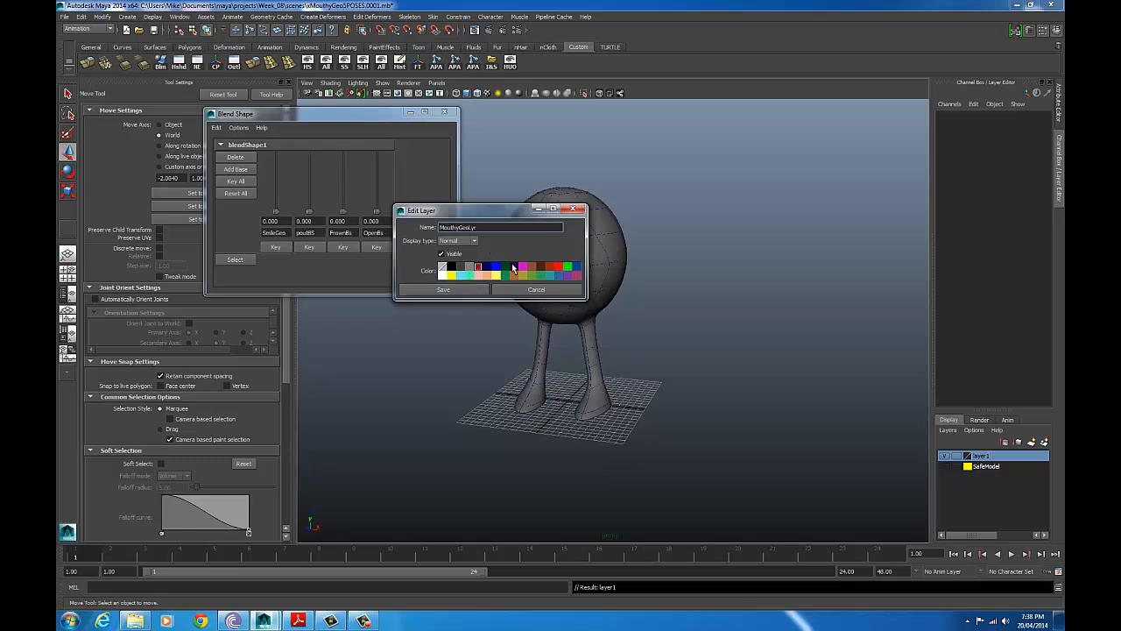
click(517, 267)
click(460, 290)
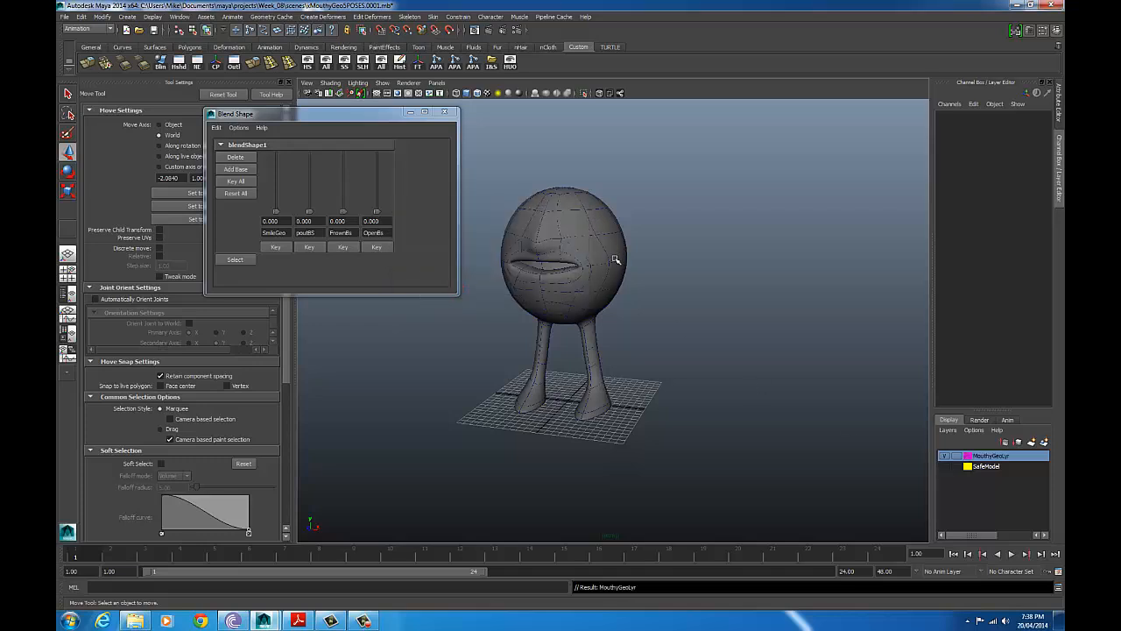
Step: Add the MouthyGeo character mesh to the MouthyGeoLyr layer and check it by toggling the layer's visibility
click(616, 260)
right_click(989, 459)
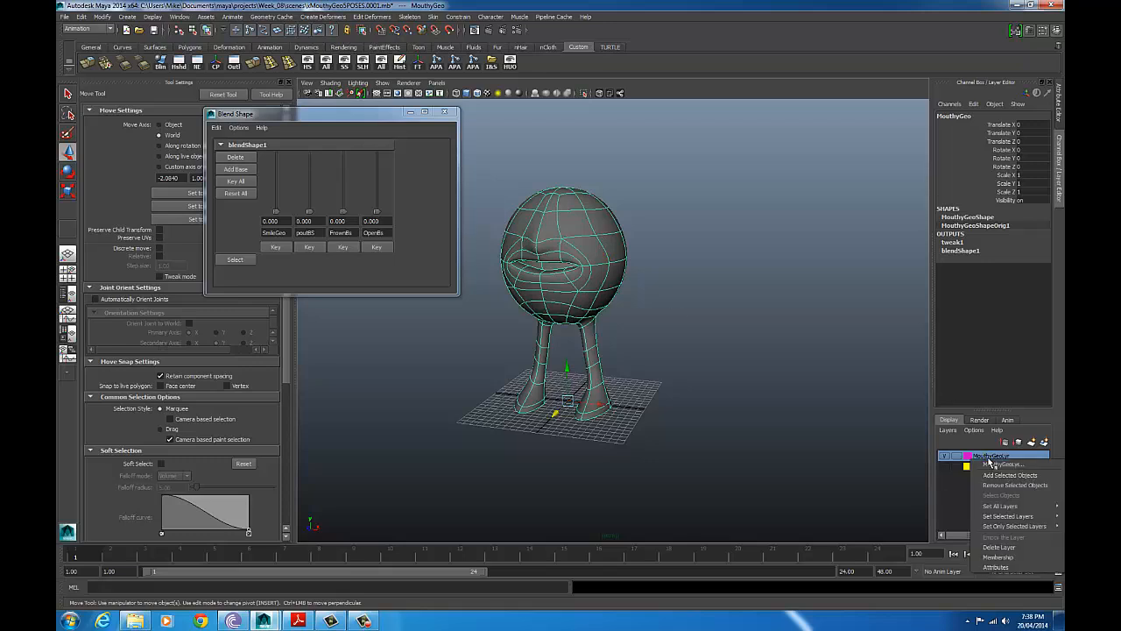
click(1009, 475)
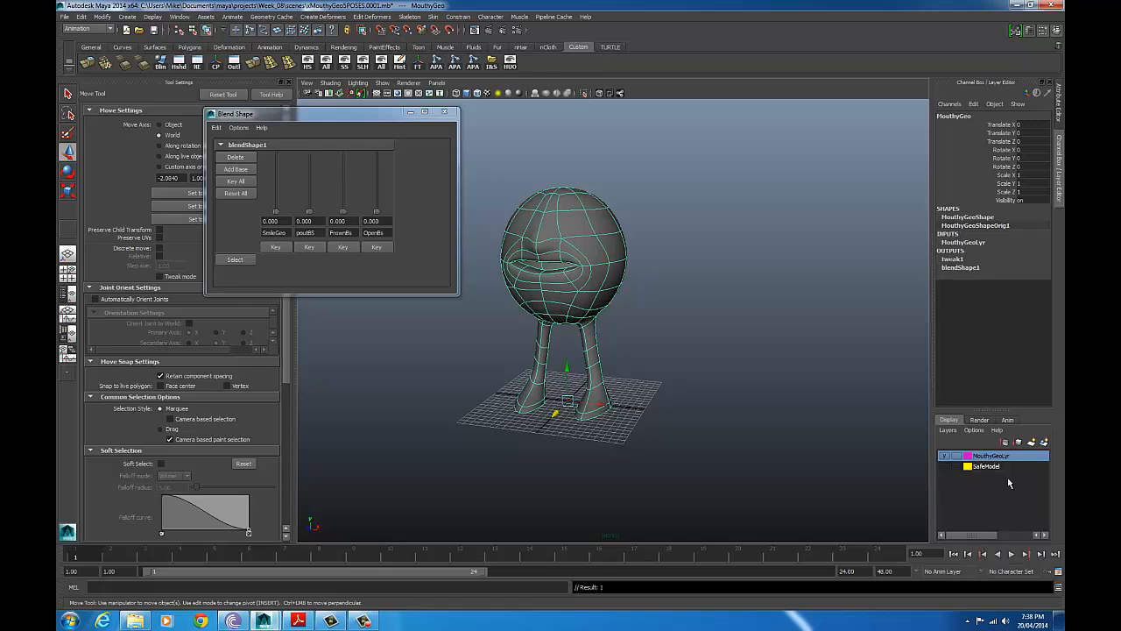
click(943, 456)
click(943, 455)
Step: Move the Blend Shape editor off the model, switch to the top view, hide MouthyGeoLyr and clear the selection
mouse_move(347, 115)
mouse_down()
mouse_move(205, 321)
mouse_move(221, 391)
mouse_up()
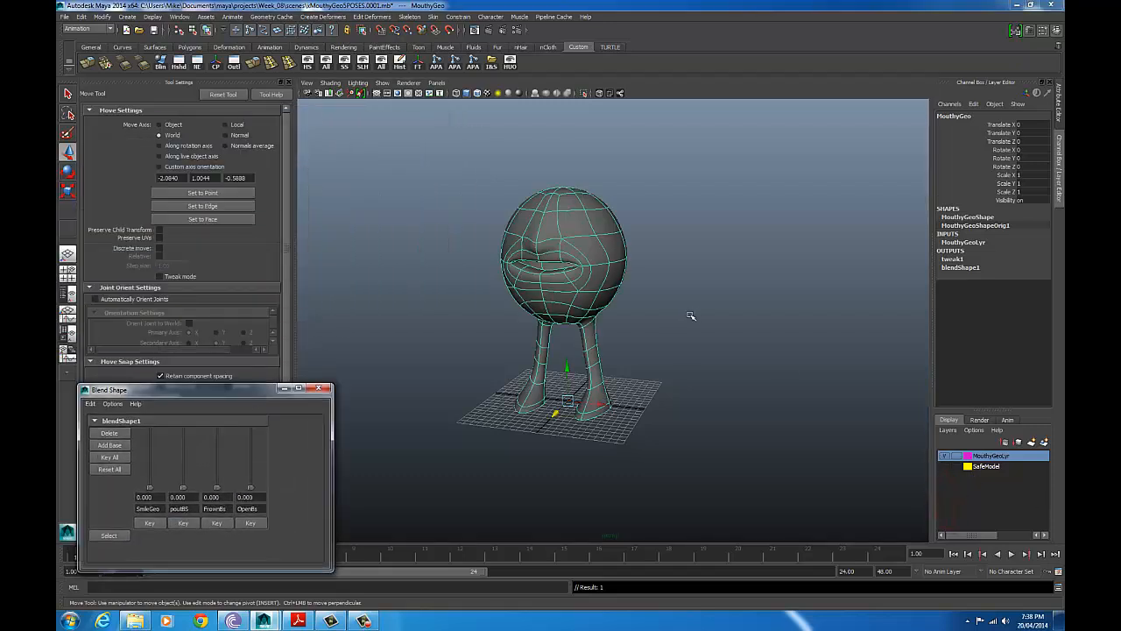
key(space)
key(space)
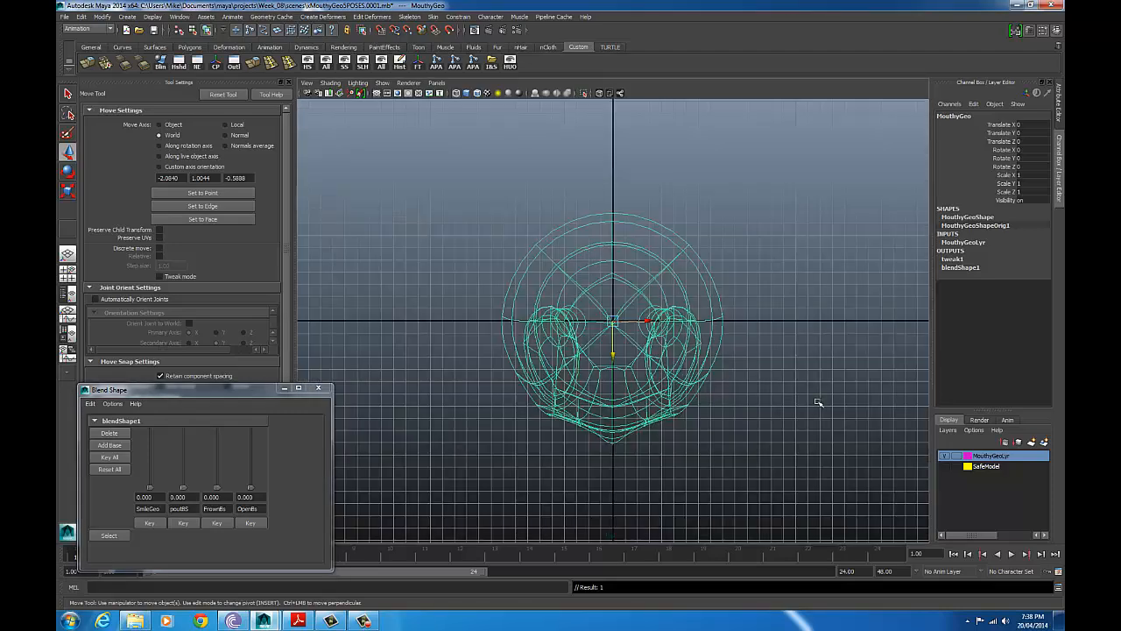
click(946, 457)
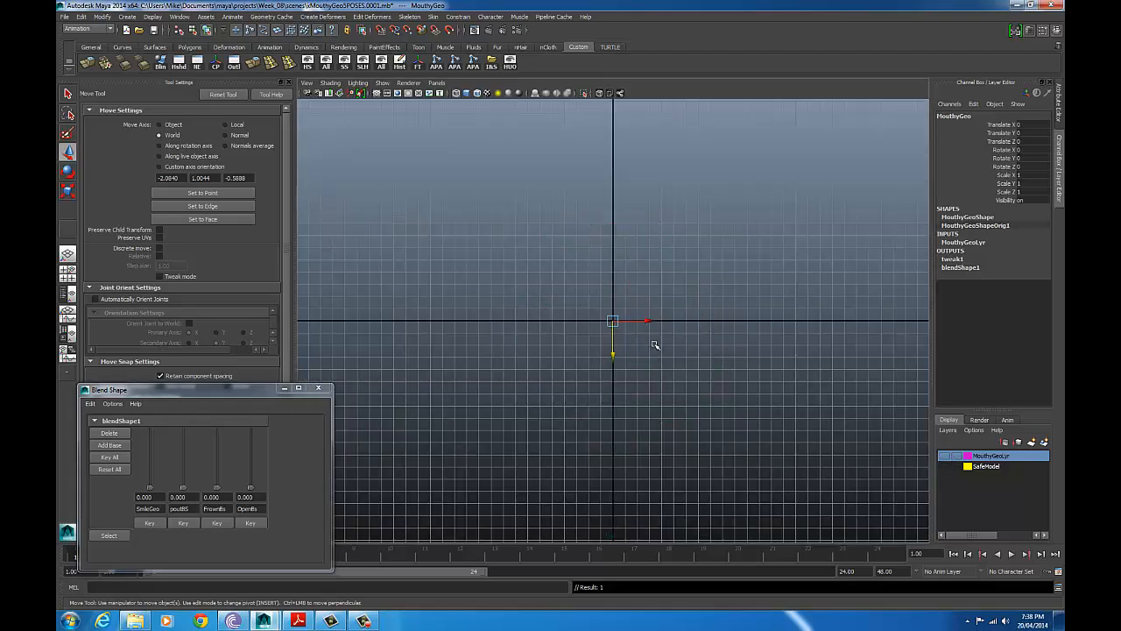
click(716, 307)
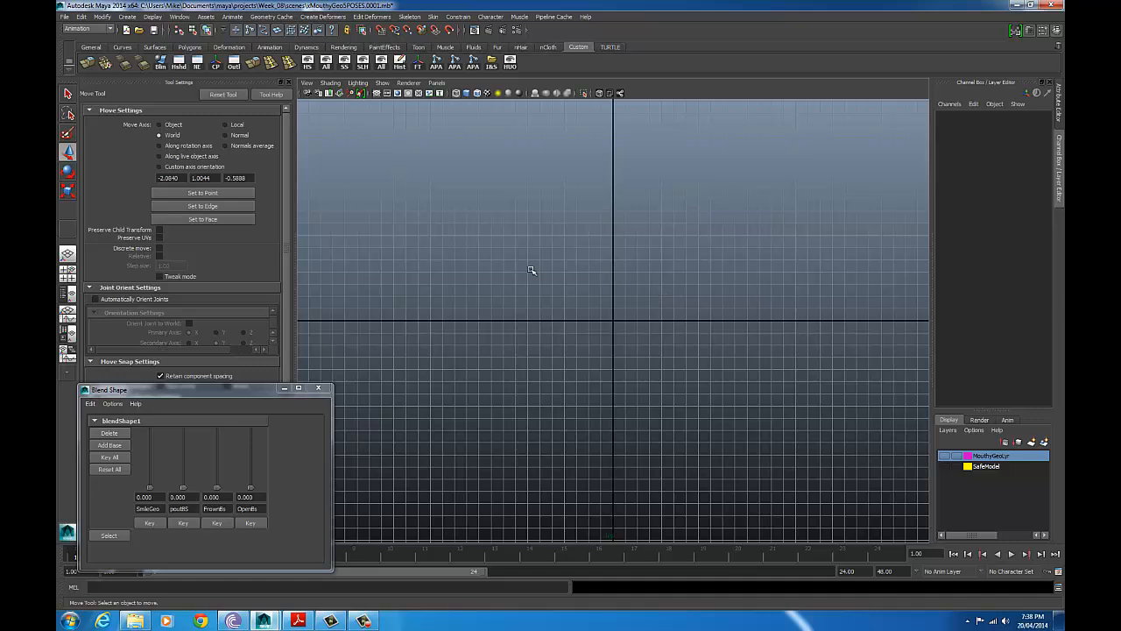
Step: Draw a closed four-way arrow about 10 grid units across, centred on the origin, using a 1 Linear CV curve snapped to the grid
click(127, 17)
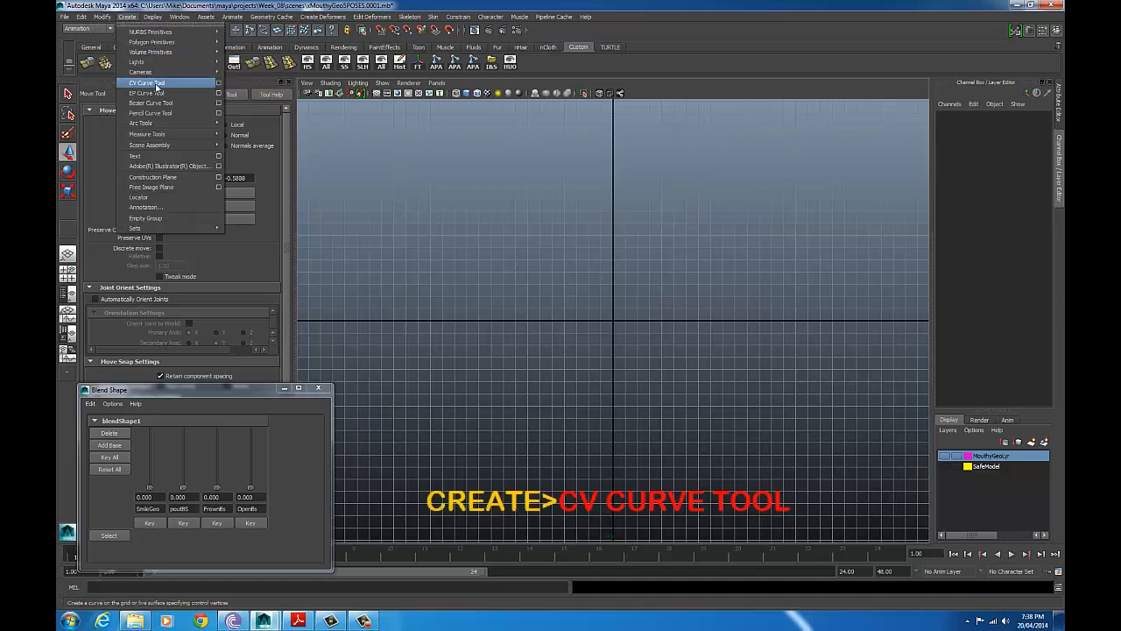
click(218, 84)
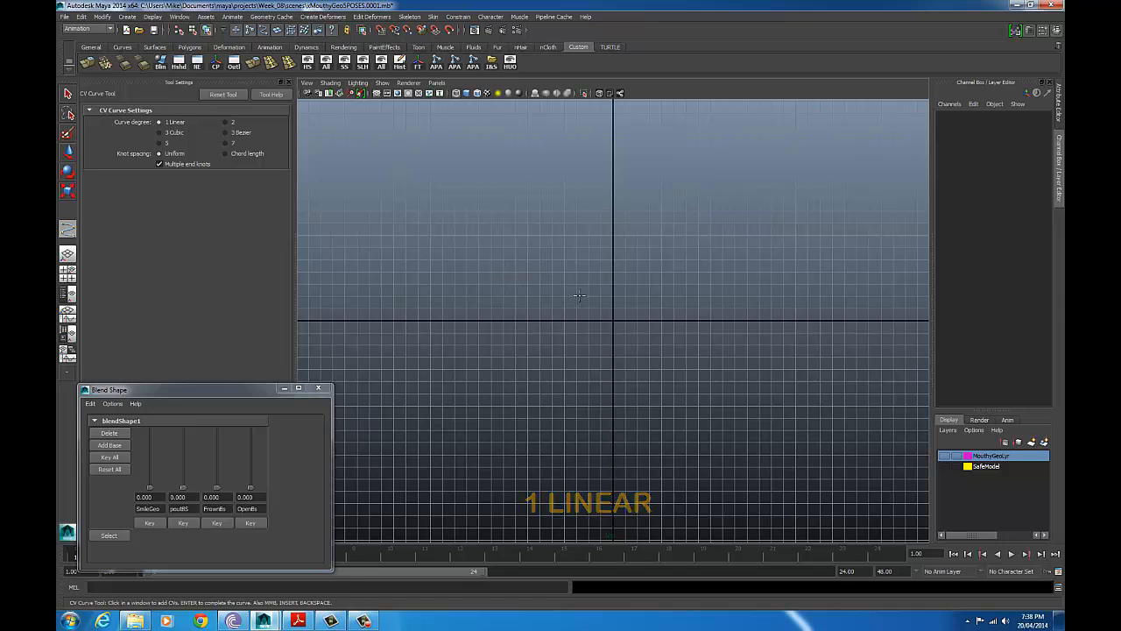
key(x)
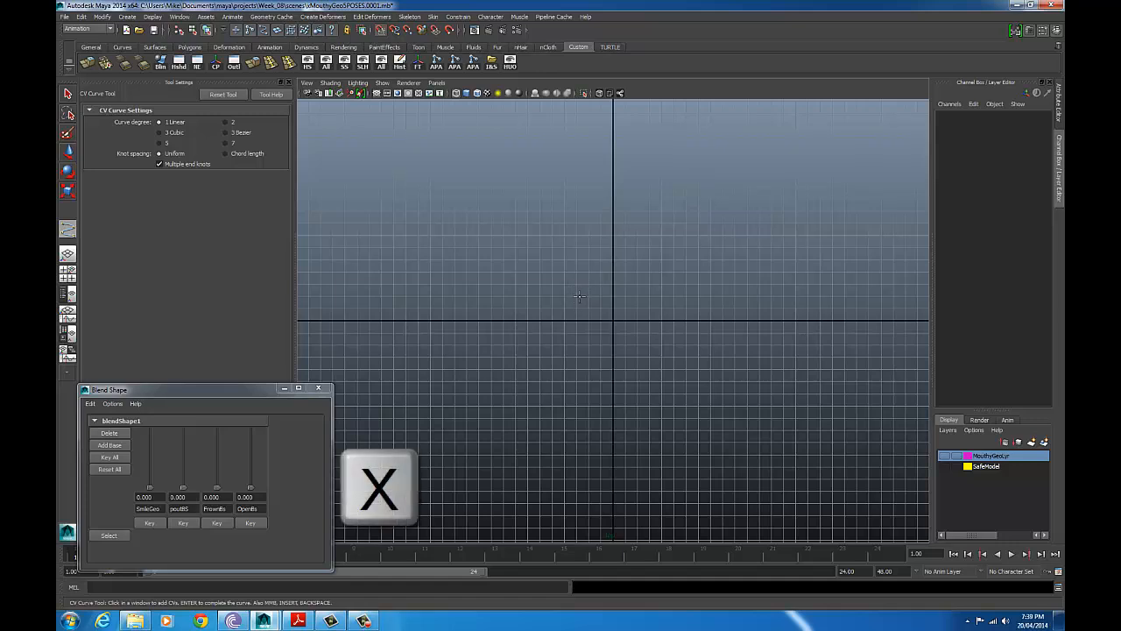
click(127, 16)
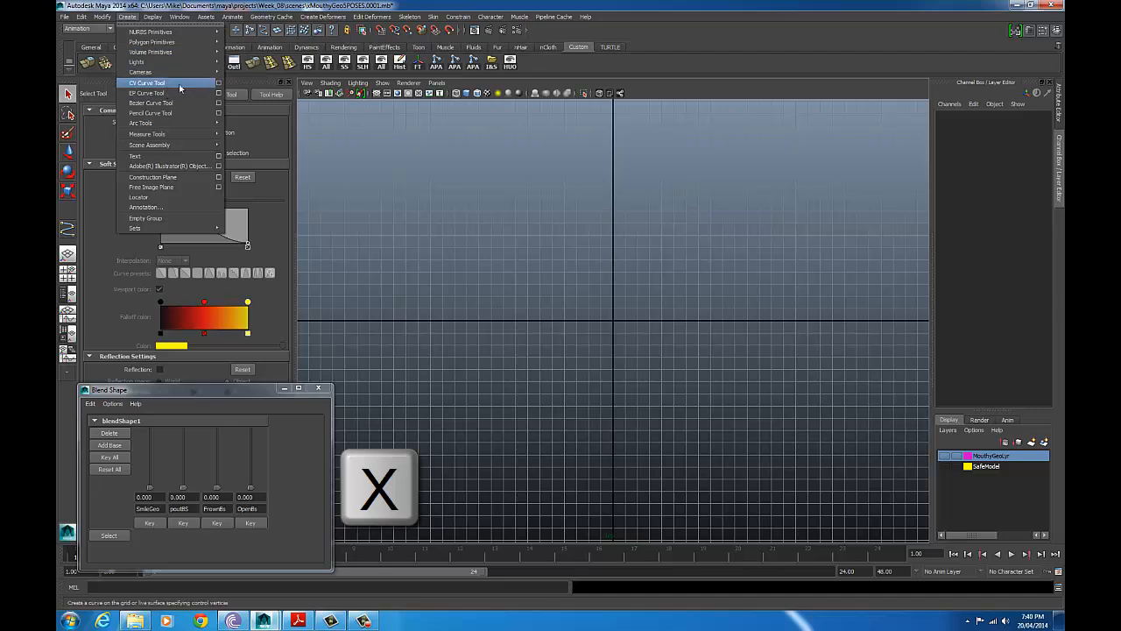
click(218, 84)
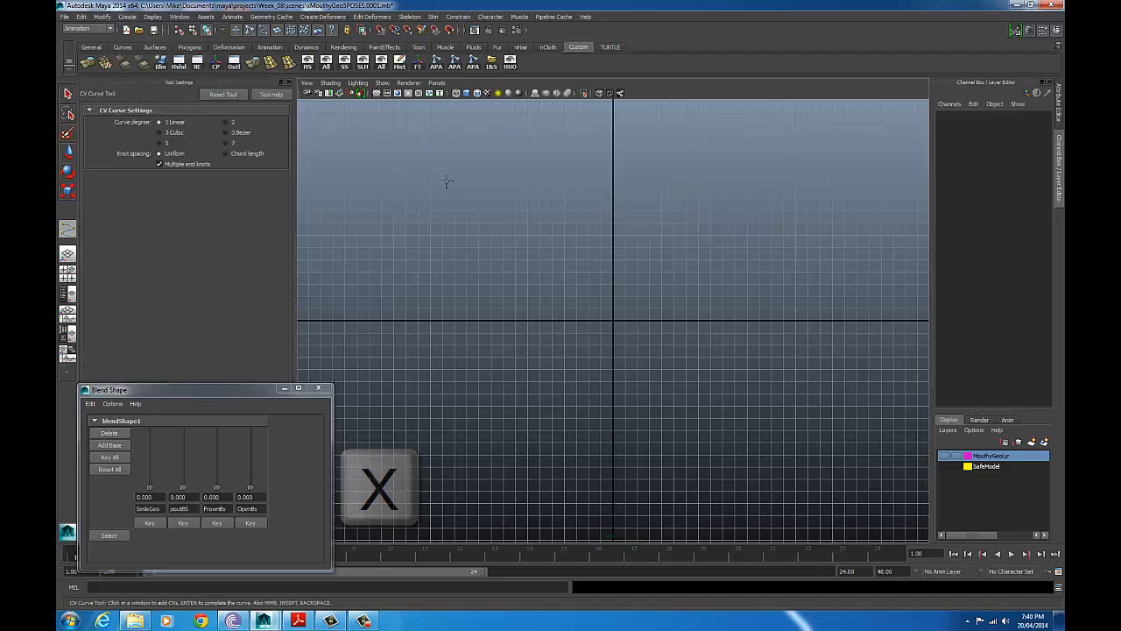
click(601, 307)
click(600, 283)
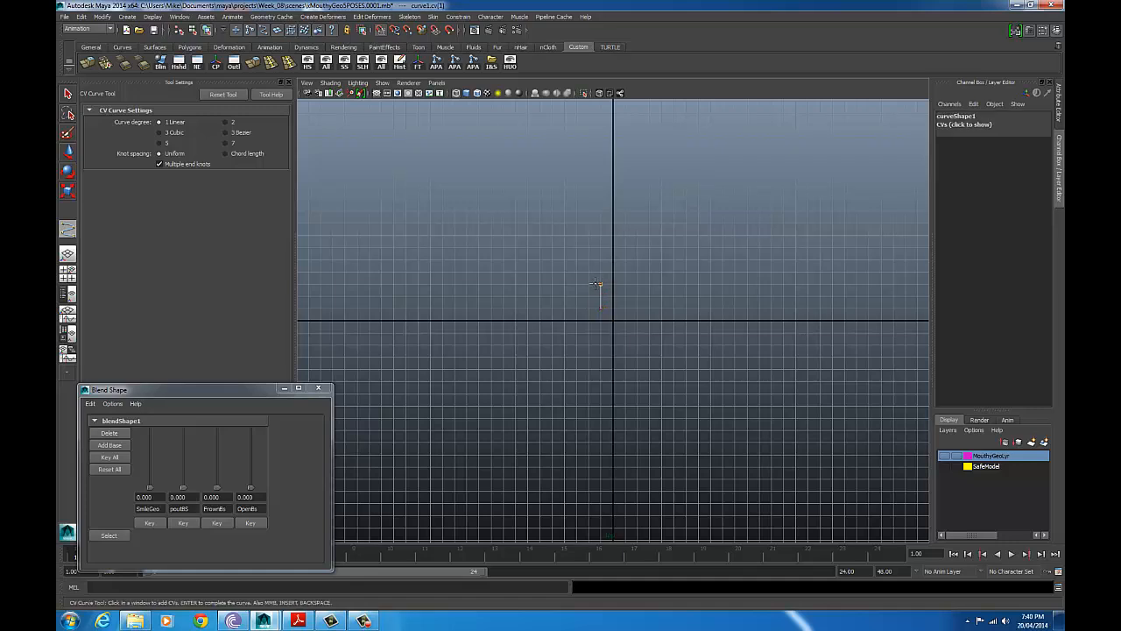
click(588, 284)
click(612, 260)
click(631, 282)
click(625, 307)
click(649, 307)
click(649, 298)
click(673, 320)
click(648, 333)
click(648, 334)
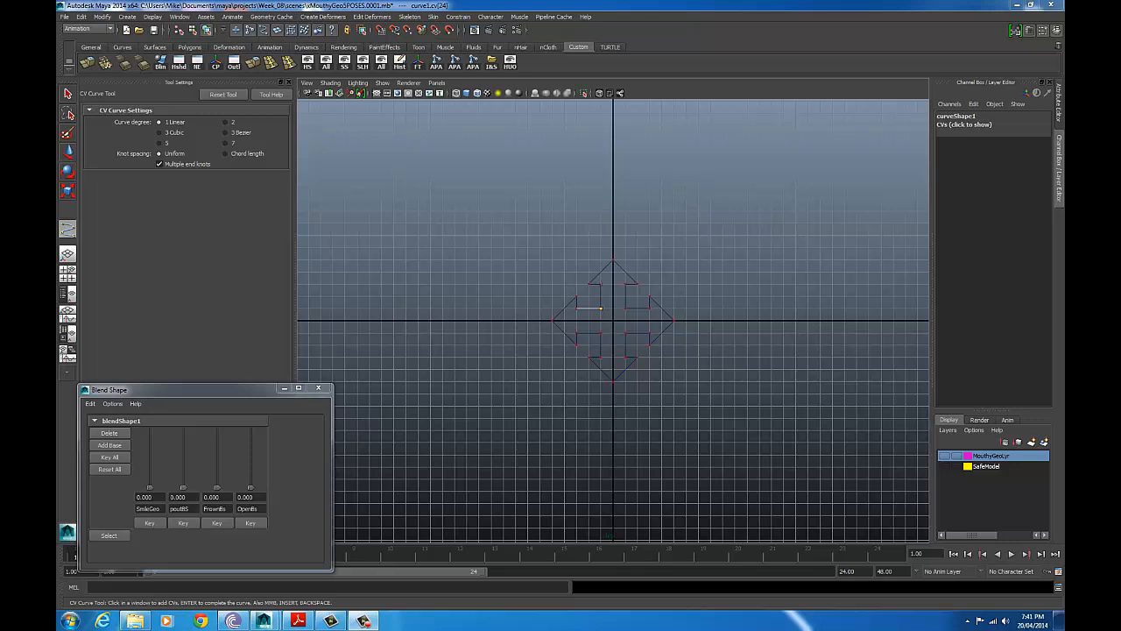
key(Return)
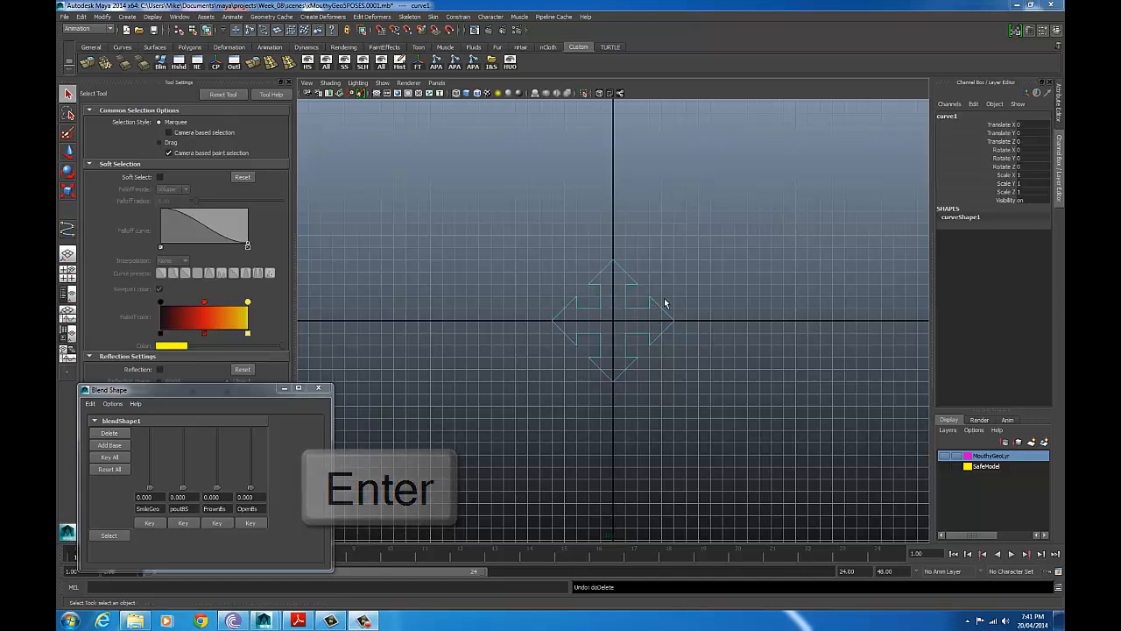
Step: Return to the perspective view and make the MouthyGeoLyr layer visible again
key(space)
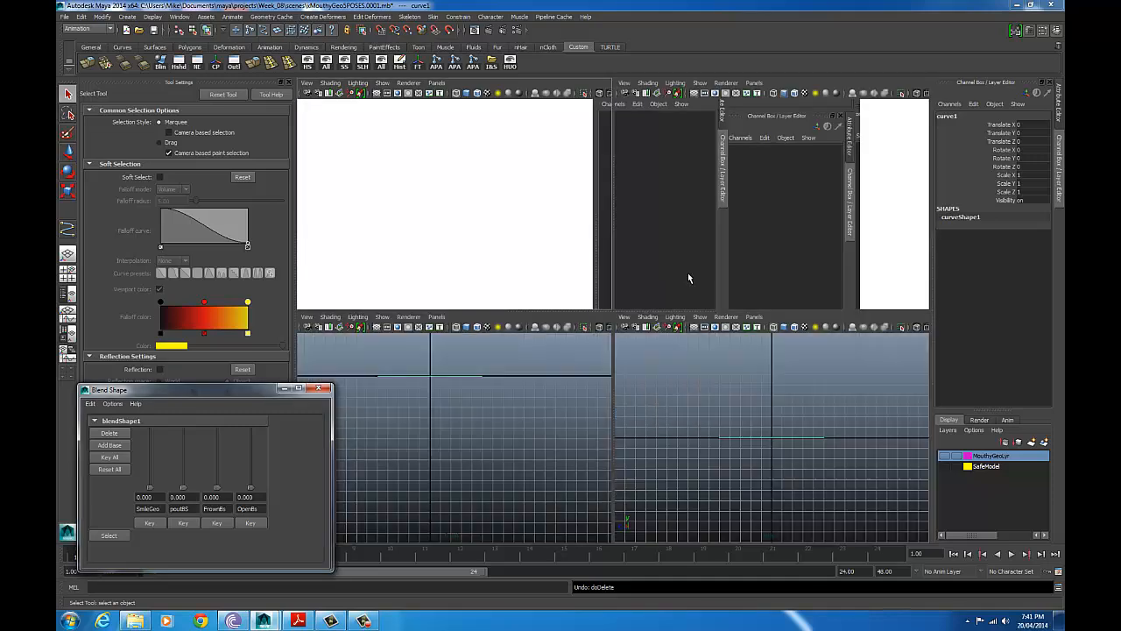
key(space)
click(945, 456)
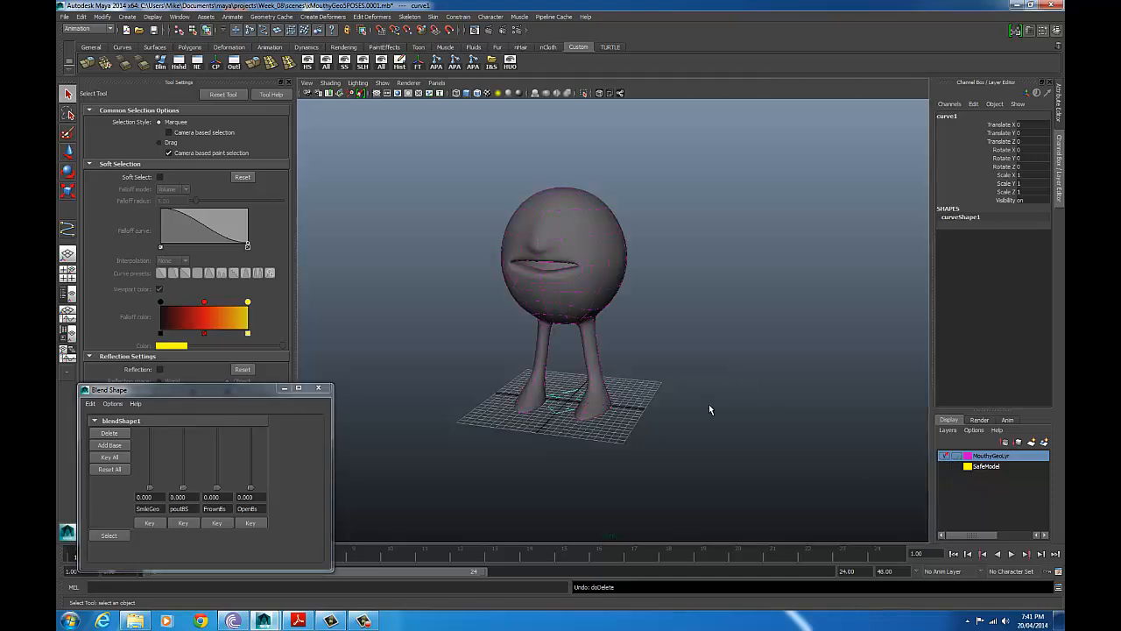
Step: Scale the four-way arrow curve uniformly to about 4.166 so it surrounds the character's feet
alt+drag(709, 406, 640, 391)
scroll(624, 412, up, 4)
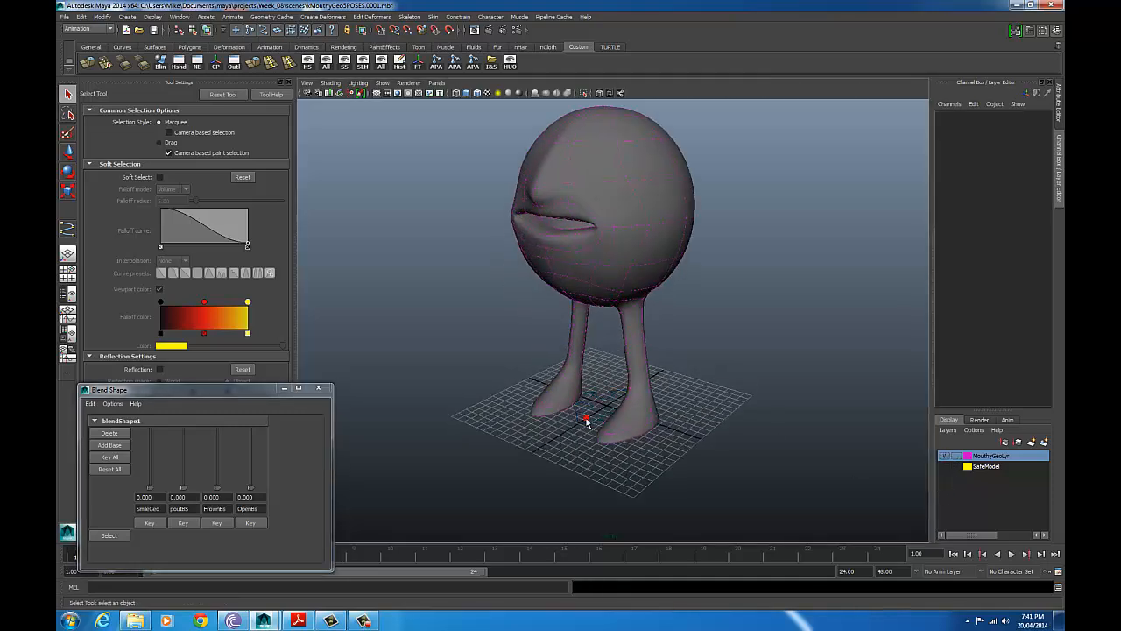
key(r)
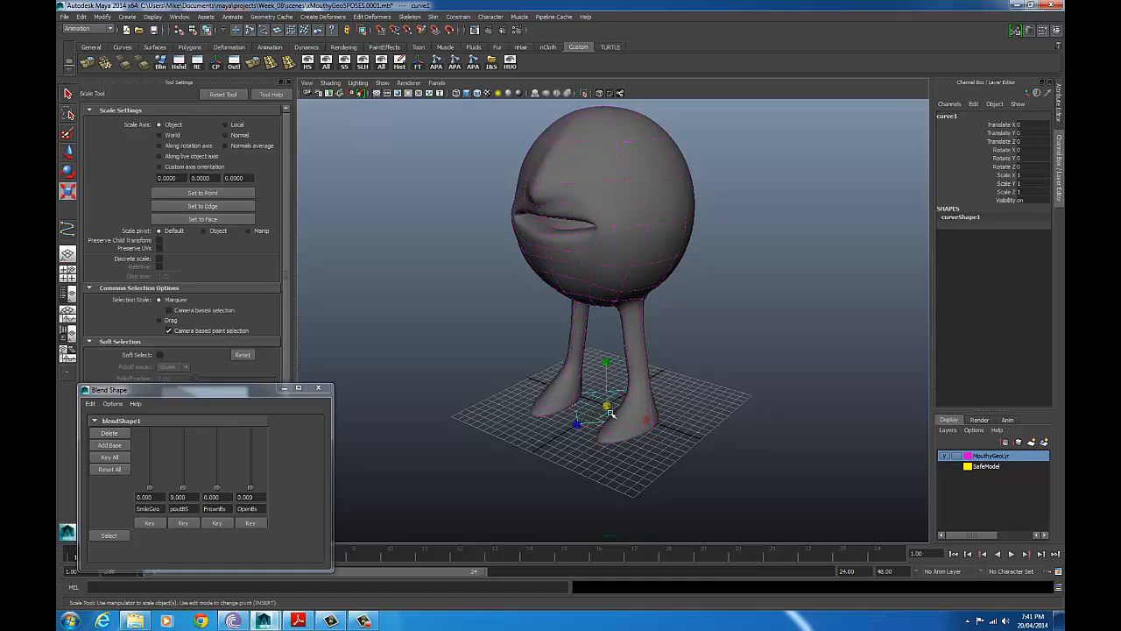
drag(606, 405, 807, 387)
alt+drag(727, 473, 776, 453)
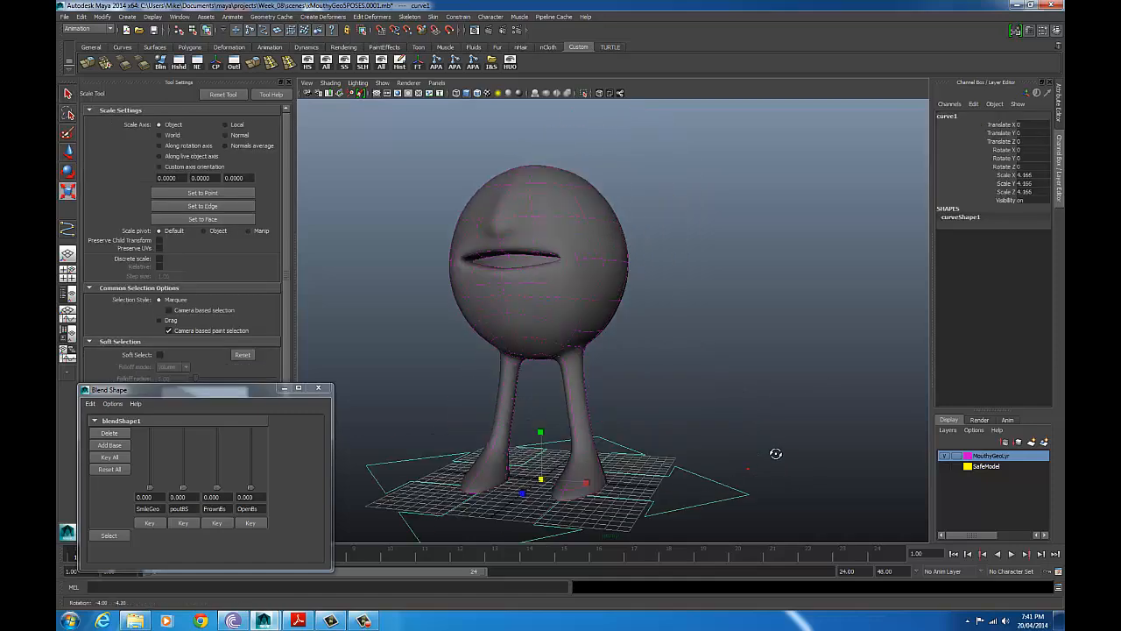
alt+right_drag(769, 452, 611, 448)
alt+drag(623, 280, 563, 316)
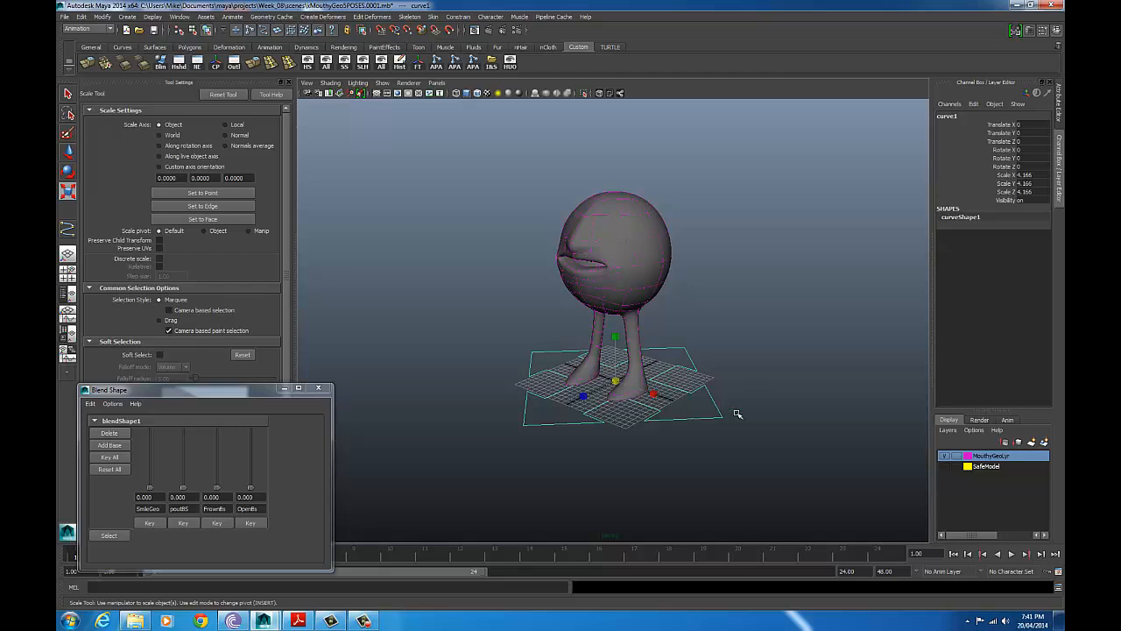
alt+drag(681, 407, 587, 374)
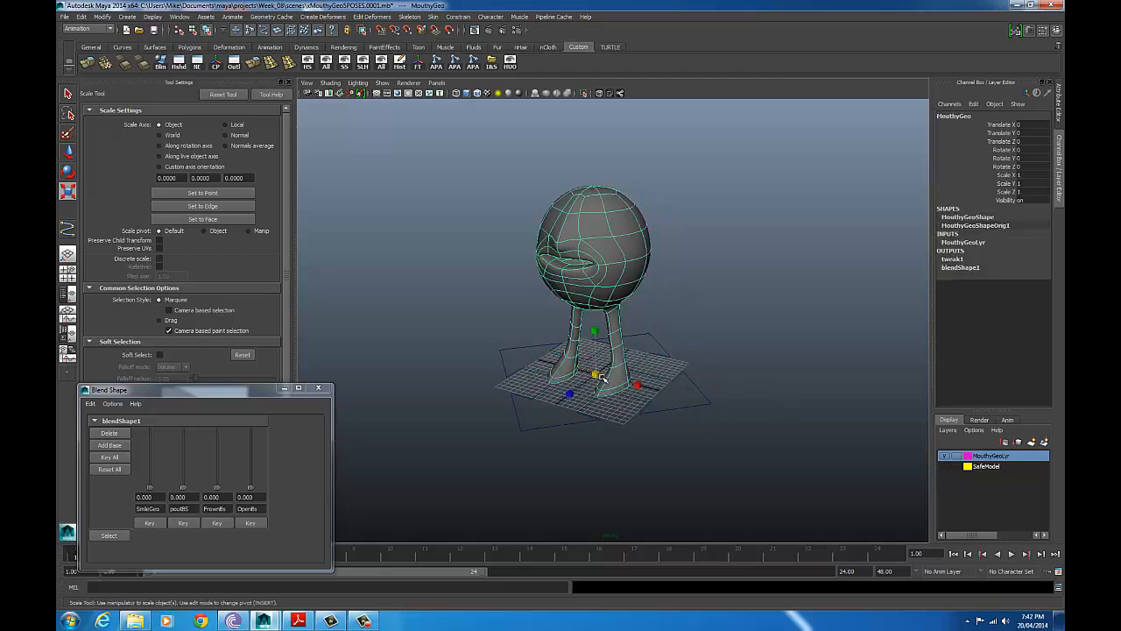
Step: Select the arrow curve, delete its history and freeze its transformations
click(685, 411)
click(688, 407)
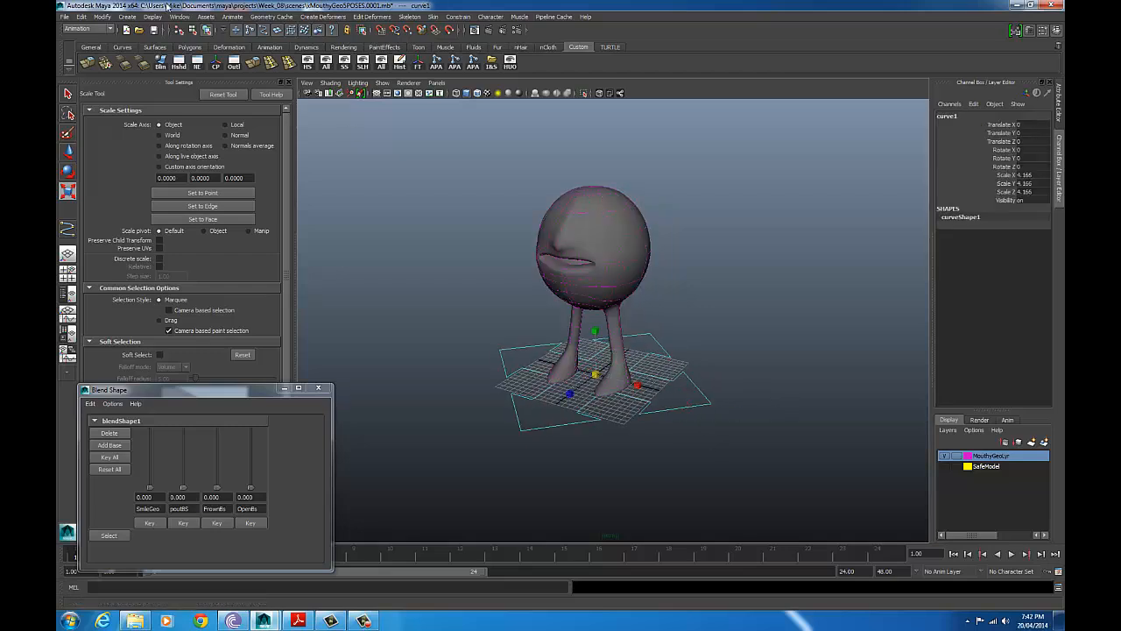
click(81, 17)
mouse_move(148, 130)
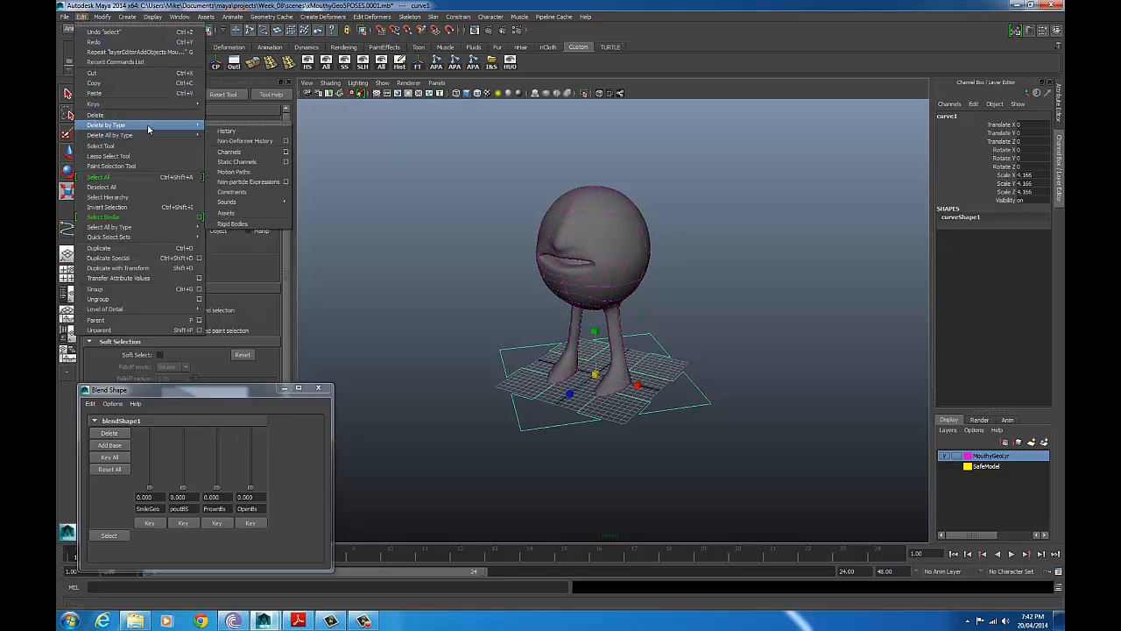
click(219, 131)
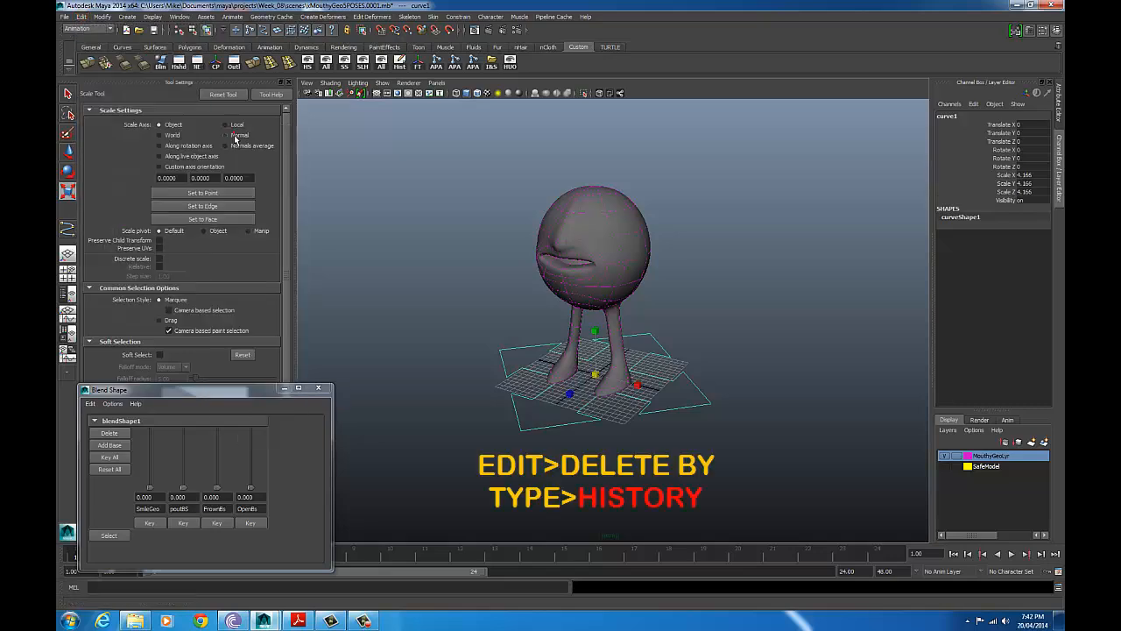
click(102, 17)
click(131, 55)
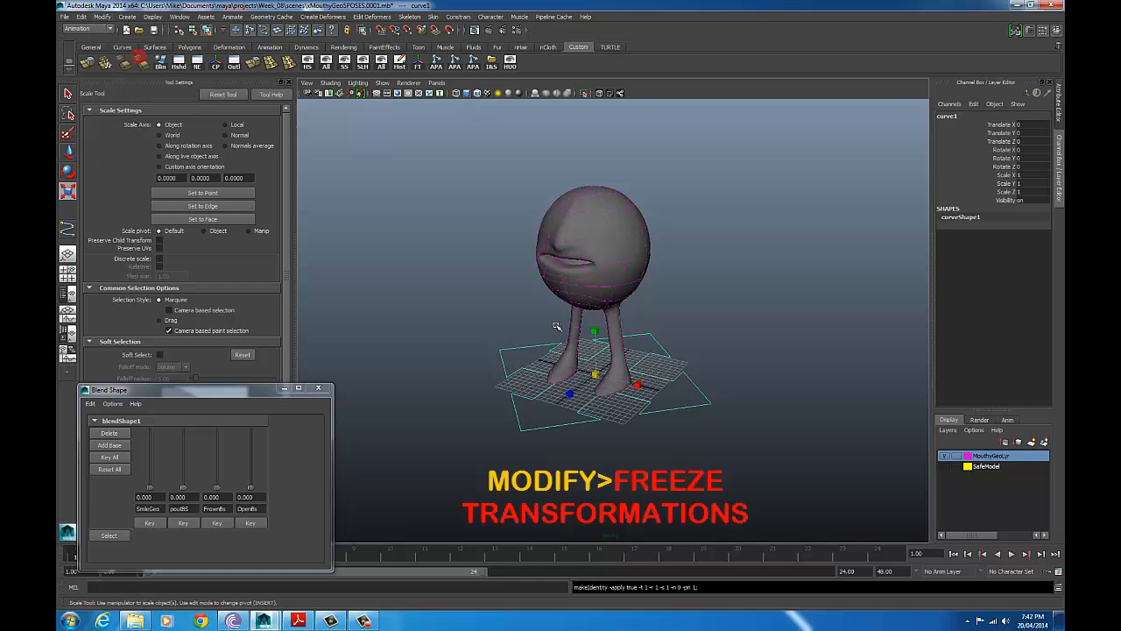
Step: Rename the four-way arrow curve as MasterCTRL
double_click(951, 116)
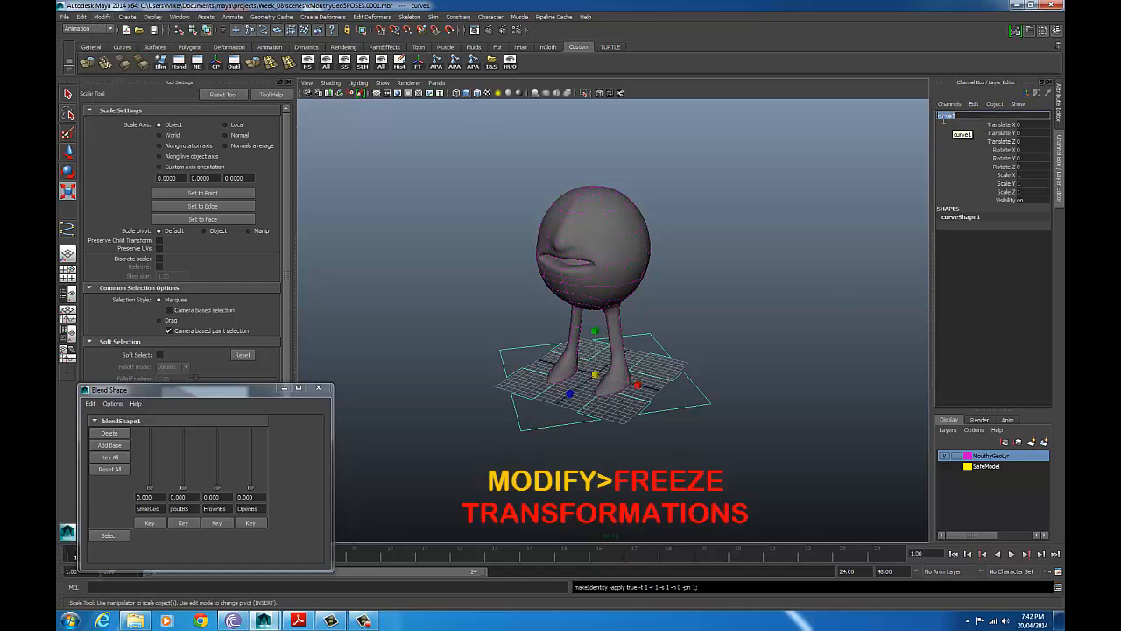
text(MasterCTRL)
key(Return)
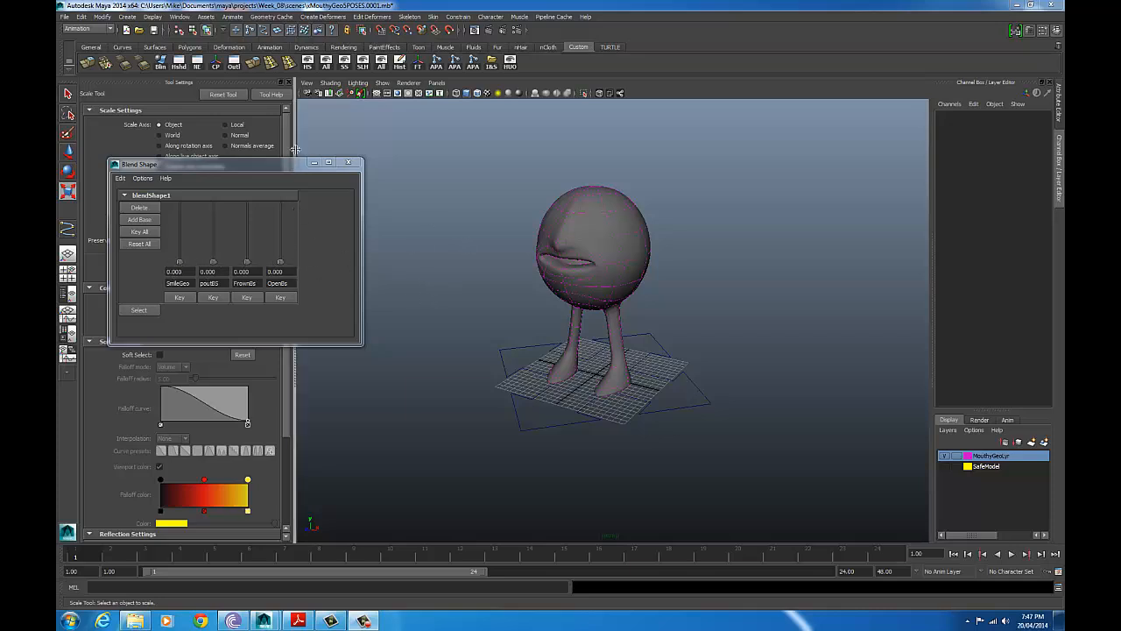
Step: Draw a NURBS circle beside the character's head in the front view, at about X 17.968 and Y 24.577
click(127, 17)
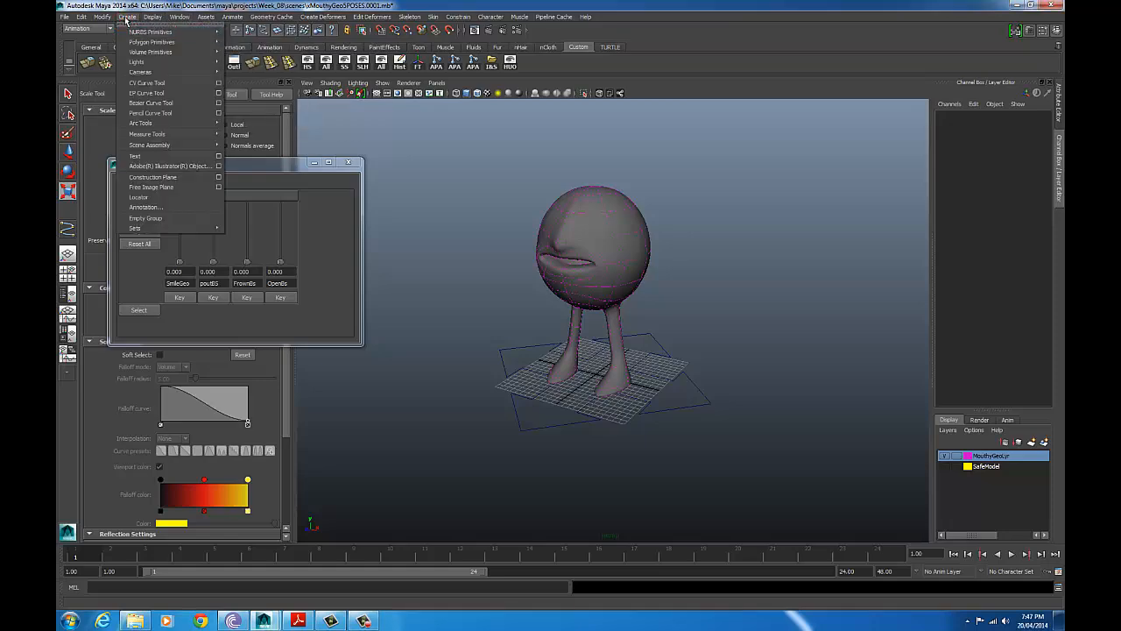
mouse_move(175, 31)
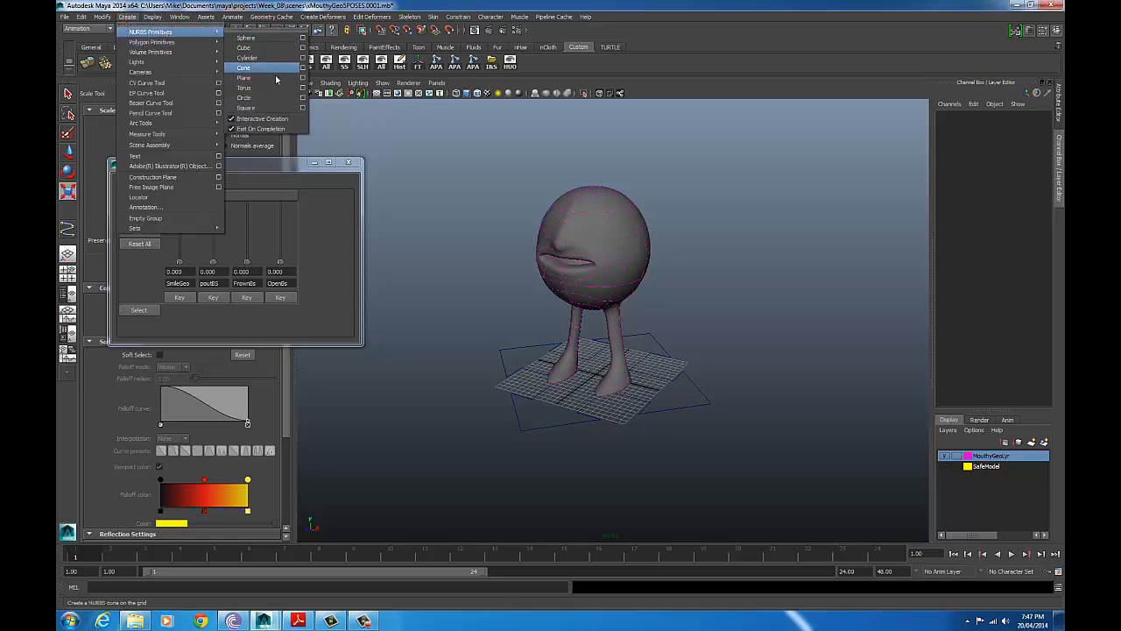
click(254, 97)
key(space)
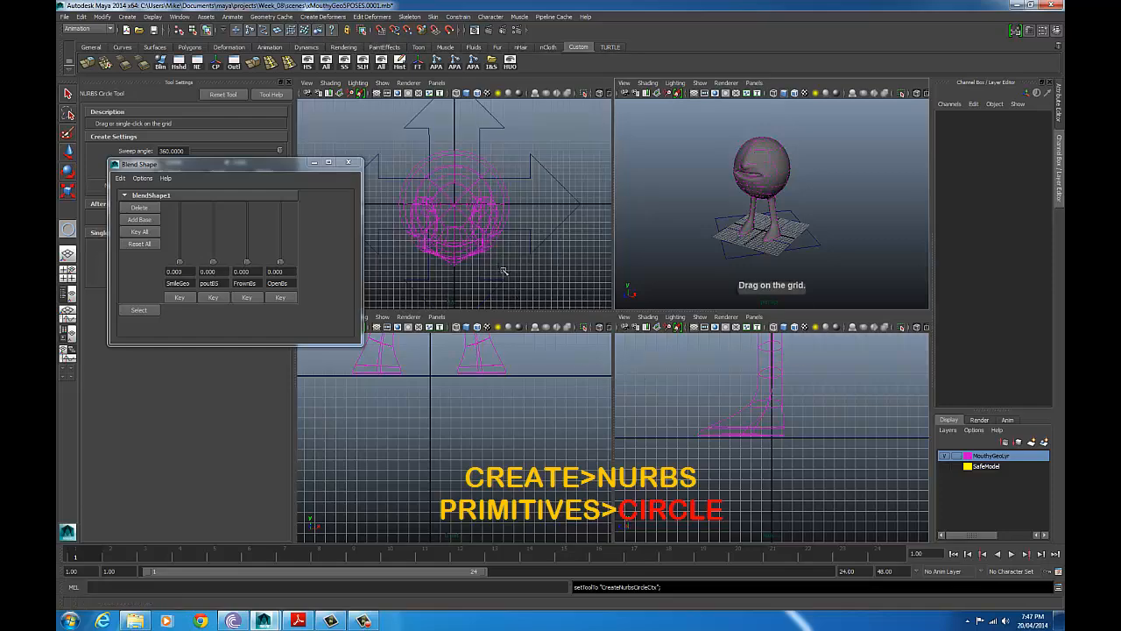
key(space)
alt+right_drag(797, 332, 531, 280)
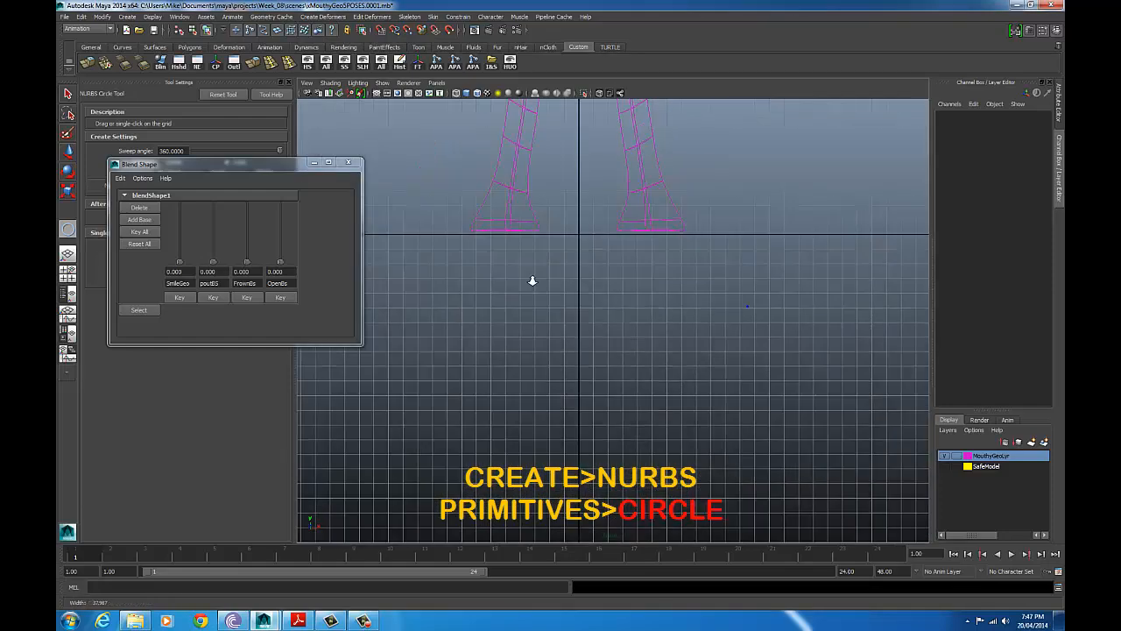
alt+middle_drag(736, 135, 641, 411)
alt+right_drag(641, 412, 578, 418)
alt+middle_drag(699, 292, 676, 382)
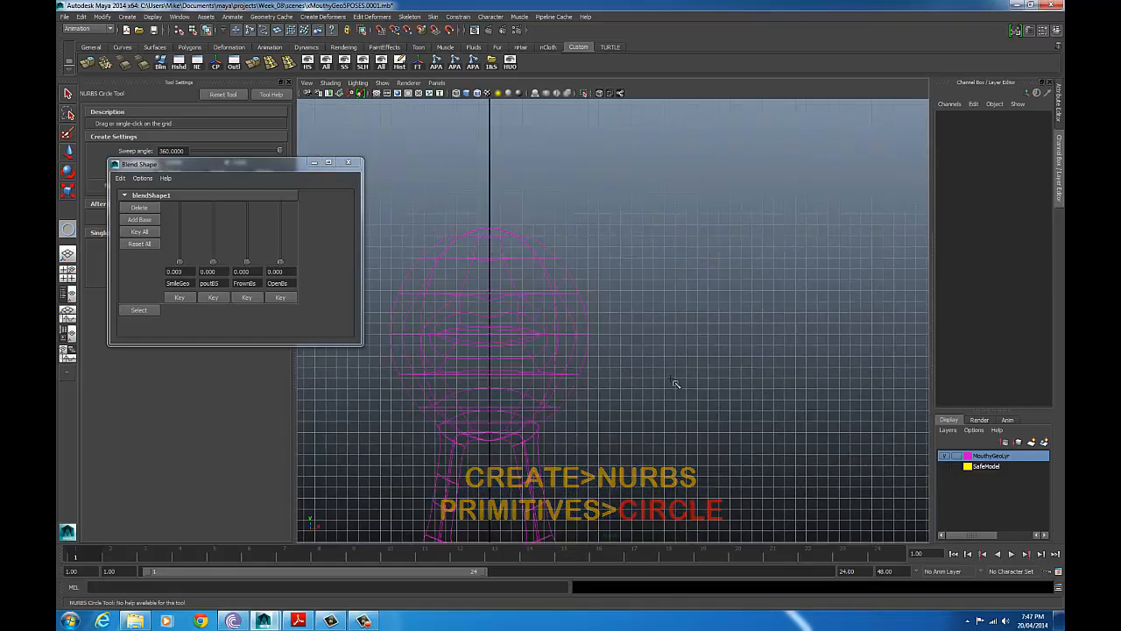
alt+right_drag(616, 323, 648, 319)
drag(657, 307, 733, 306)
Step: Move the circle's uppermost control vertex straight down to bend the curve into a smile shape
key(w)
right_click(707, 242)
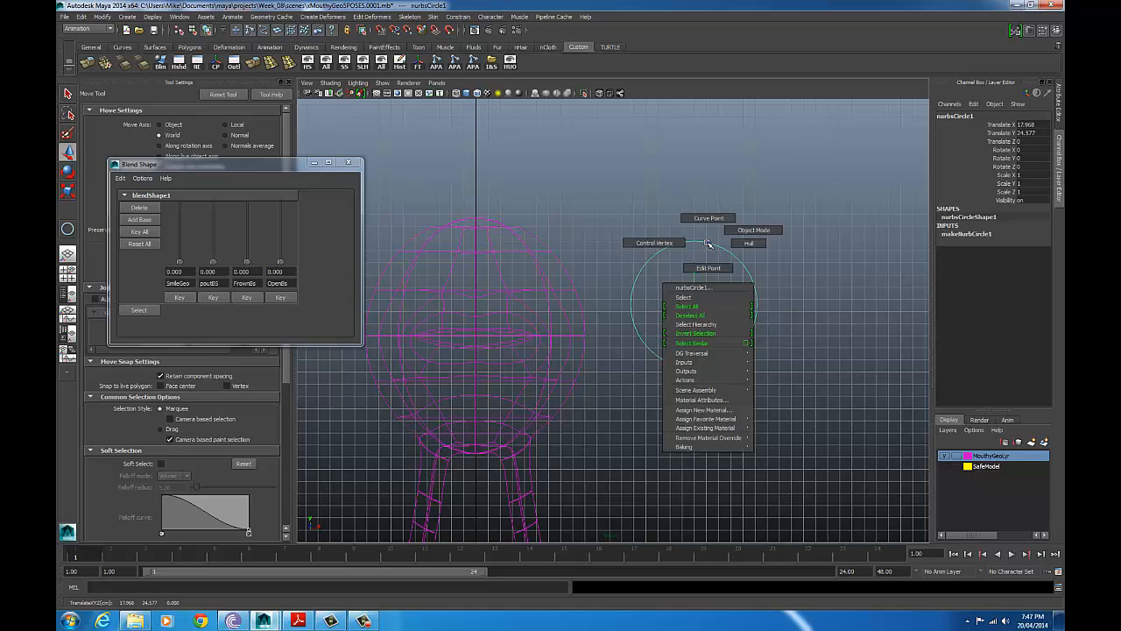
right_drag(708, 242, 670, 241)
drag(666, 210, 717, 267)
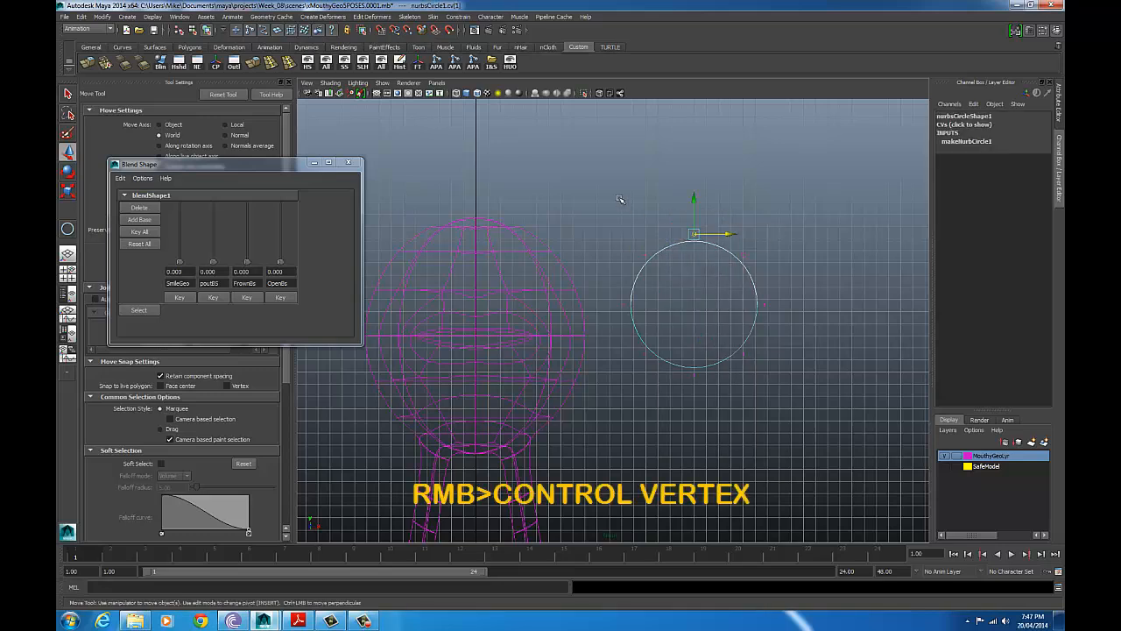
key(w)
drag(692, 213, 693, 310)
click(701, 255)
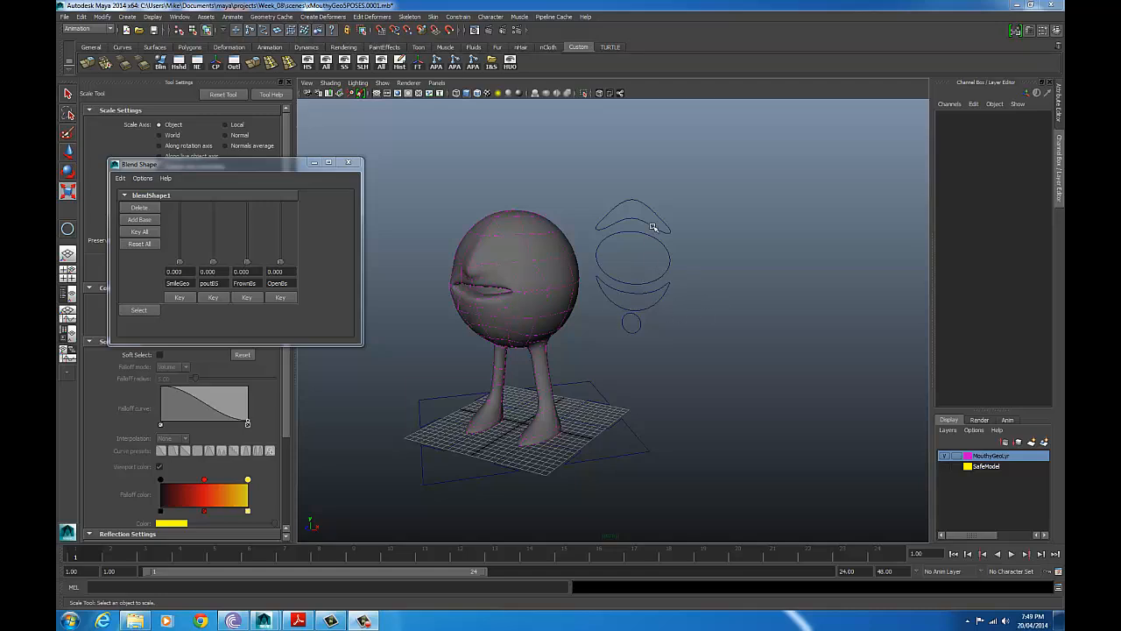
Step: Show the frown-shaped curve's control vertices and select those at both of its corners
right_click(652, 227)
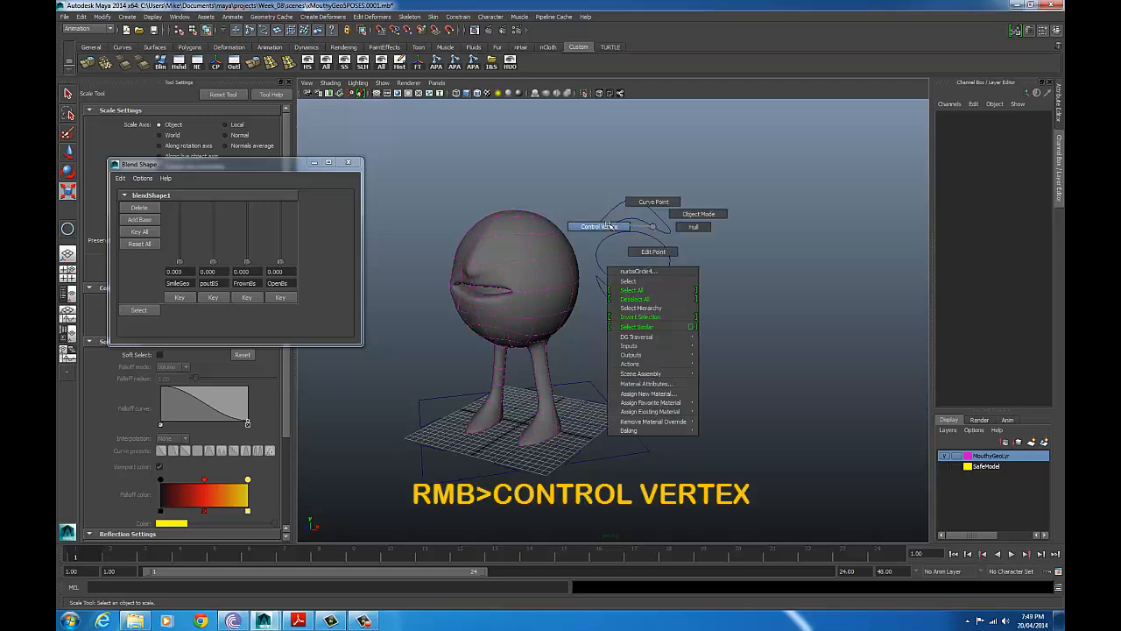
click(628, 226)
drag(706, 262, 652, 207)
shift+drag(586, 192, 615, 251)
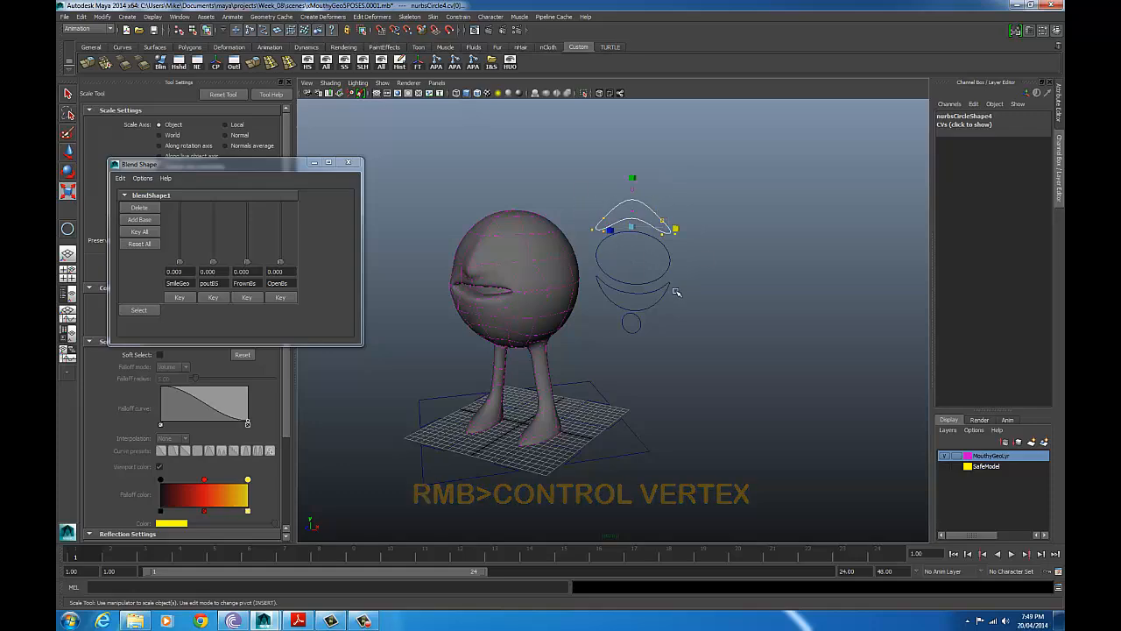
alt+drag(675, 290, 698, 290)
click(768, 263)
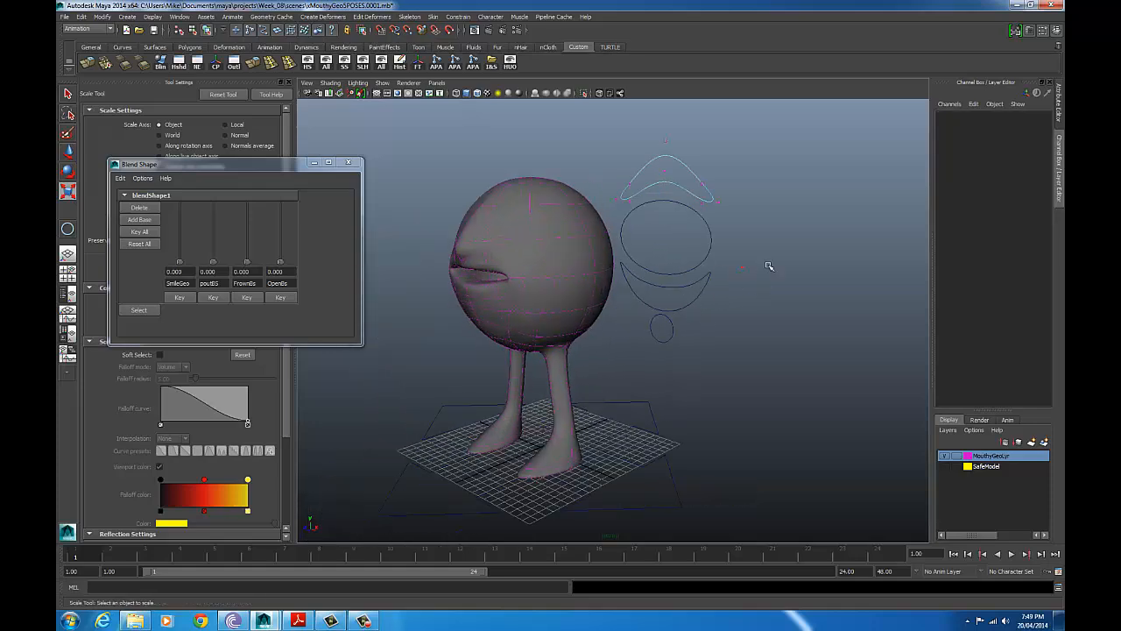
Step: Return the frown-shaped curve to object mode and centre its pivot
alt+drag(768, 263, 652, 225)
right_click(652, 225)
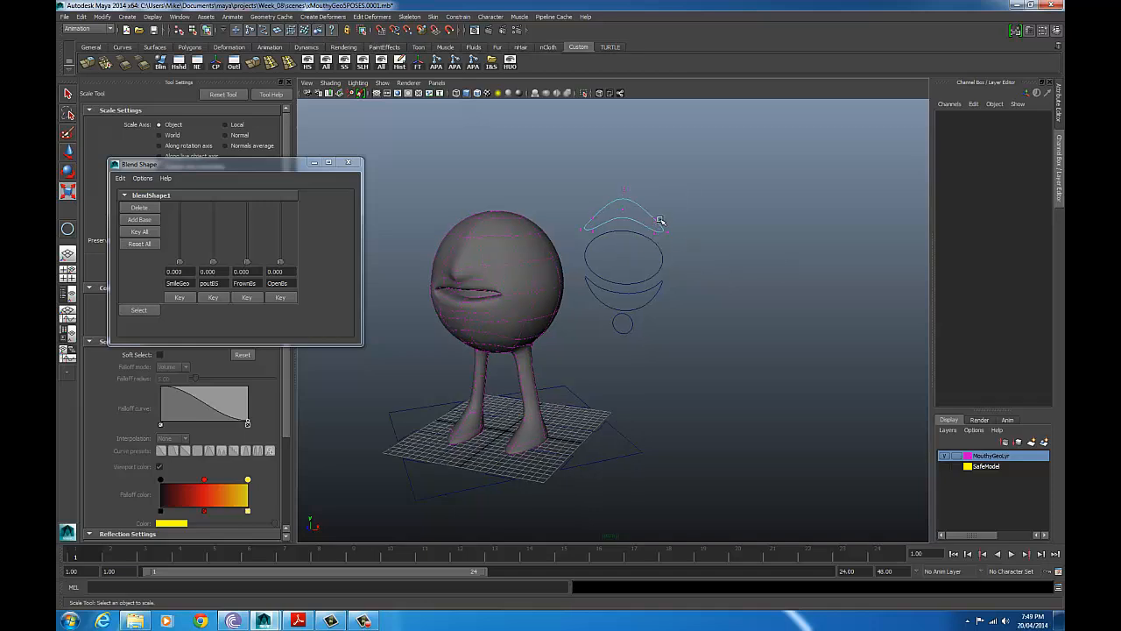
right_click(656, 223)
right_click(658, 223)
right_drag(659, 224, 673, 216)
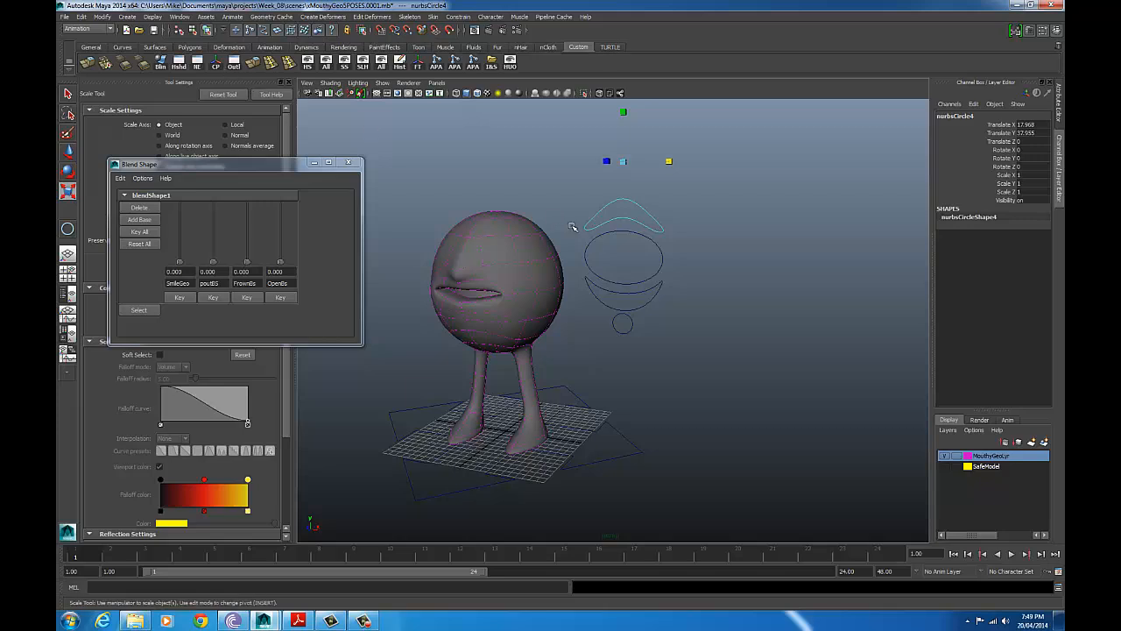
click(103, 17)
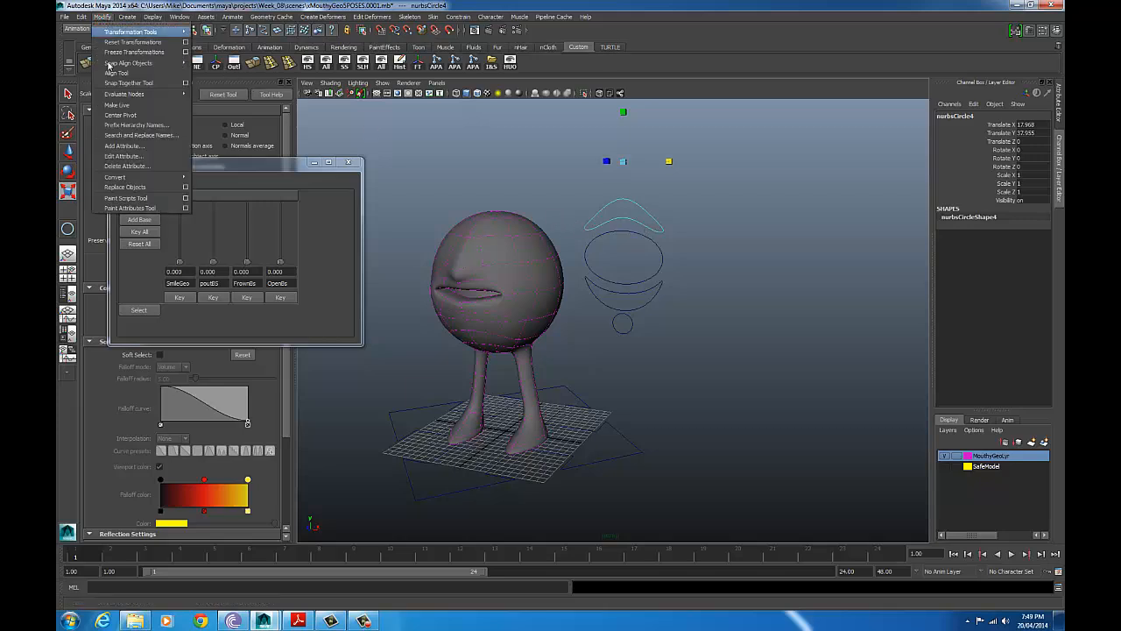
click(129, 115)
Step: Repeat Center Pivot on the oval, the smile-shaped curve and the small circle
click(656, 261)
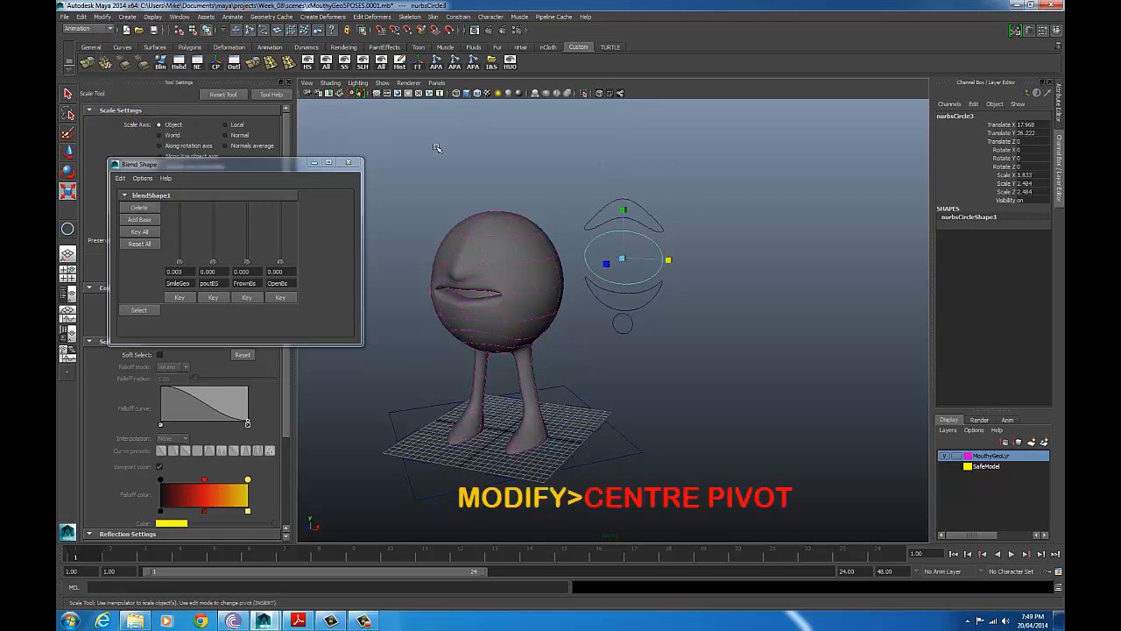
click(646, 303)
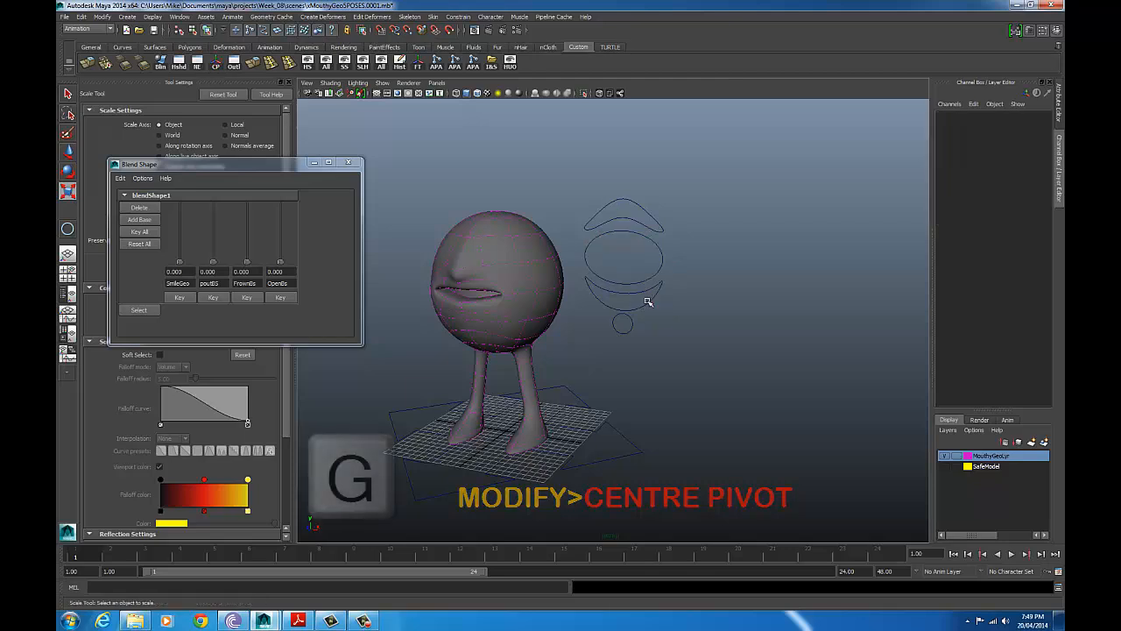
click(654, 304)
key(g)
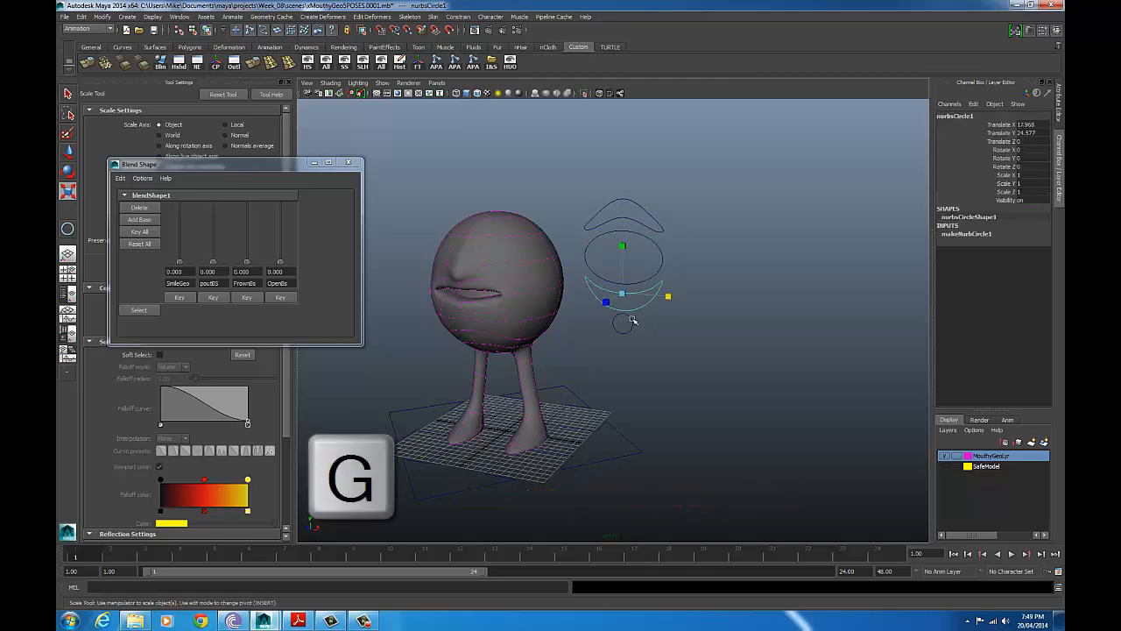
click(632, 321)
Step: Freeze the transformations of the frown-shaped curve, and repeat the command on the oval, smile and small circle curves
click(696, 254)
click(688, 313)
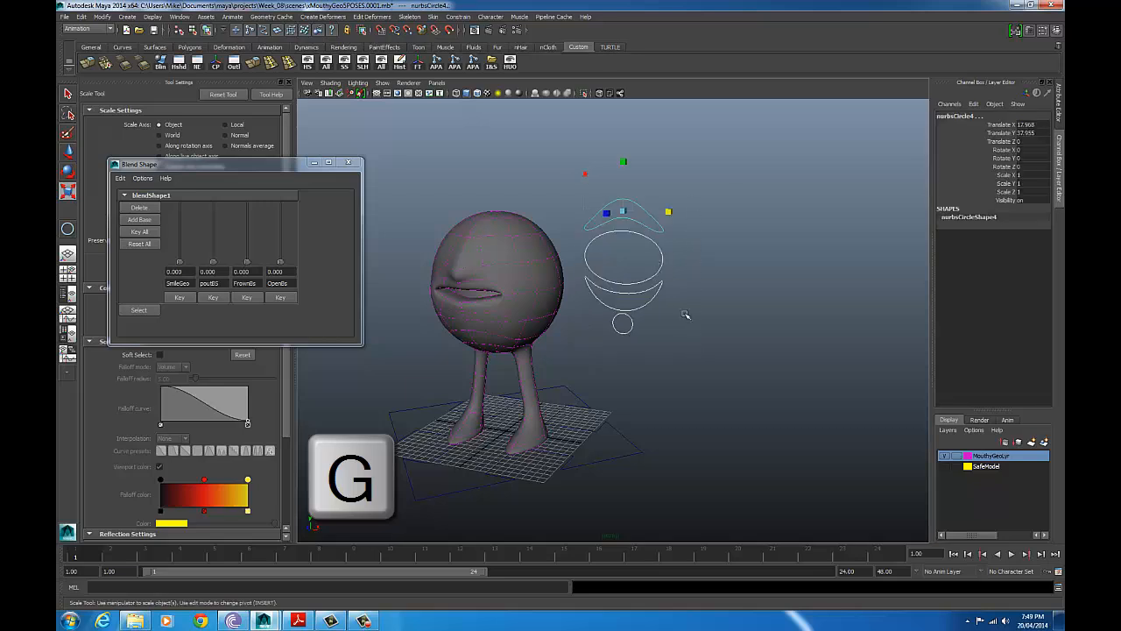
click(685, 290)
click(654, 235)
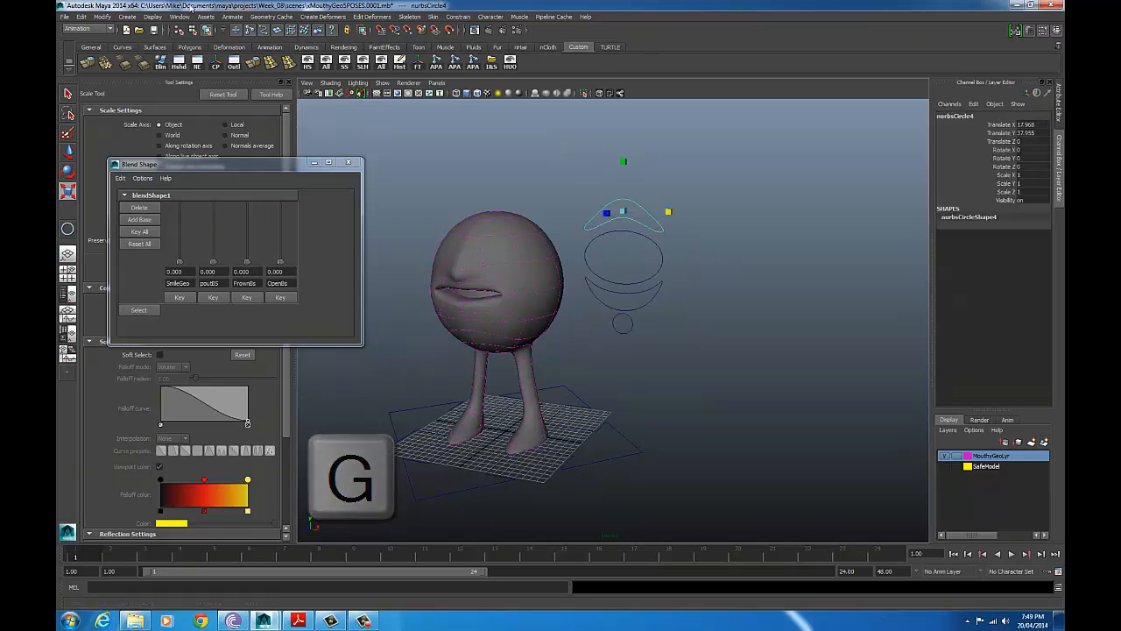
click(102, 18)
click(122, 50)
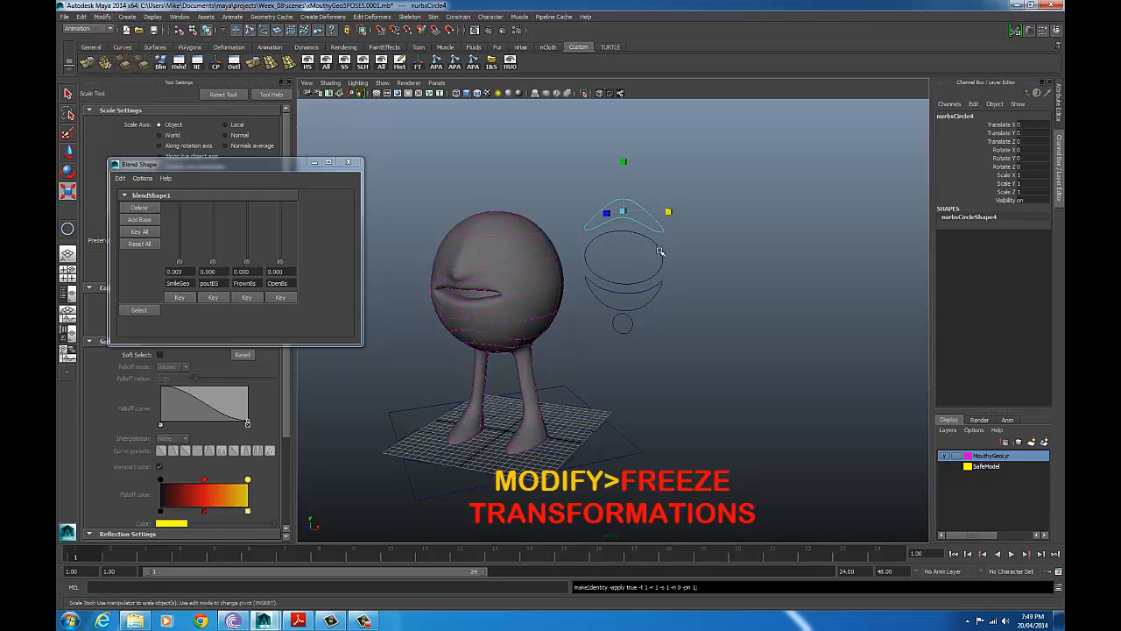
click(660, 251)
click(627, 328)
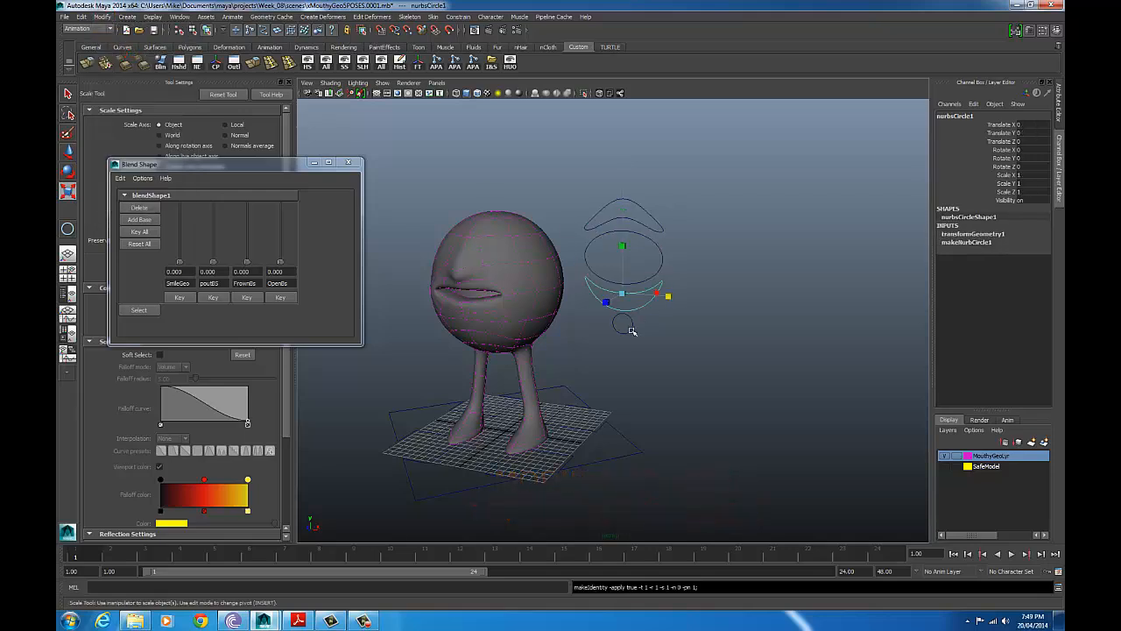
Step: Select all four mouth control curves and delete their history
drag(574, 140, 720, 378)
click(82, 17)
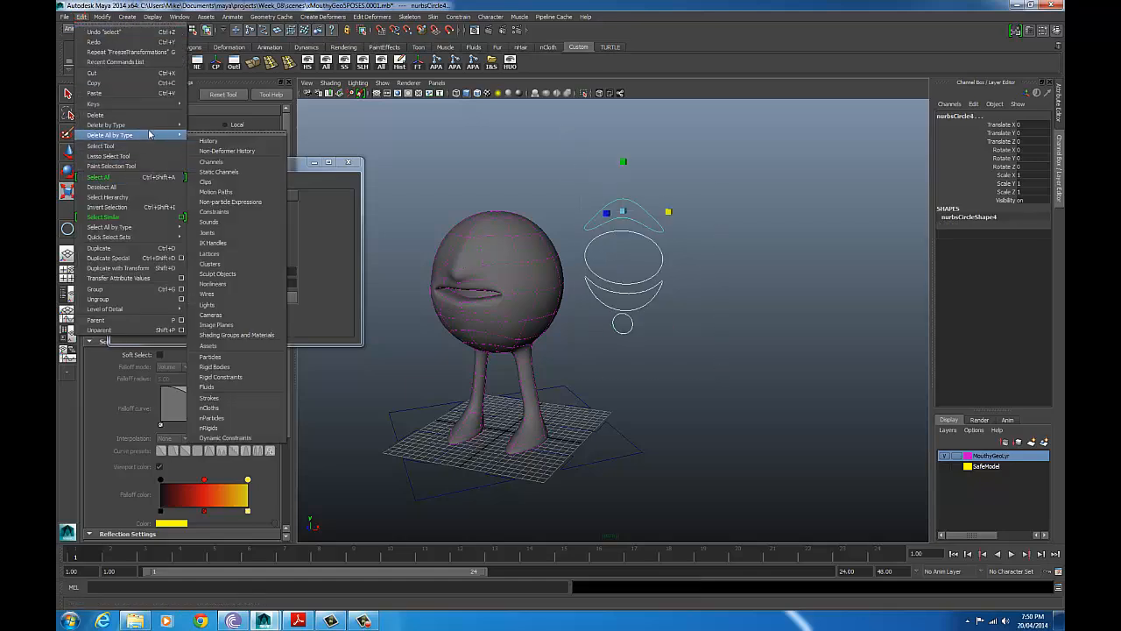
mouse_move(140, 124)
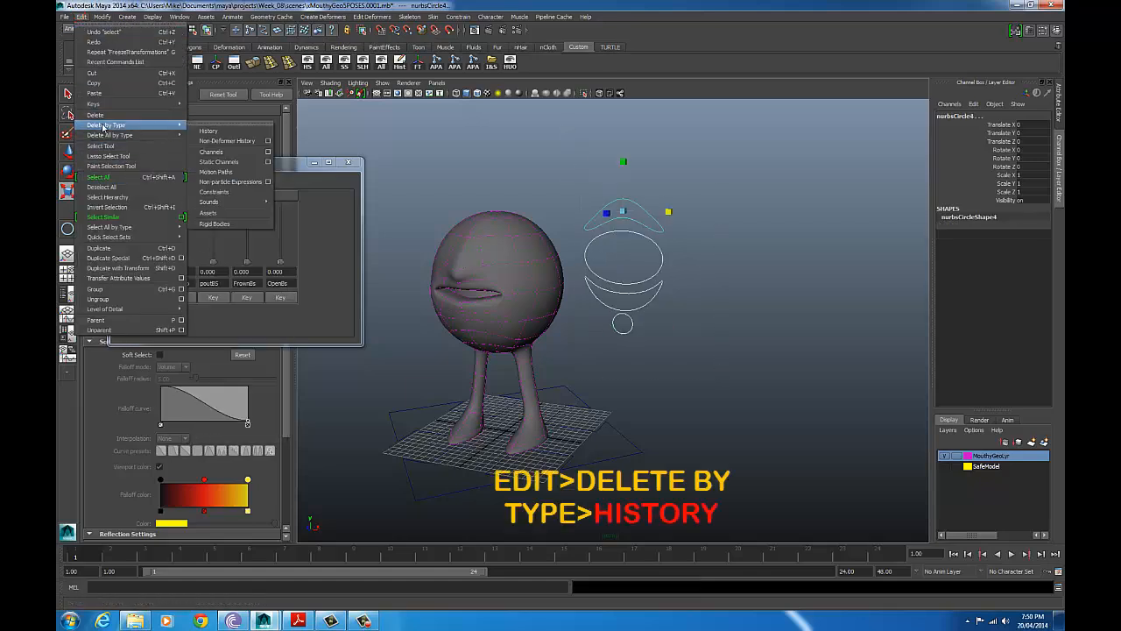
click(210, 132)
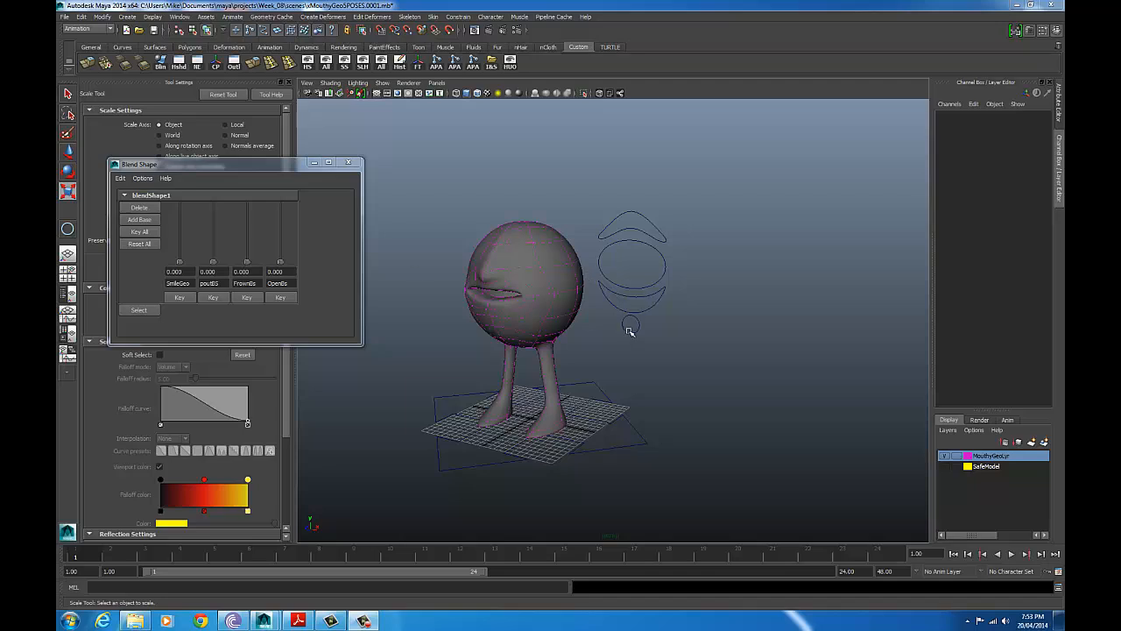
Step: Select the frown-shaped curve and try out the FrownBs blend shape slider
alt+drag(629, 324, 656, 321)
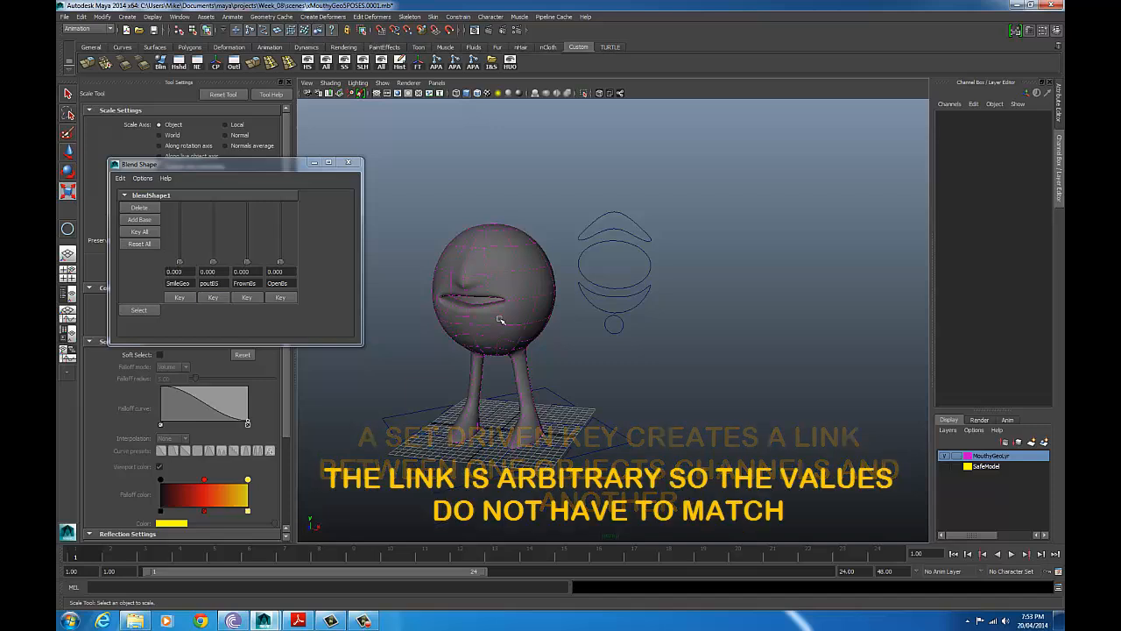
click(626, 234)
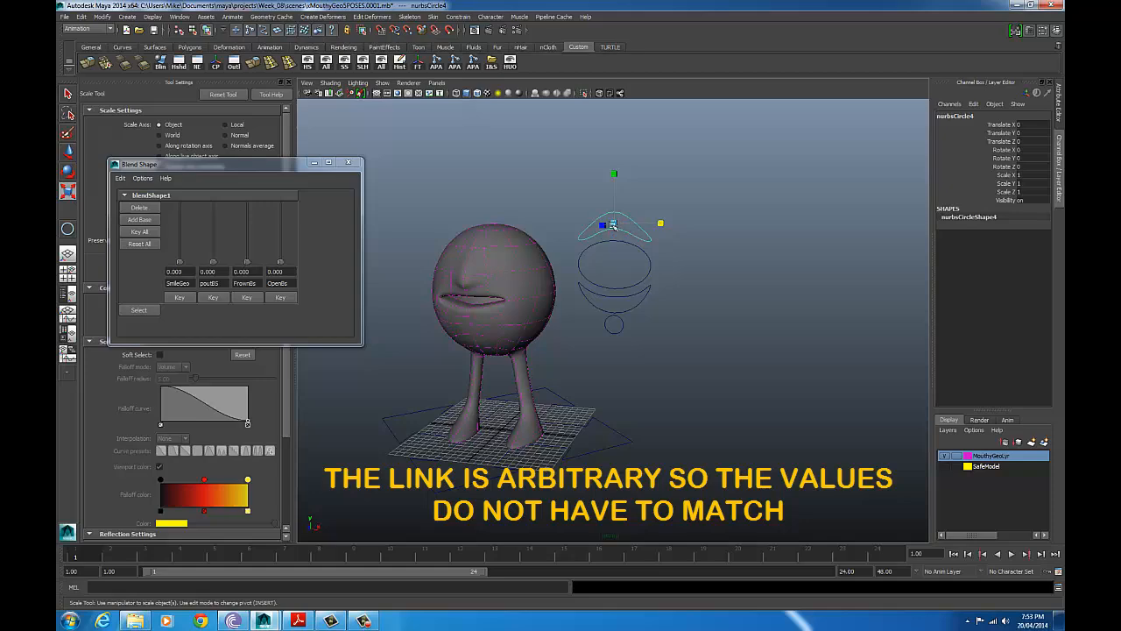
alt+drag(643, 261, 627, 270)
alt+middle_drag(627, 269, 649, 343)
alt+right_drag(649, 343, 846, 365)
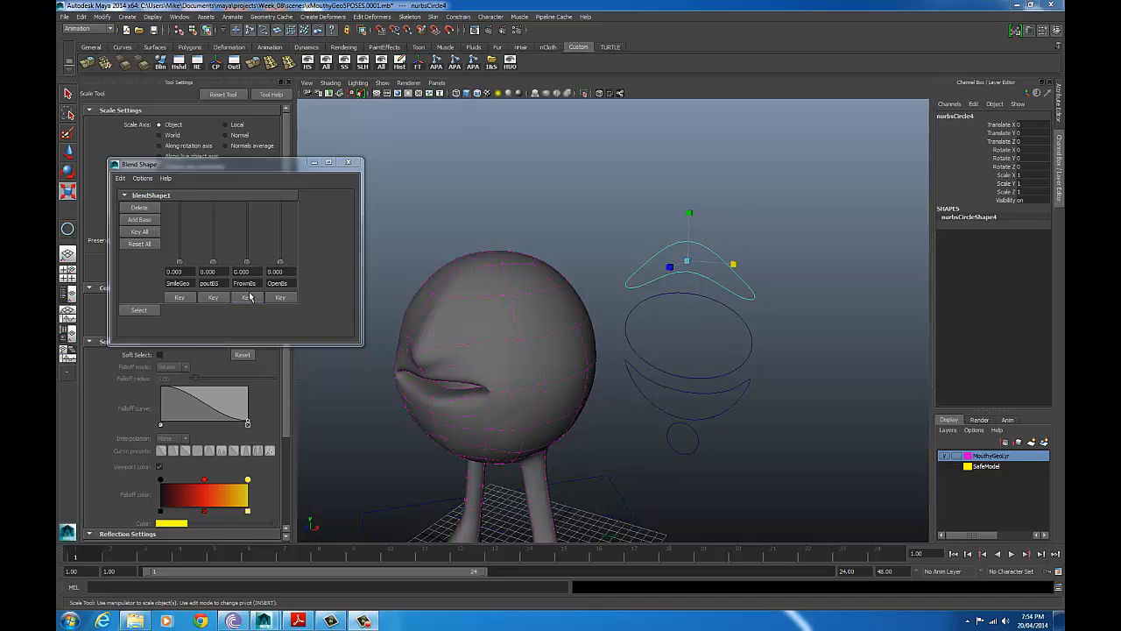
mouse_move(247, 262)
mouse_down()
mouse_move(246, 197)
mouse_move(247, 262)
mouse_up()
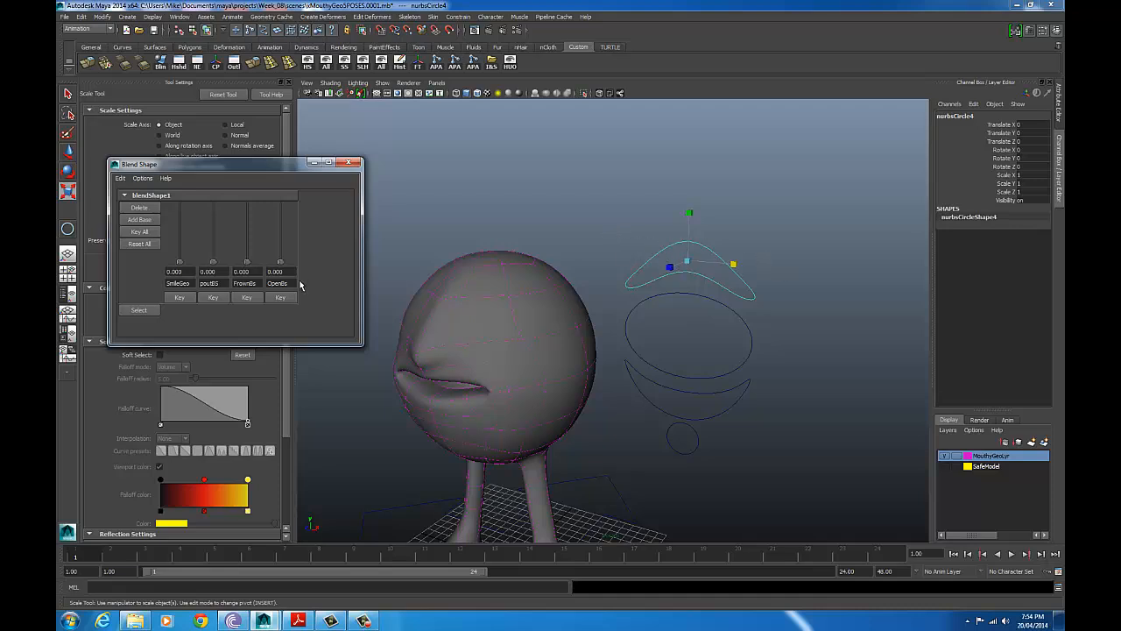
drag(247, 262, 261, 319)
Step: Clear the selection and select only the frown-shaped control curve again
alt+drag(683, 313, 607, 293)
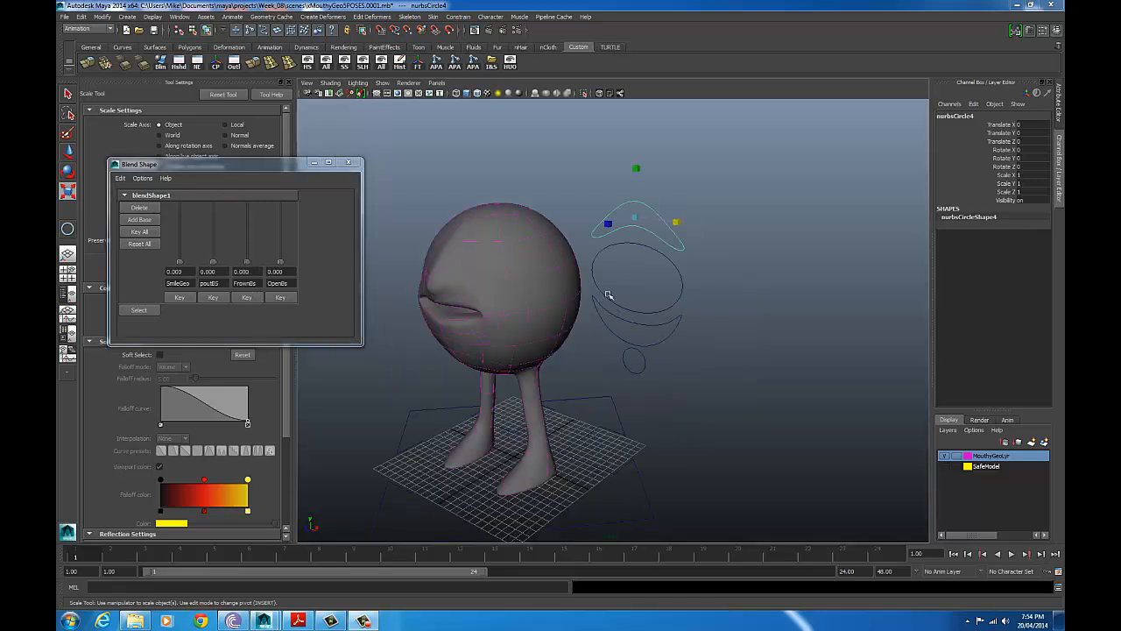
alt+drag(727, 260, 802, 258)
alt+right_drag(643, 261, 587, 281)
alt+drag(587, 280, 560, 287)
alt+right_drag(559, 288, 651, 247)
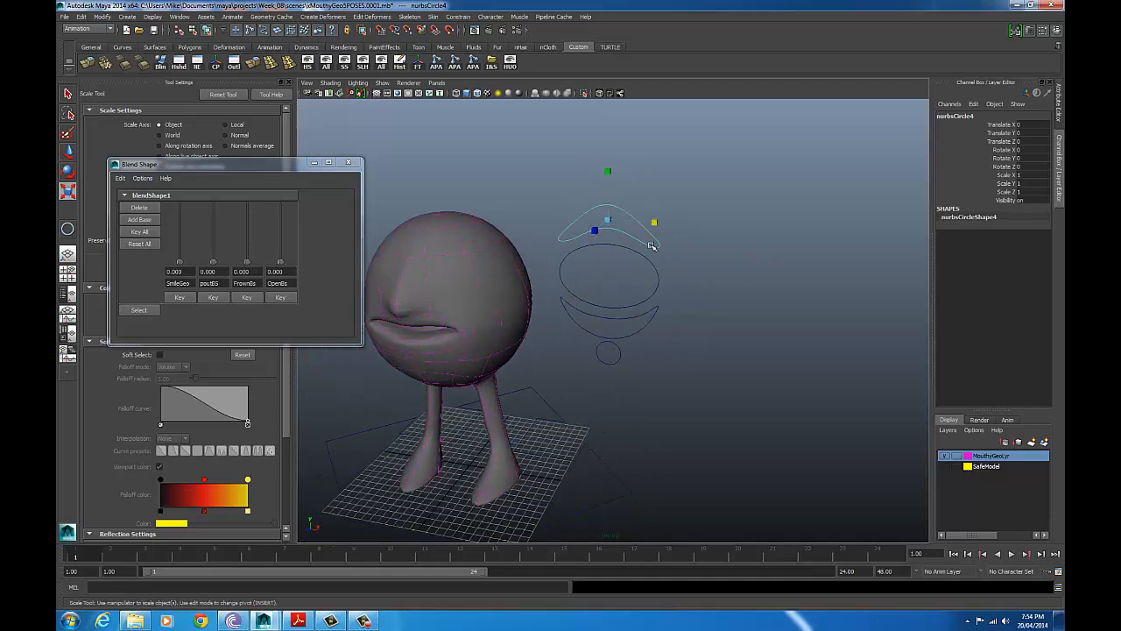
click(667, 249)
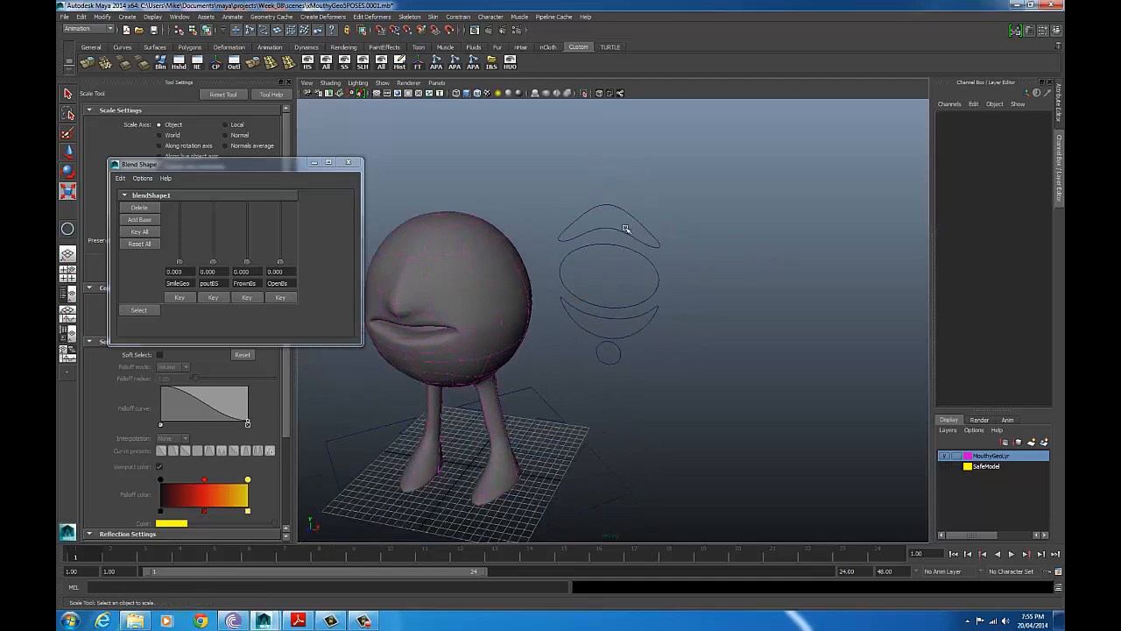
click(625, 230)
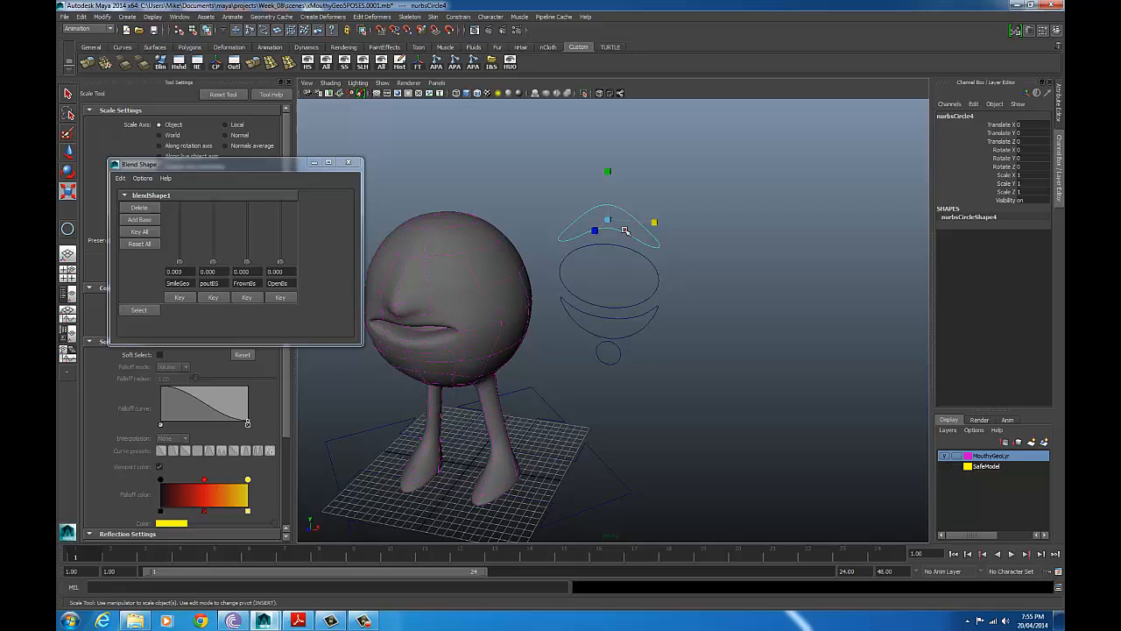
click(636, 303)
click(619, 228)
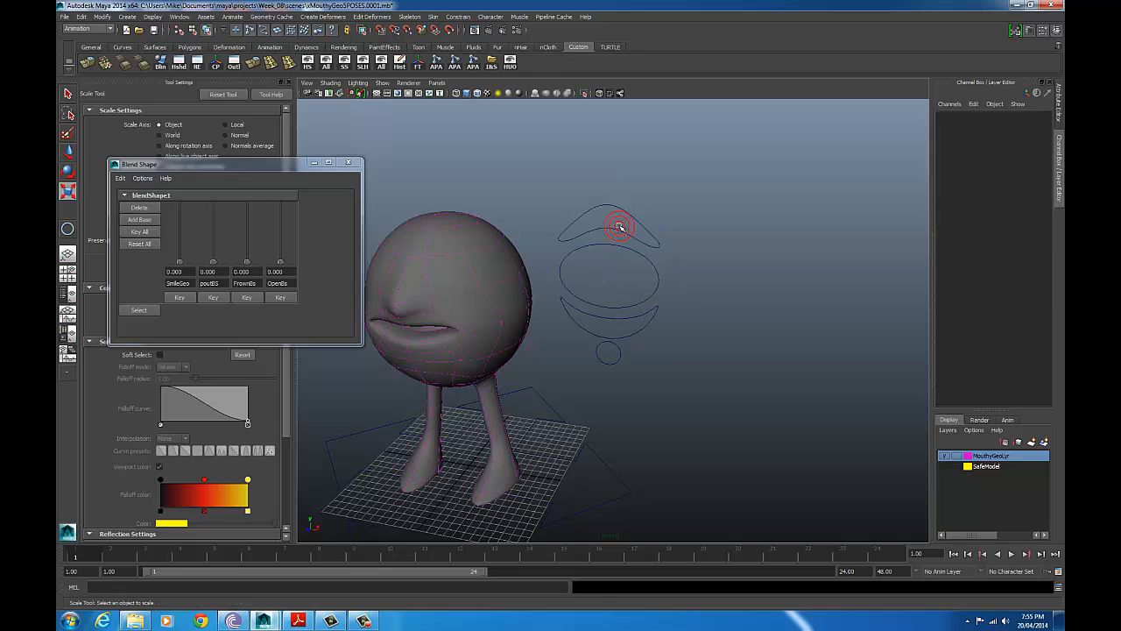
Step: Select the smile, frown, small circle and oval curves in turn to examine each one's channels
click(617, 320)
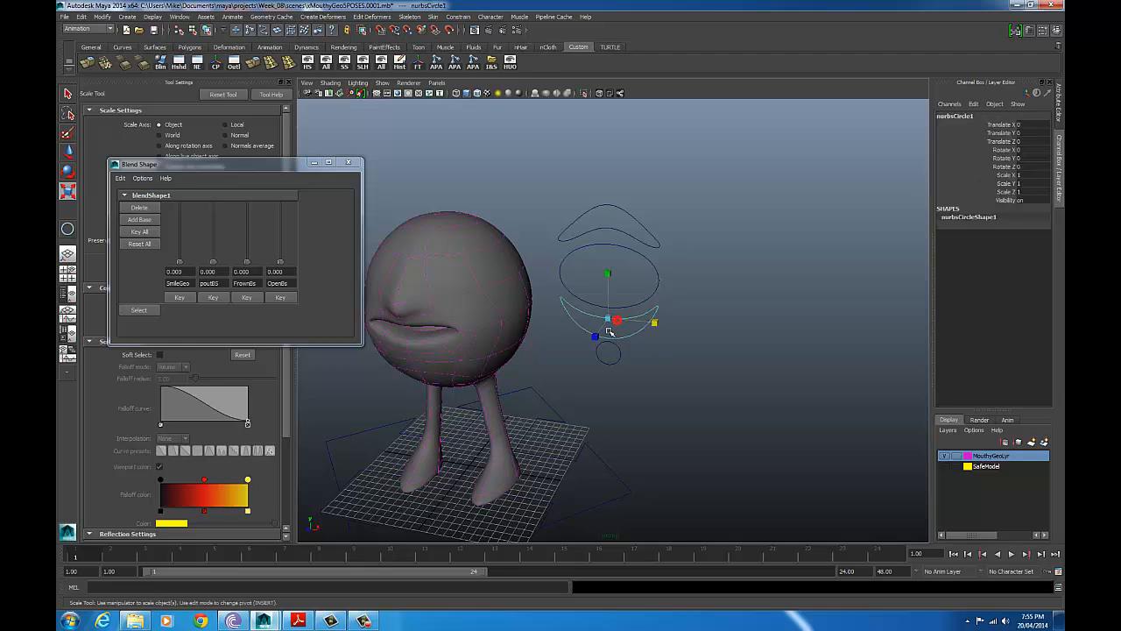
click(609, 229)
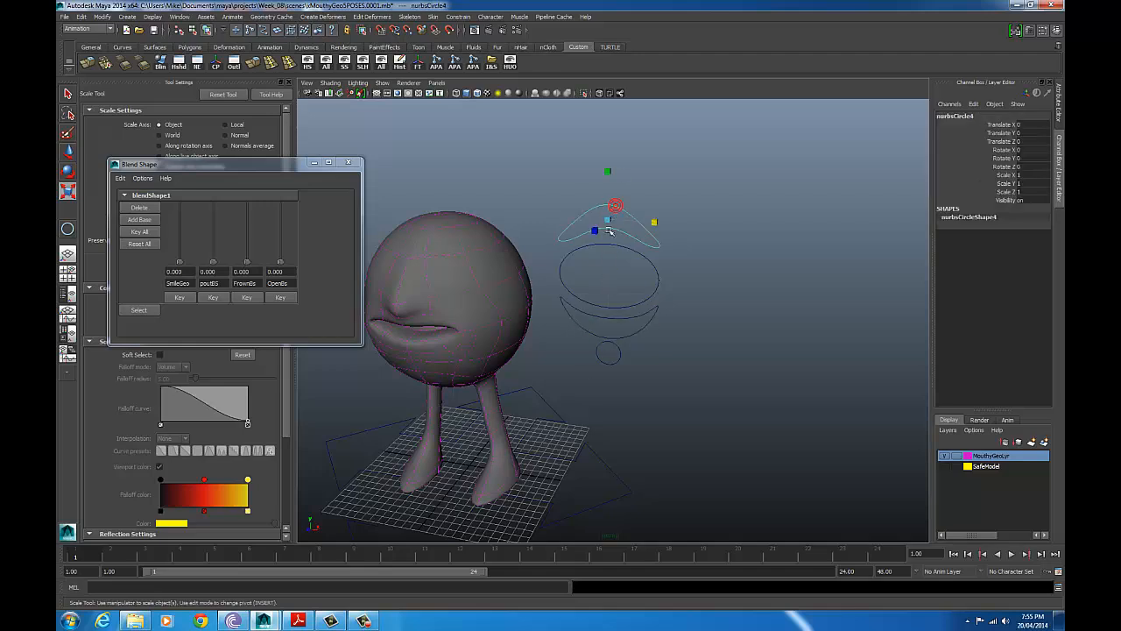
click(617, 351)
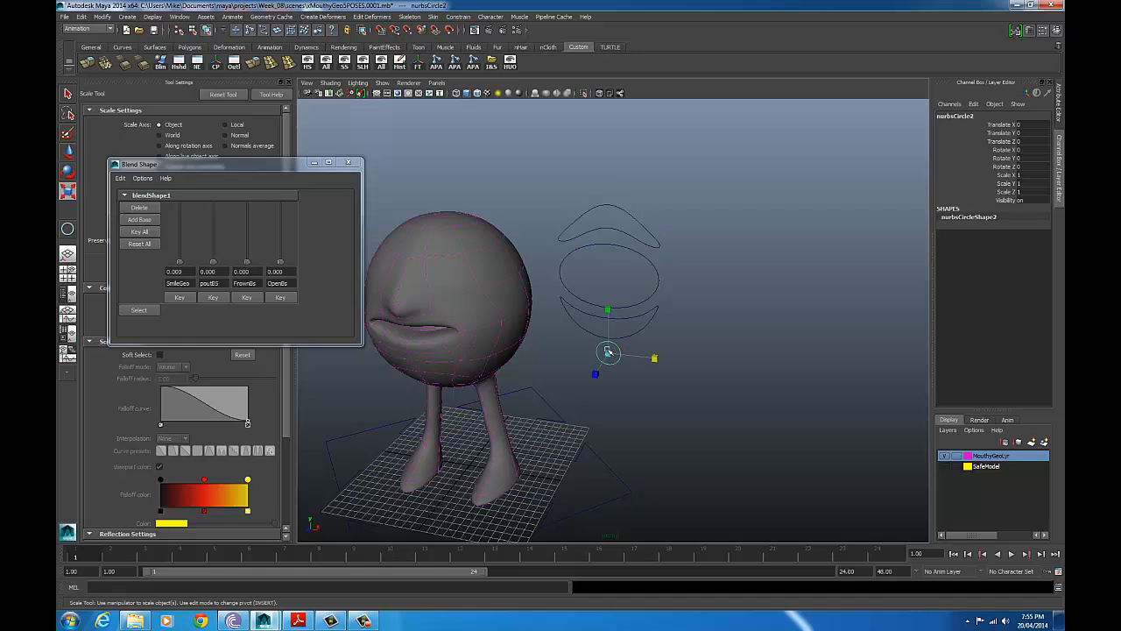
click(626, 246)
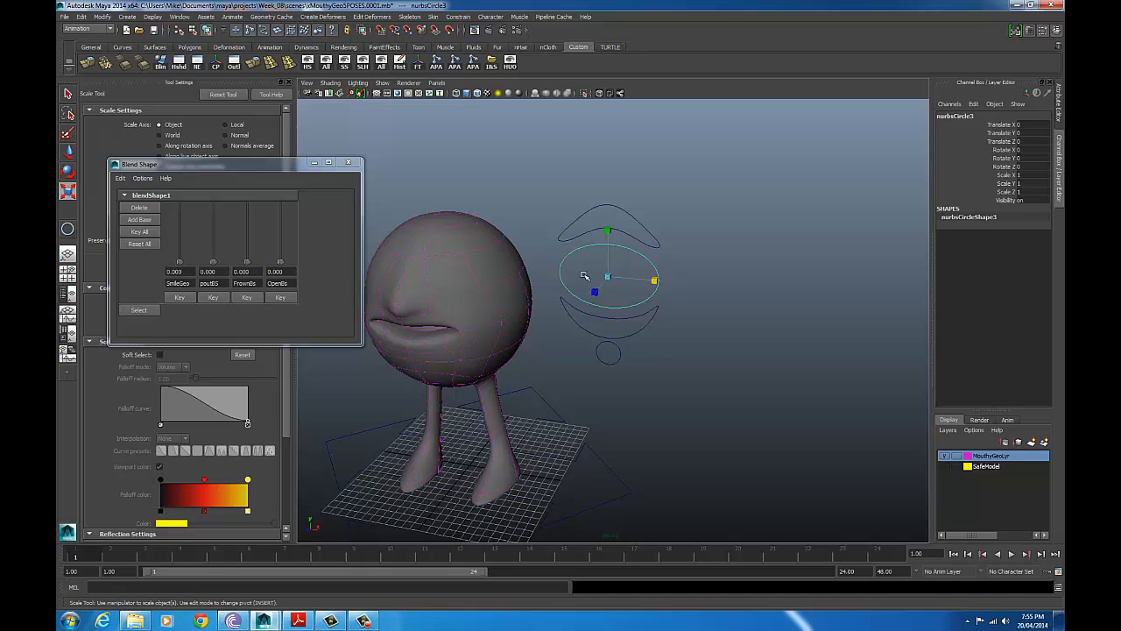
Step: Lock and hide every channel except Translate Y on the frown-shaped curve and on the smile-shaped curve
click(625, 209)
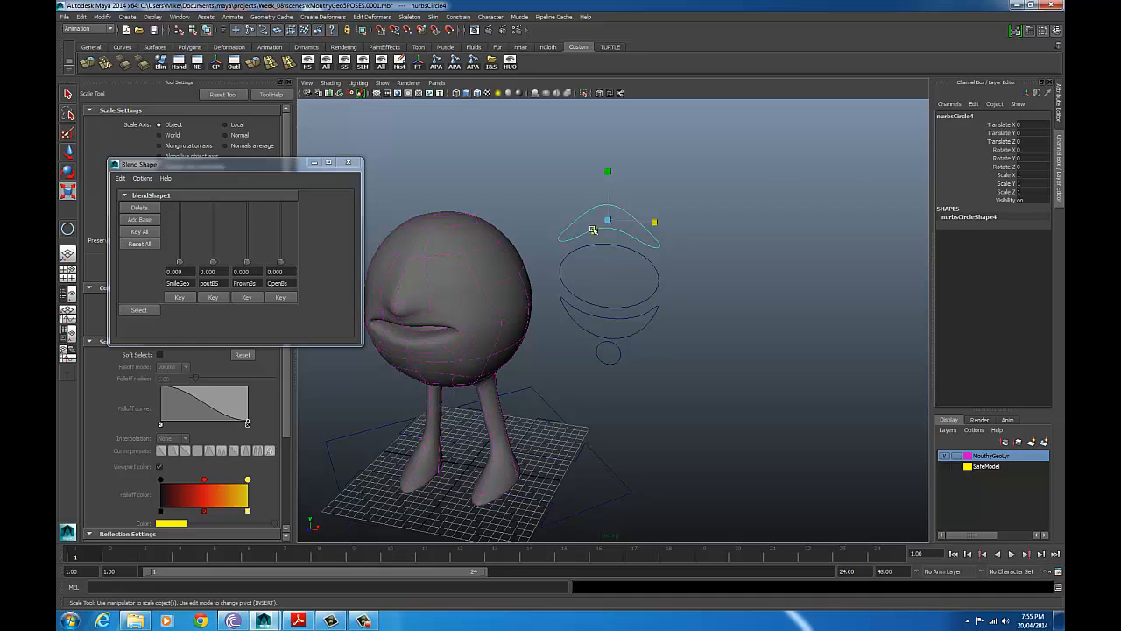
alt+drag(688, 260, 642, 249)
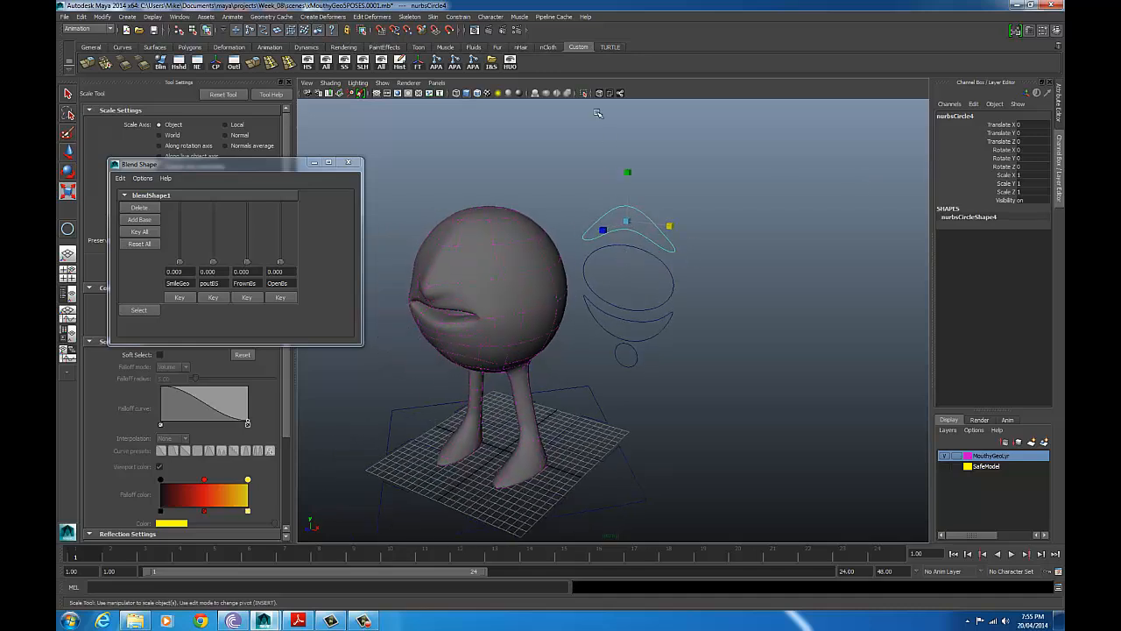
click(996, 125)
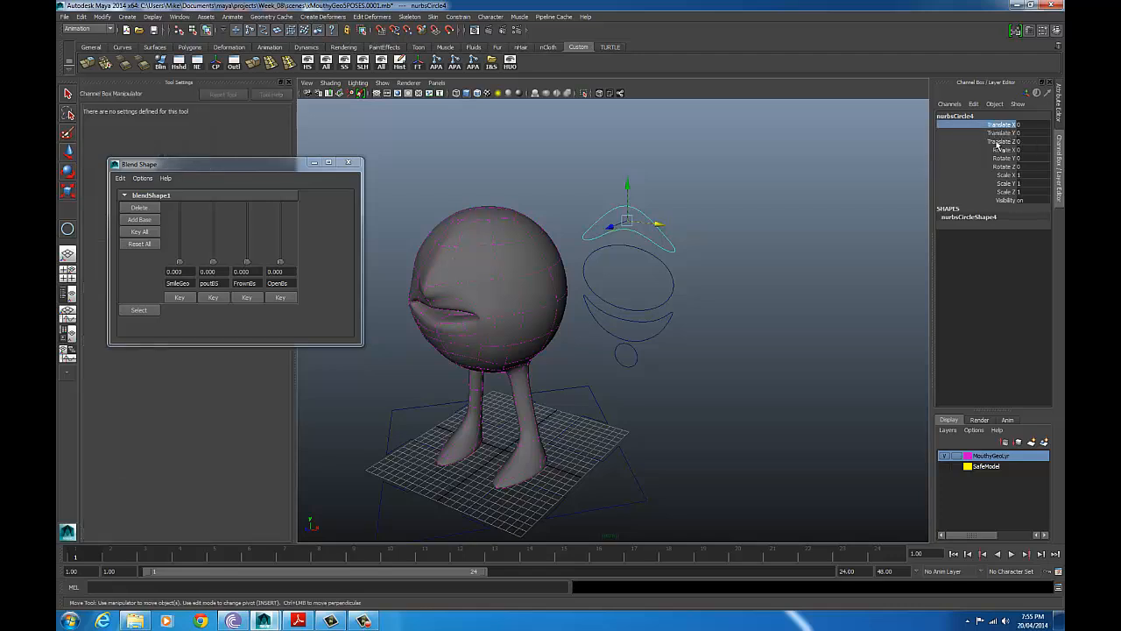
drag(997, 144, 1004, 206)
right_click(1006, 206)
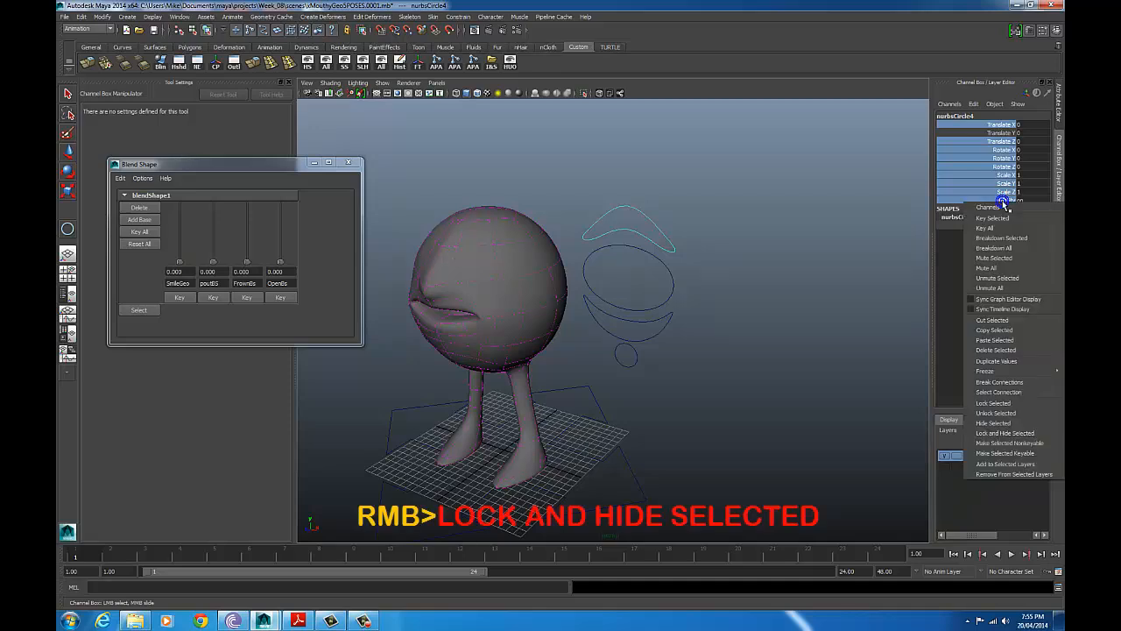
click(1012, 432)
key(r)
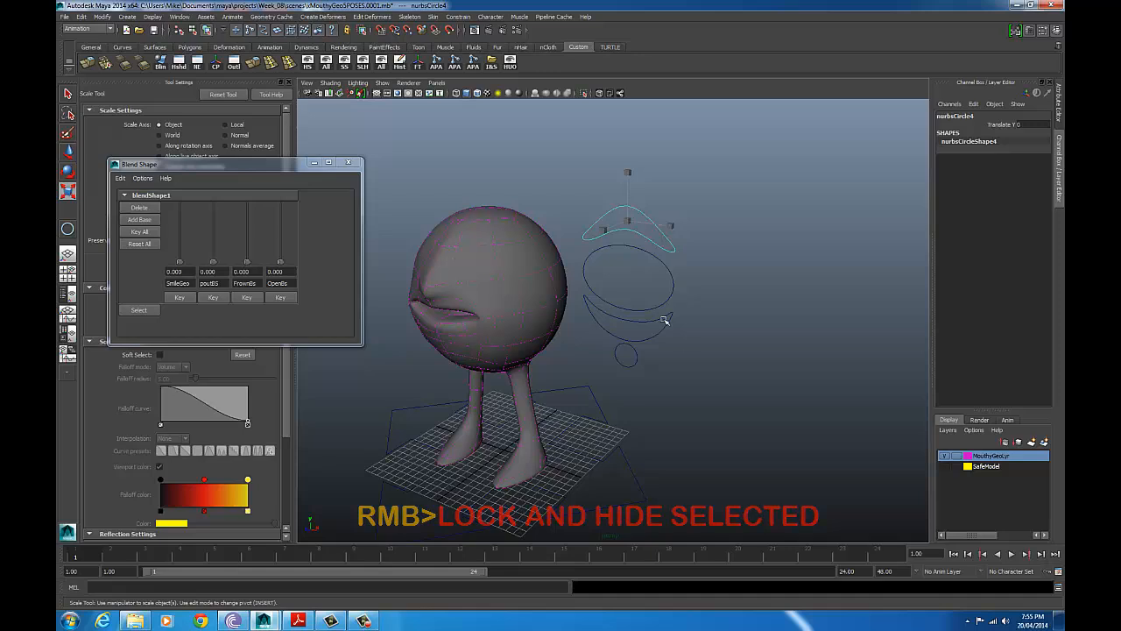
click(674, 317)
drag(1001, 126, 1008, 187)
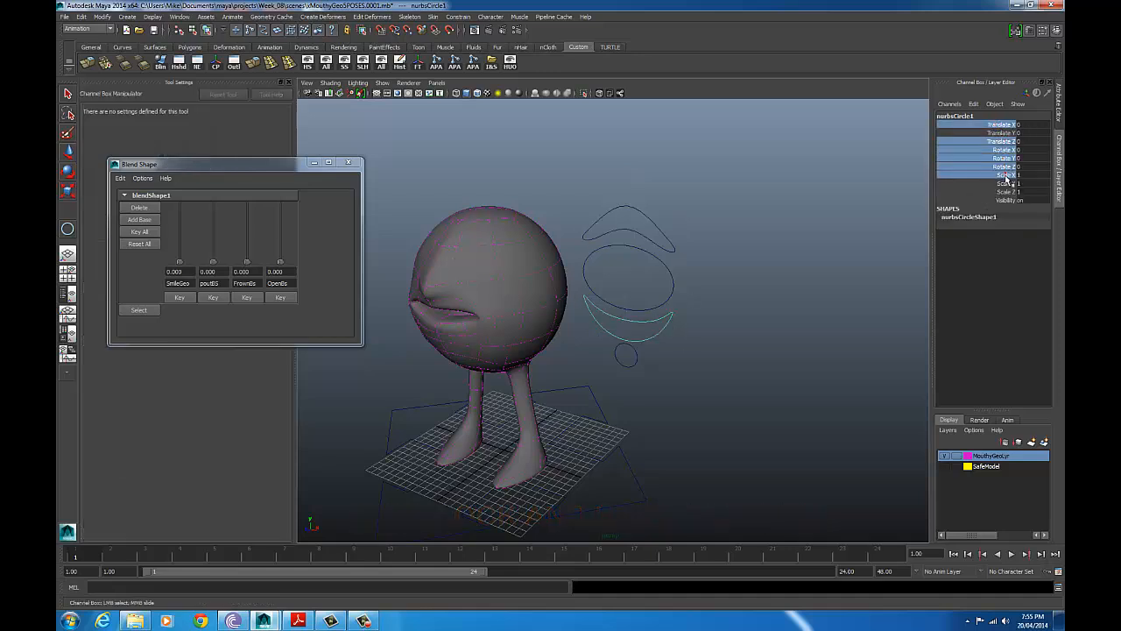
Step: Lock and hide every channel except Translate X on the oval curve and on the small circle curve
click(661, 256)
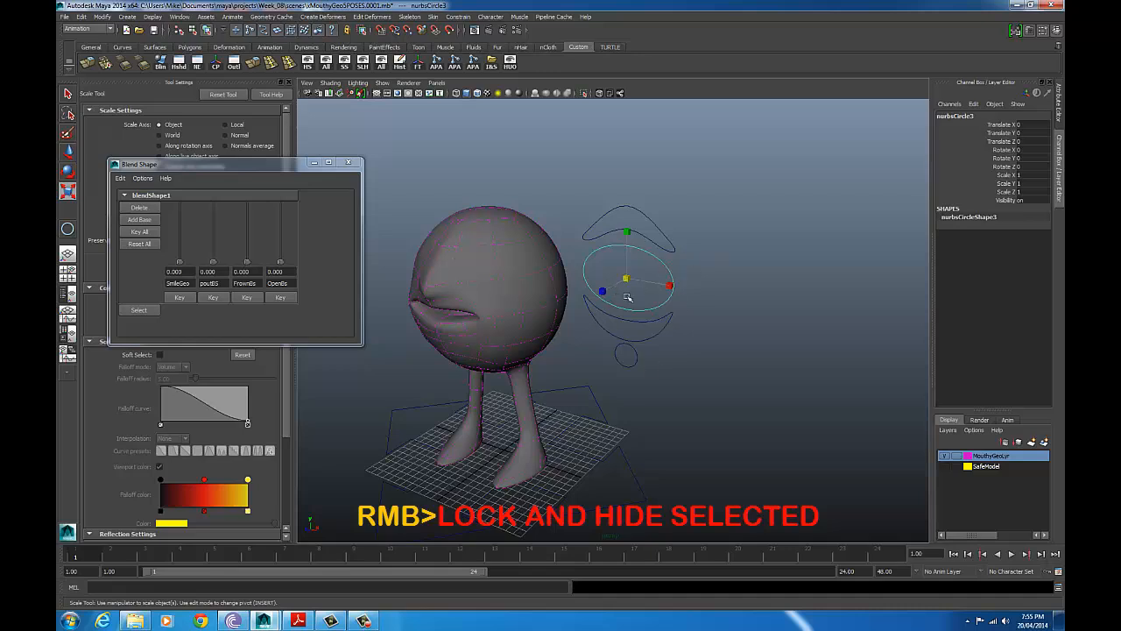
click(996, 133)
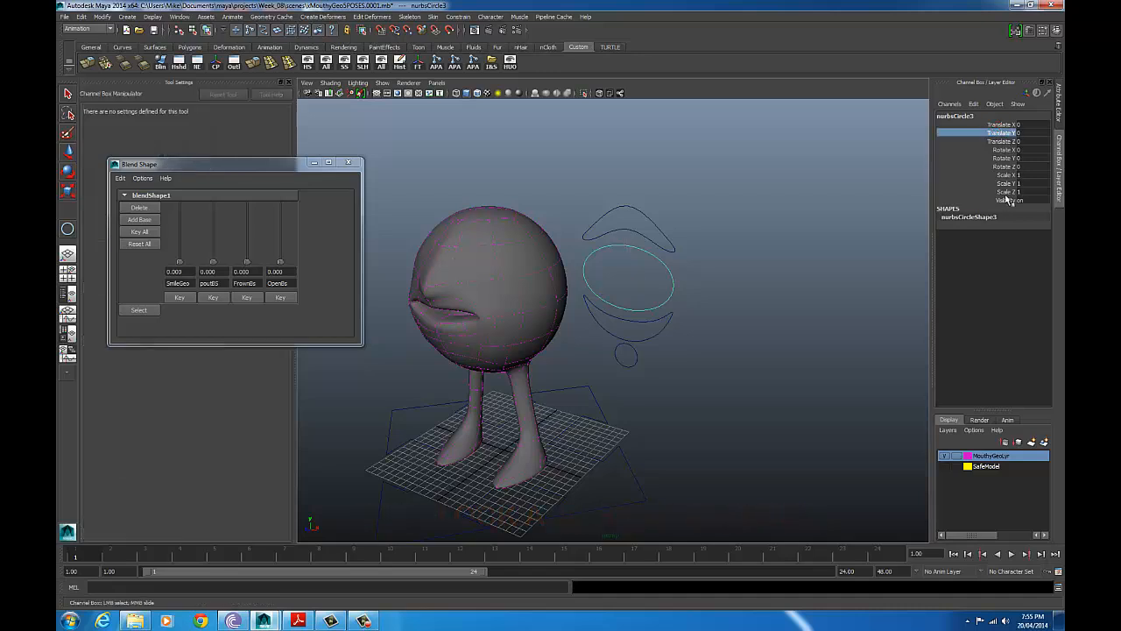
shift+click(1006, 199)
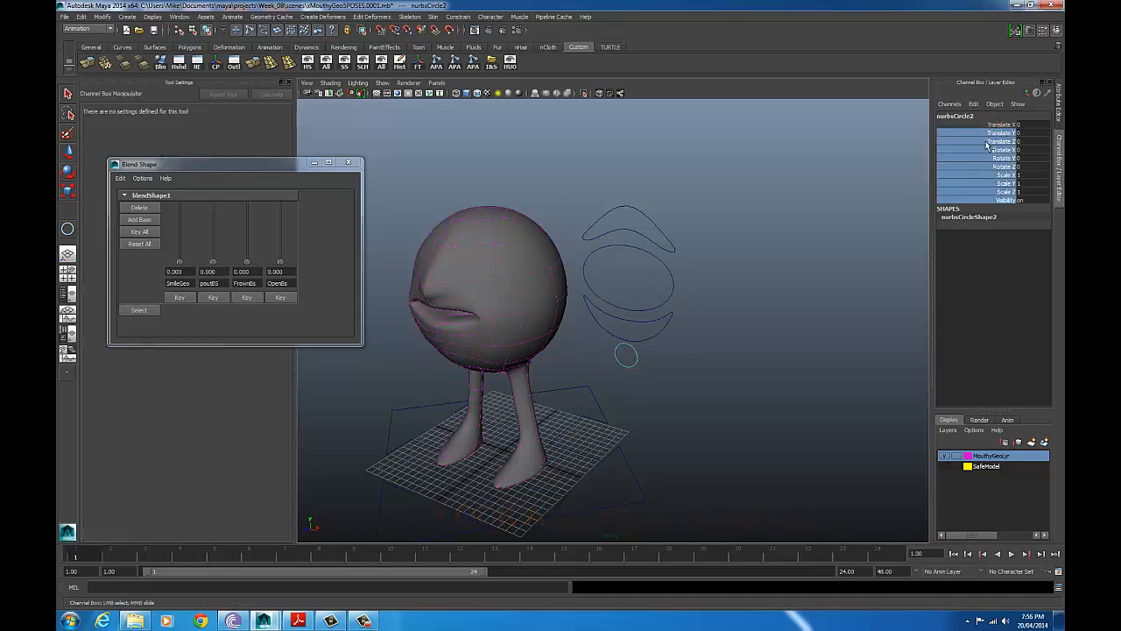
right_click(987, 145)
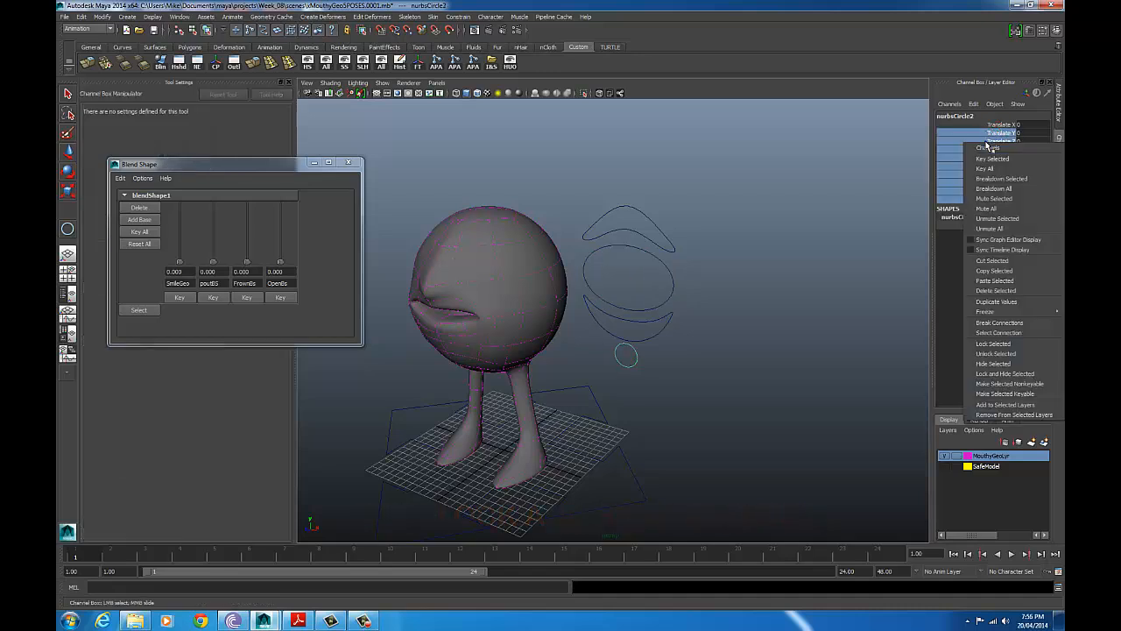
click(1001, 373)
key(w)
Step: Check which channel remains available on the frown, oval, smile and small circle curves
click(650, 239)
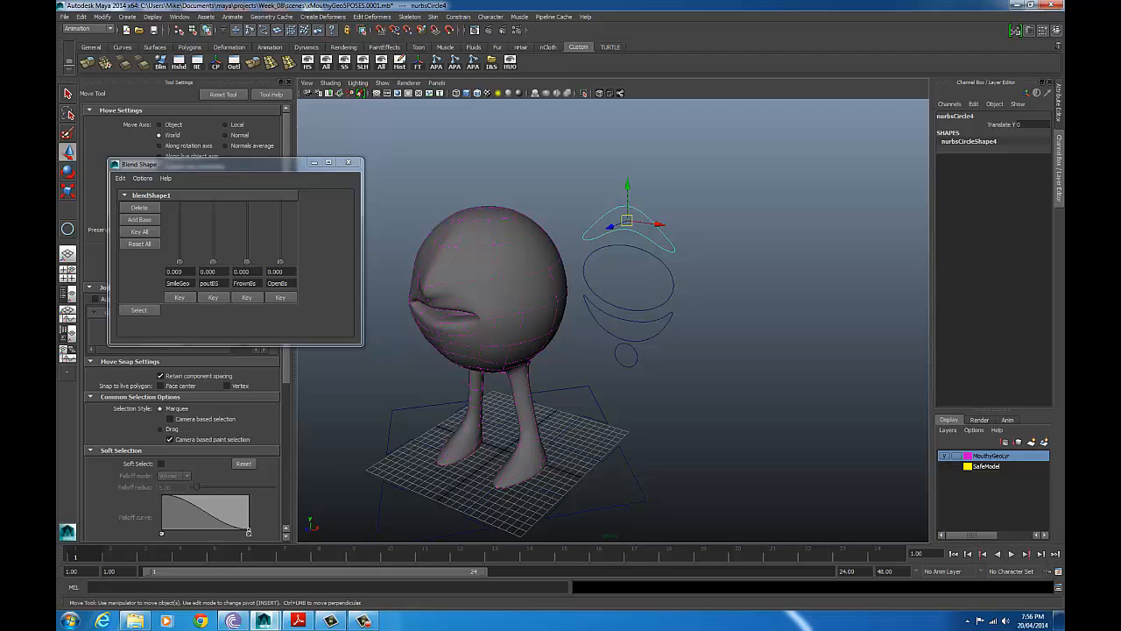
click(639, 243)
click(636, 247)
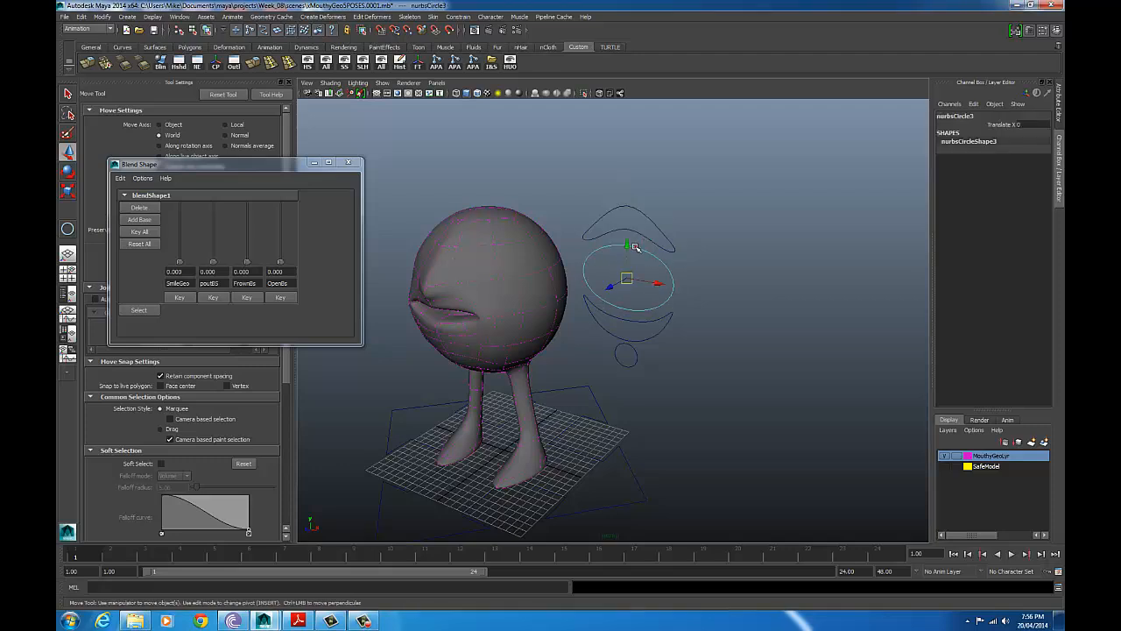
click(645, 318)
click(642, 322)
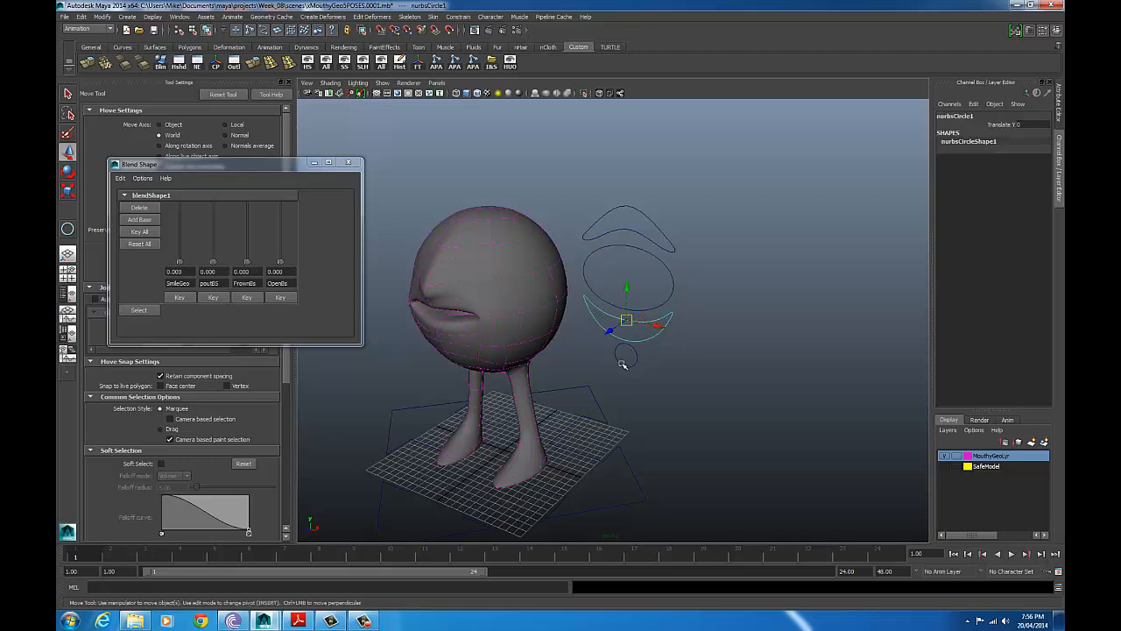
click(631, 354)
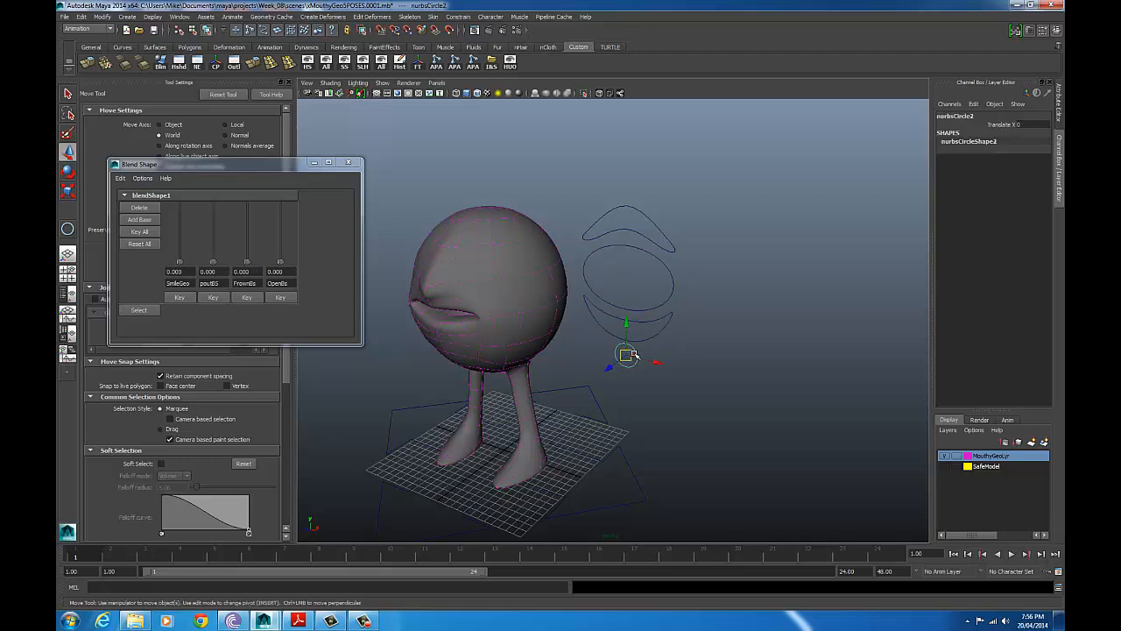
Step: Select the frown, oval and smile curves in turn to check their control names
click(643, 216)
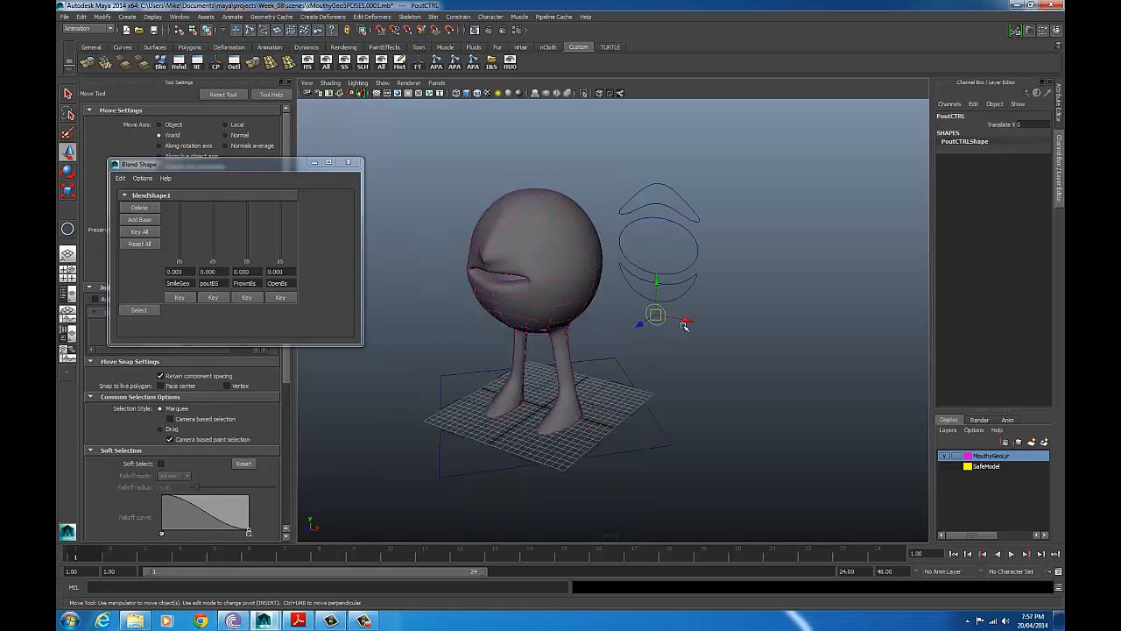
click(683, 198)
click(695, 265)
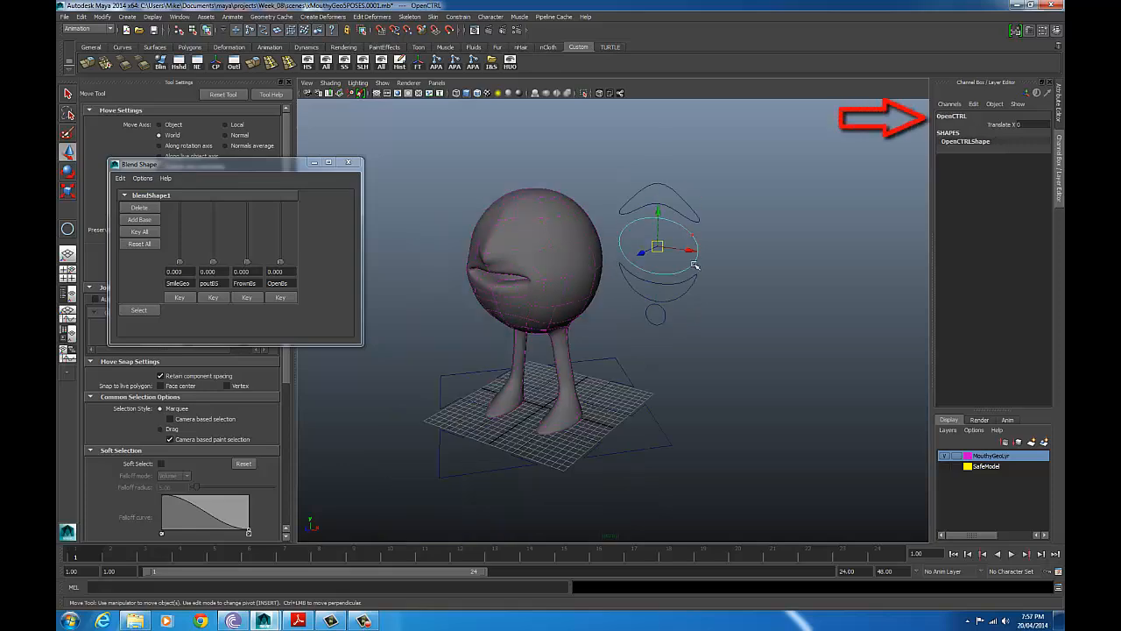
click(691, 280)
alt+drag(716, 306, 581, 316)
alt+right_drag(571, 318, 734, 321)
alt+drag(733, 320, 694, 335)
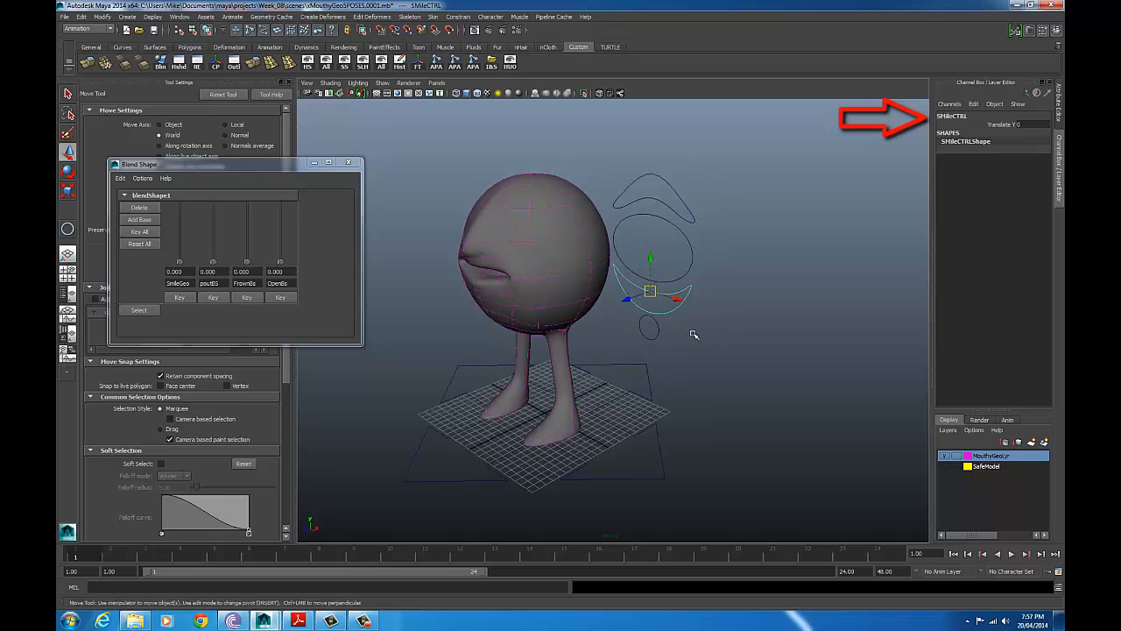
alt+right_drag(695, 334, 724, 231)
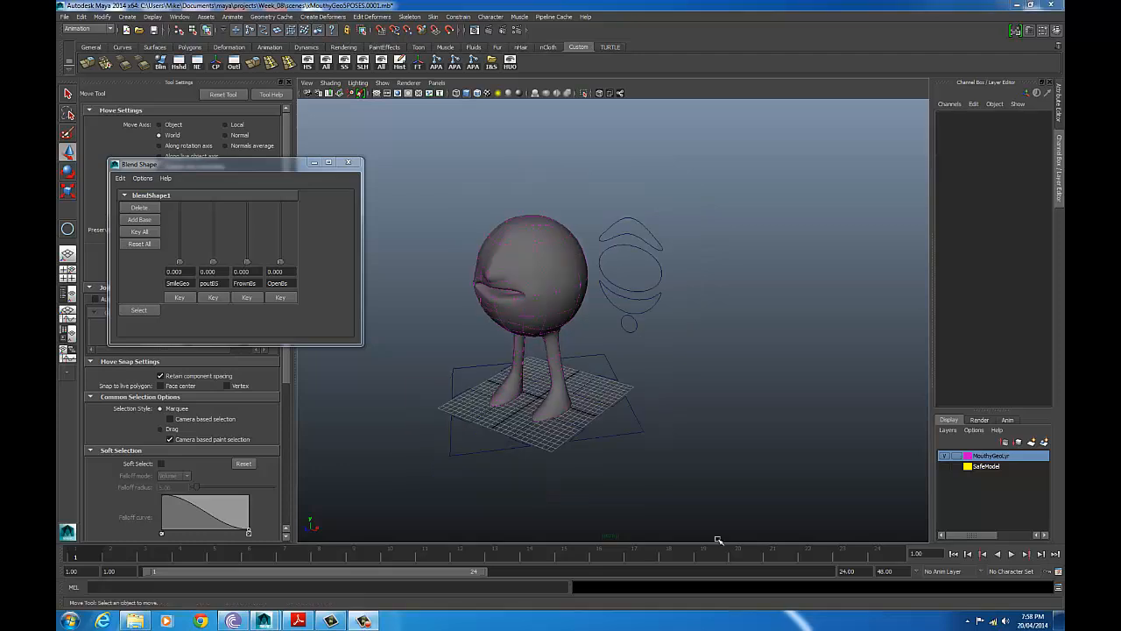
Step: Clear the selection of all four mouth controls and select only the FrownCTRL curve
click(627, 214)
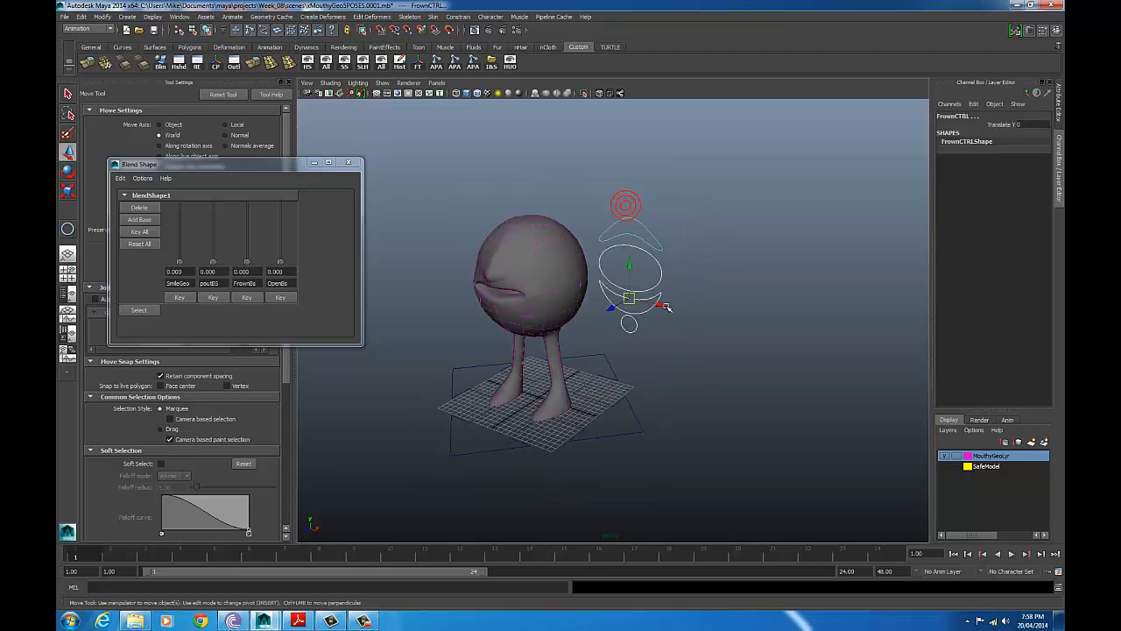
click(748, 289)
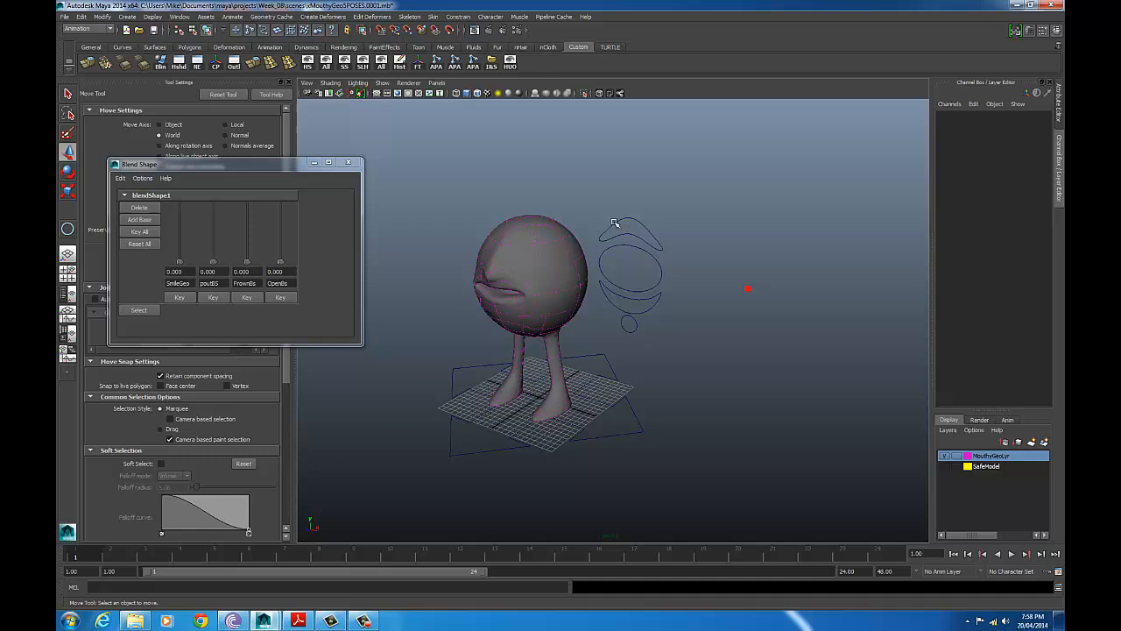
click(657, 248)
alt+drag(688, 288, 588, 198)
Step: Try moving FrownCTRL up and down along Y, undoing each move
click(648, 265)
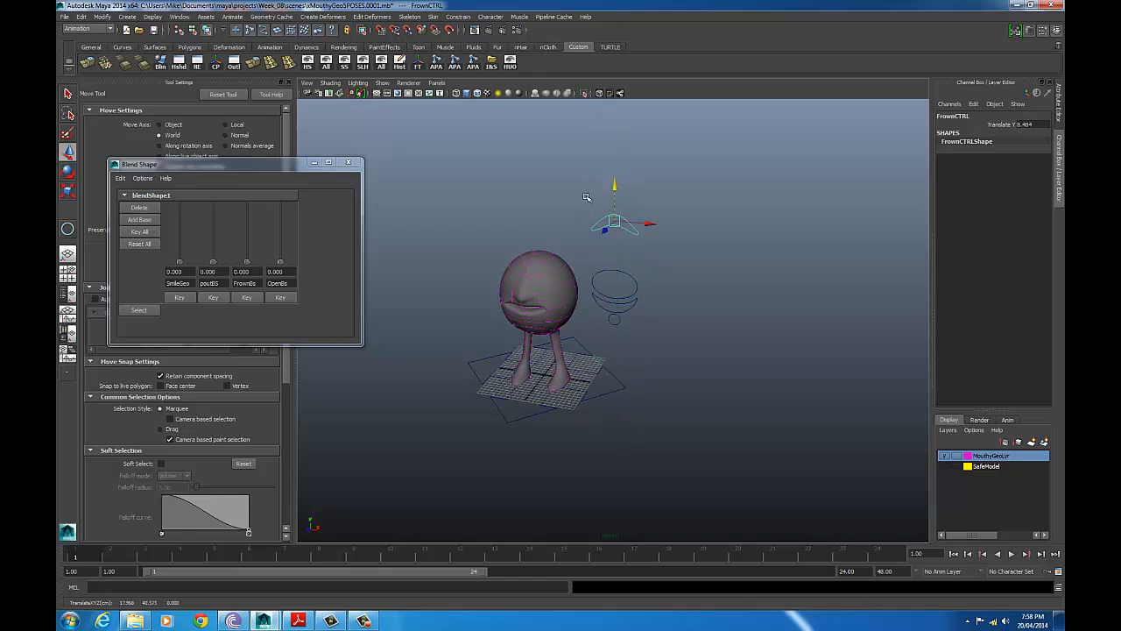
key(ctrl+z)
alt+drag(655, 301, 613, 312)
alt+right_drag(613, 312, 703, 333)
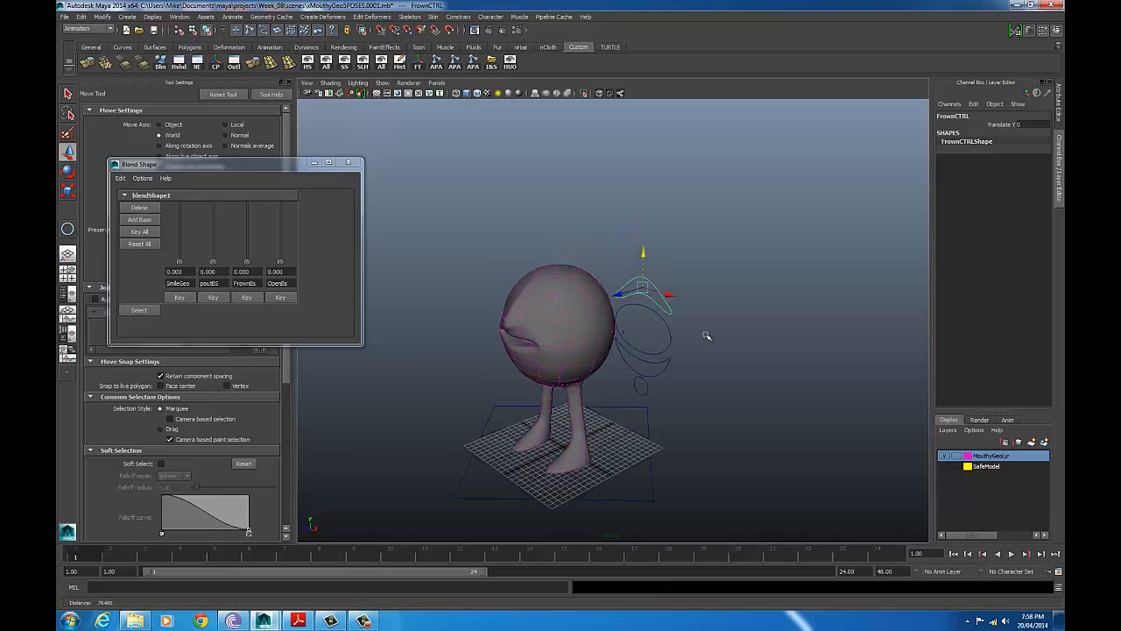
drag(646, 250, 651, 305)
key(ctrl+z)
key(ctrl+z)
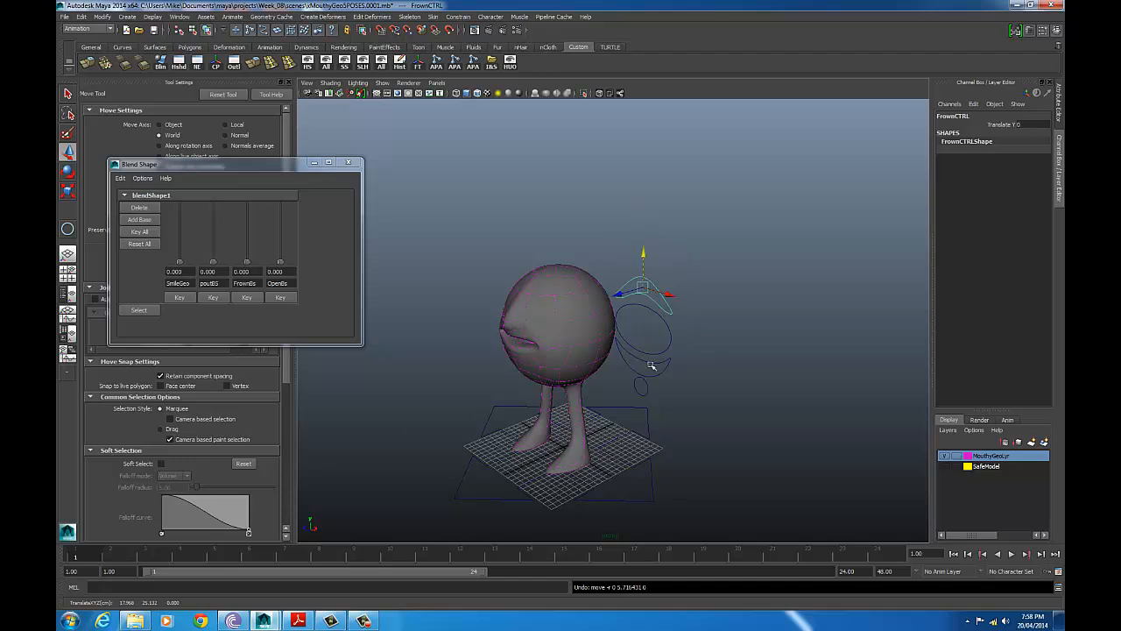
Step: Open the full attributes of the selected FrownCTRL curve
alt+drag(651, 366, 633, 366)
alt+middle_drag(633, 366, 605, 336)
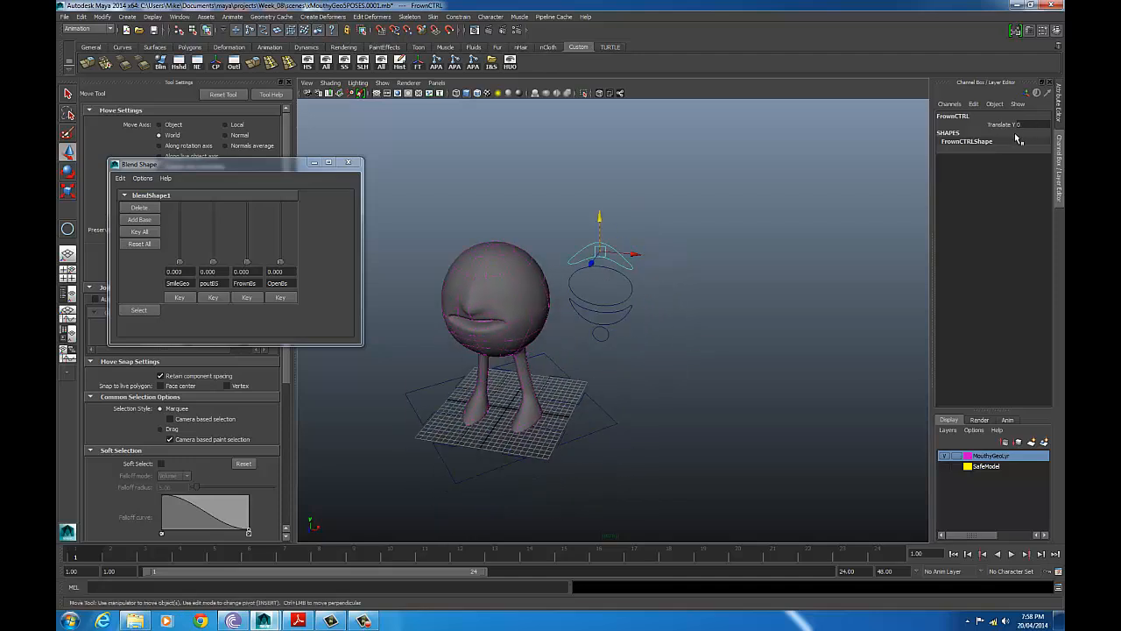
click(1058, 109)
Step: Try raising FrownCTRL once more along Y and undo the move
alt+drag(615, 295, 586, 300)
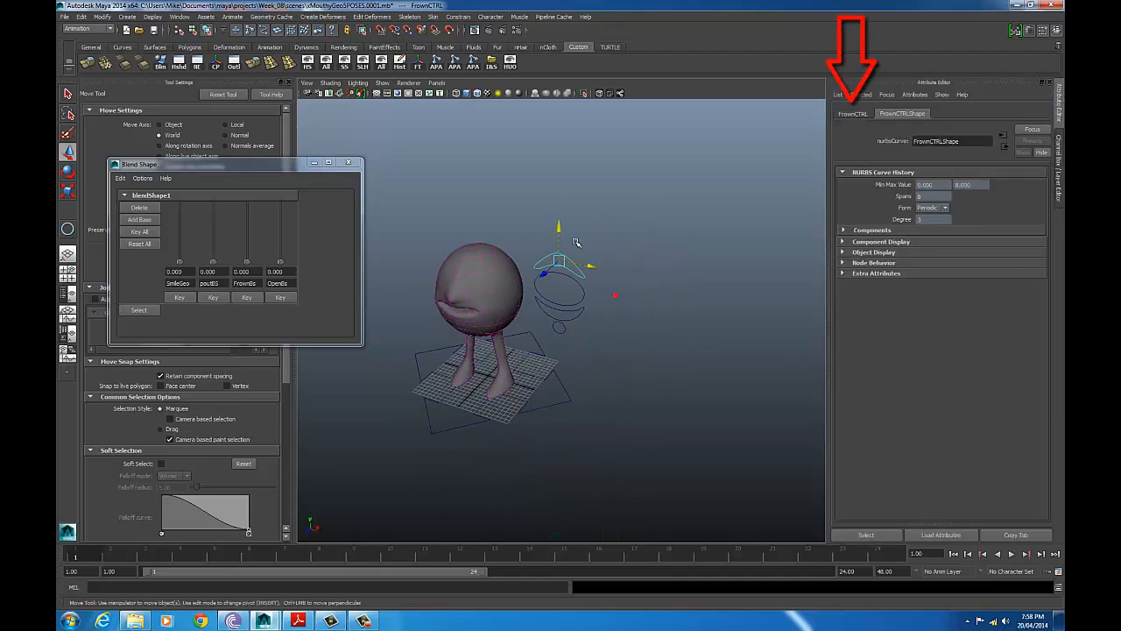
drag(558, 230, 560, 203)
key(ctrl+z)
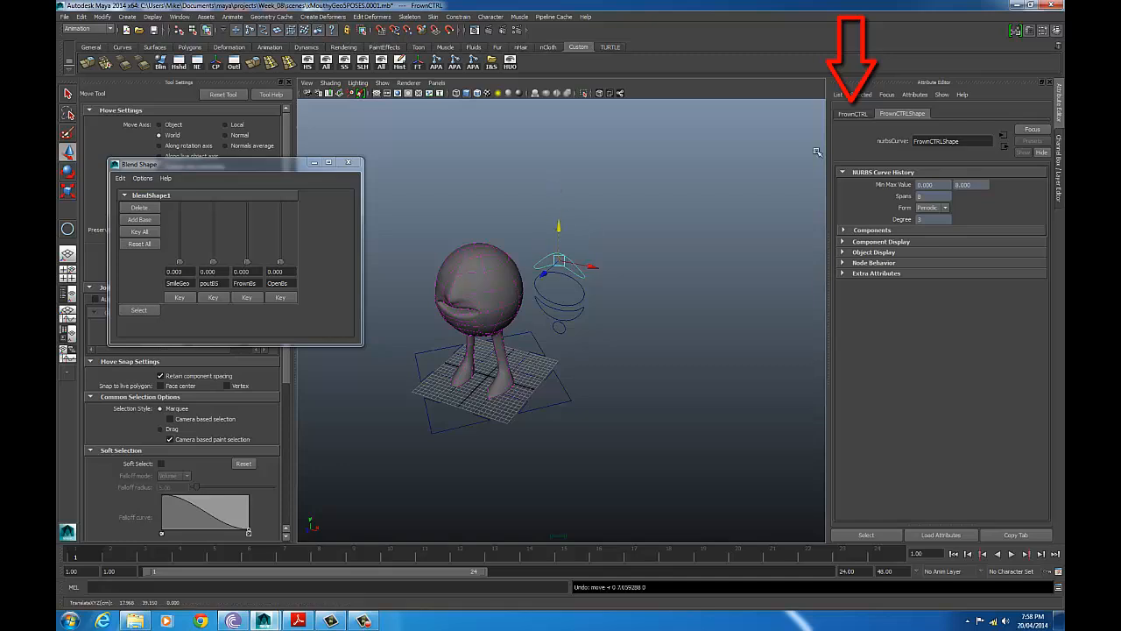
Step: Set FrownCTRL's Translate Y to -2 and enable its minimum Y translate limit at -2.00
click(854, 115)
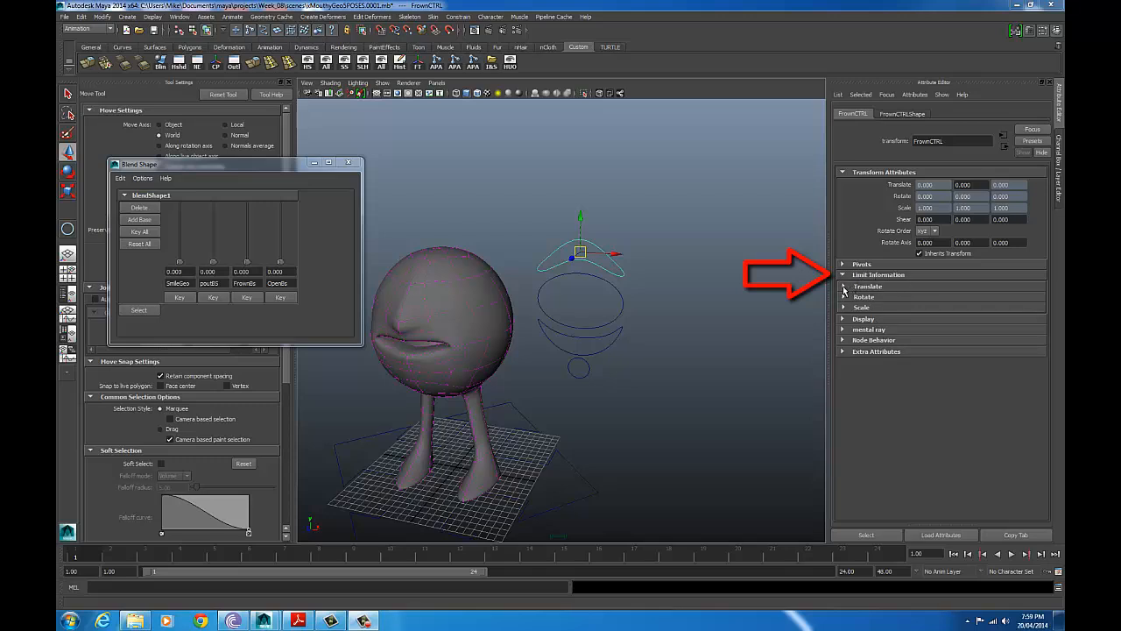
click(845, 286)
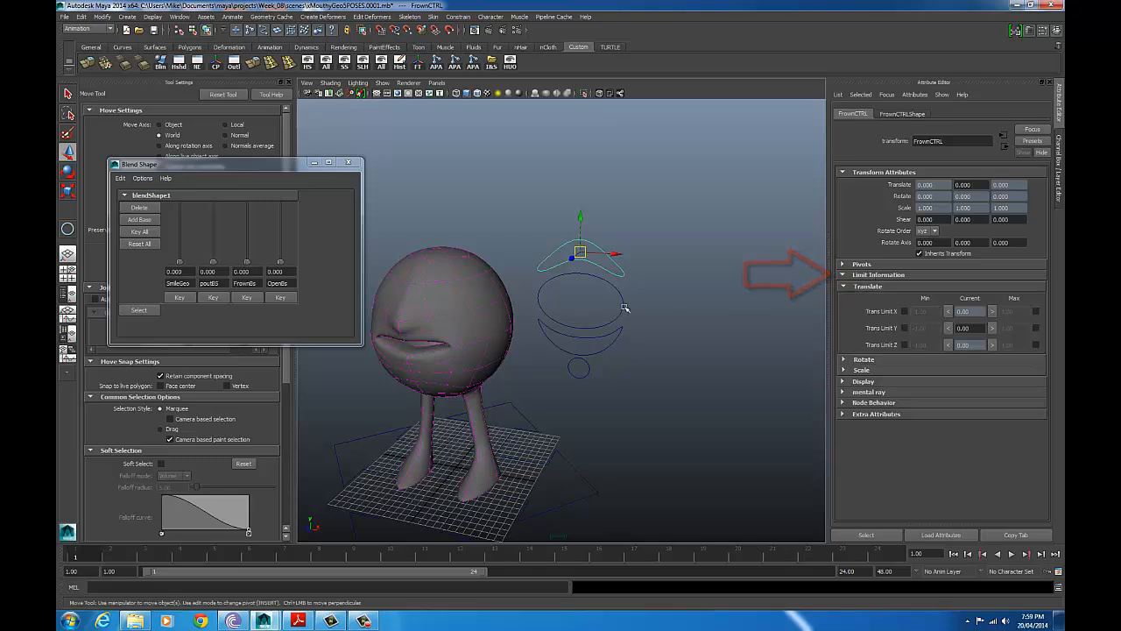
click(968, 328)
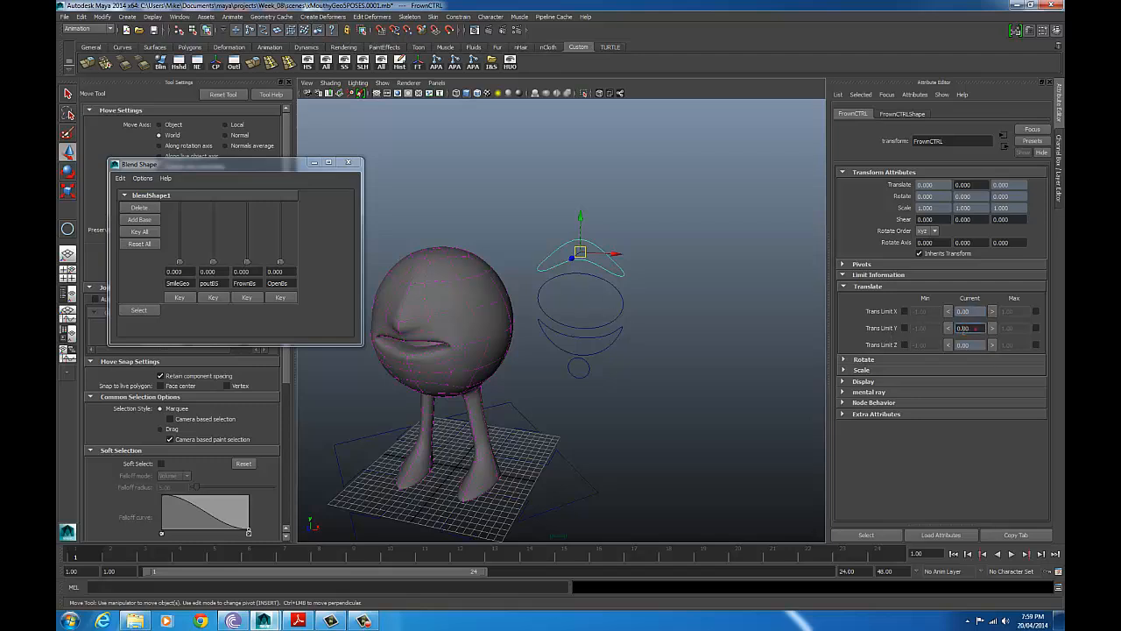
key(Return)
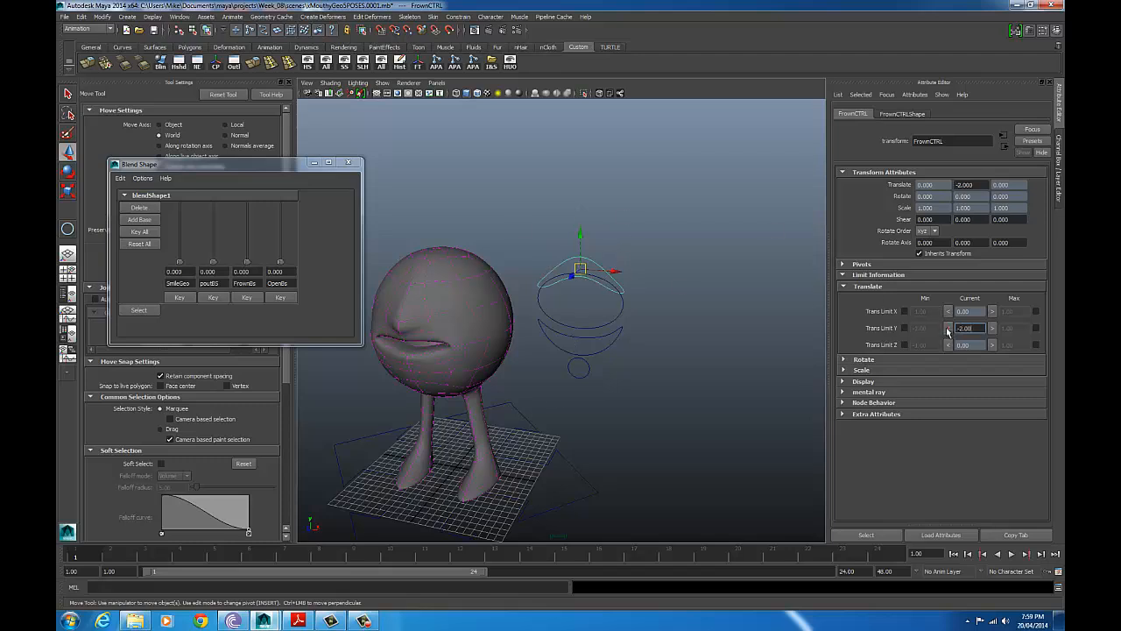
click(904, 329)
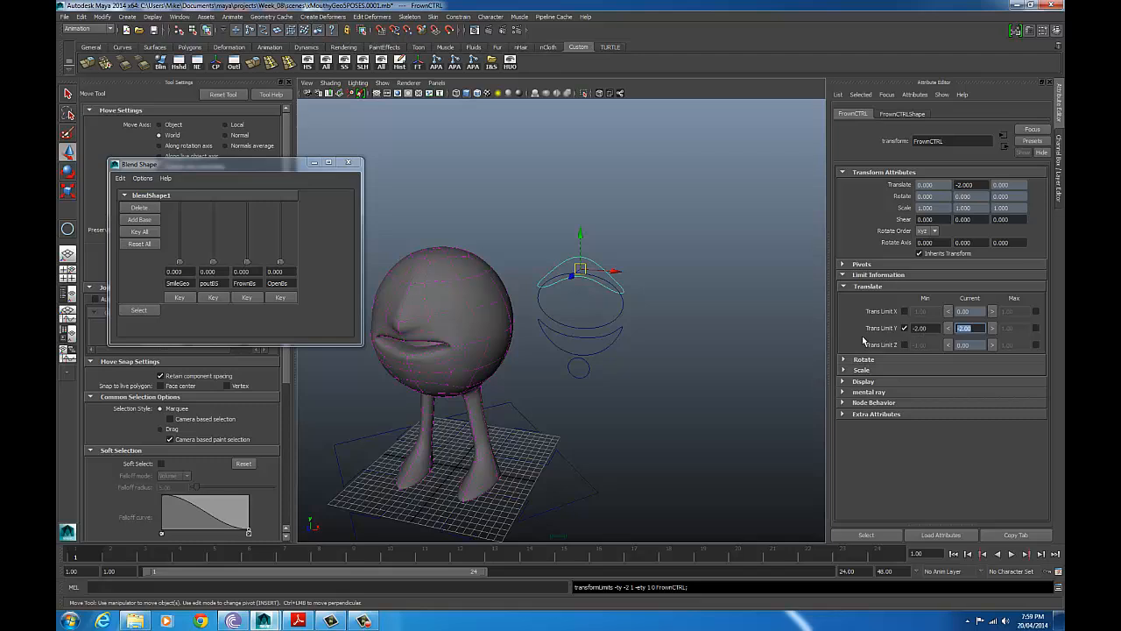
Step: Enable FrownCTRL's maximum Y translate limit at 2.00 by setting Translate Y to 2, and return Translate Y to 0
text(2.00)
key(Return)
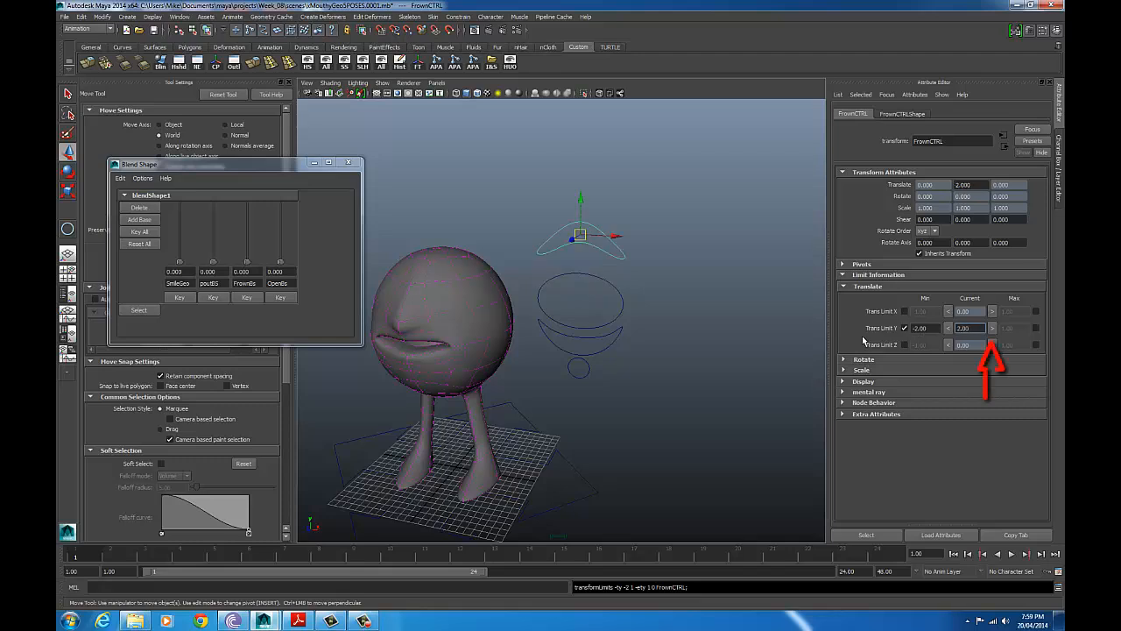
click(1037, 329)
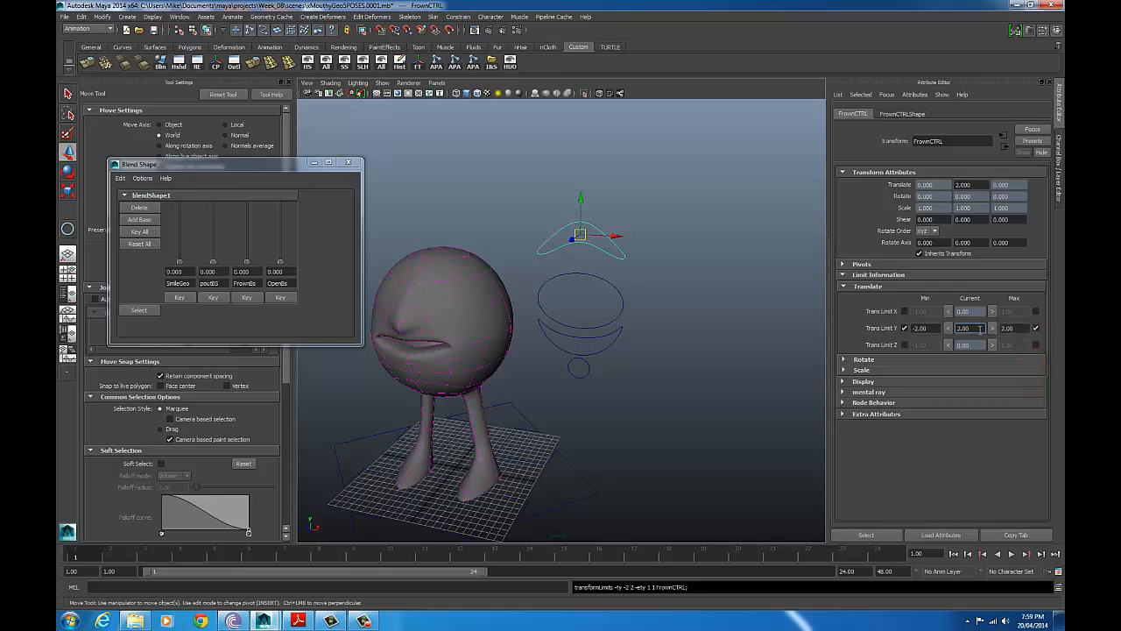
key(Return)
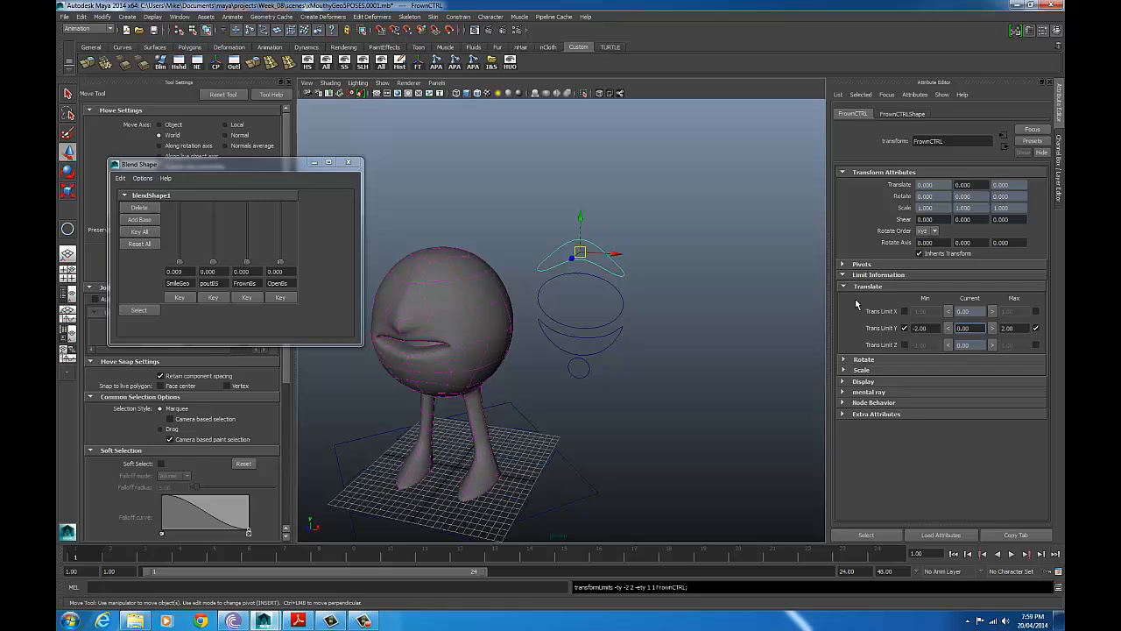
Step: Try moving the OpenCTRL curve sideways along X and undo the move
click(617, 288)
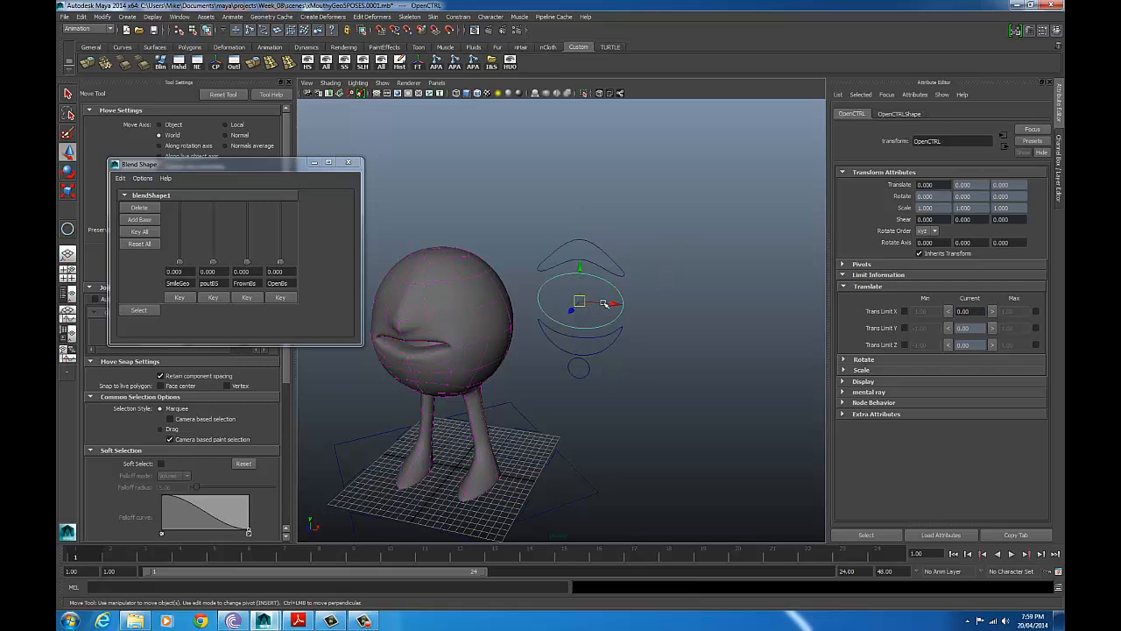
drag(611, 304, 664, 310)
key(ctrl+z)
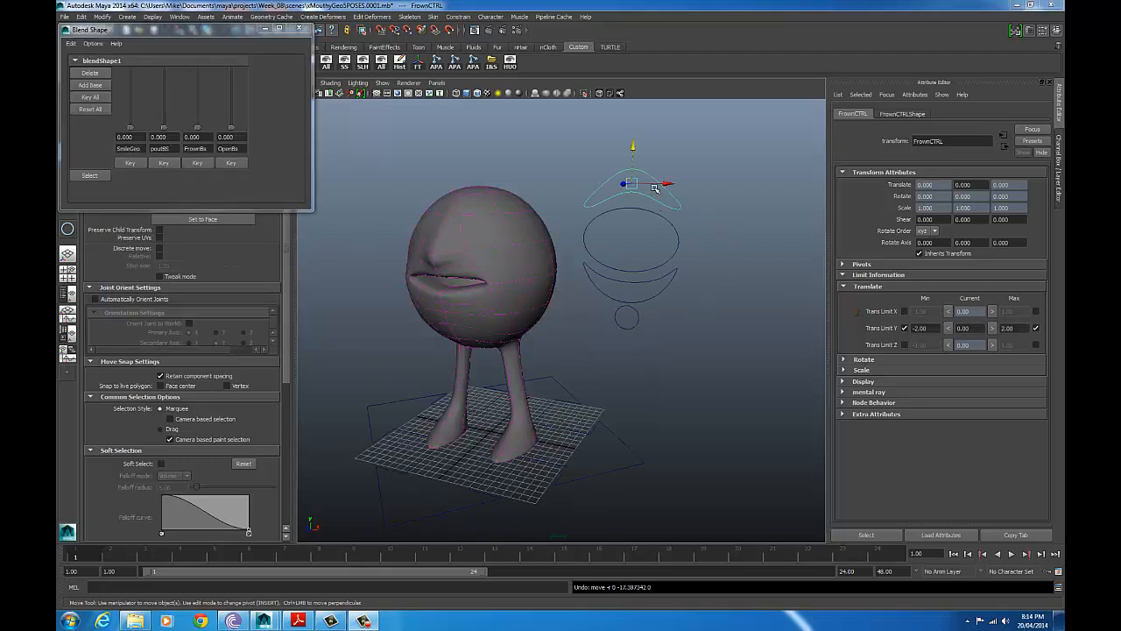
Step: Test OpenCTRL's X limits and FrownCTRL's Y limits by moving each curve, undoing the moves
click(669, 220)
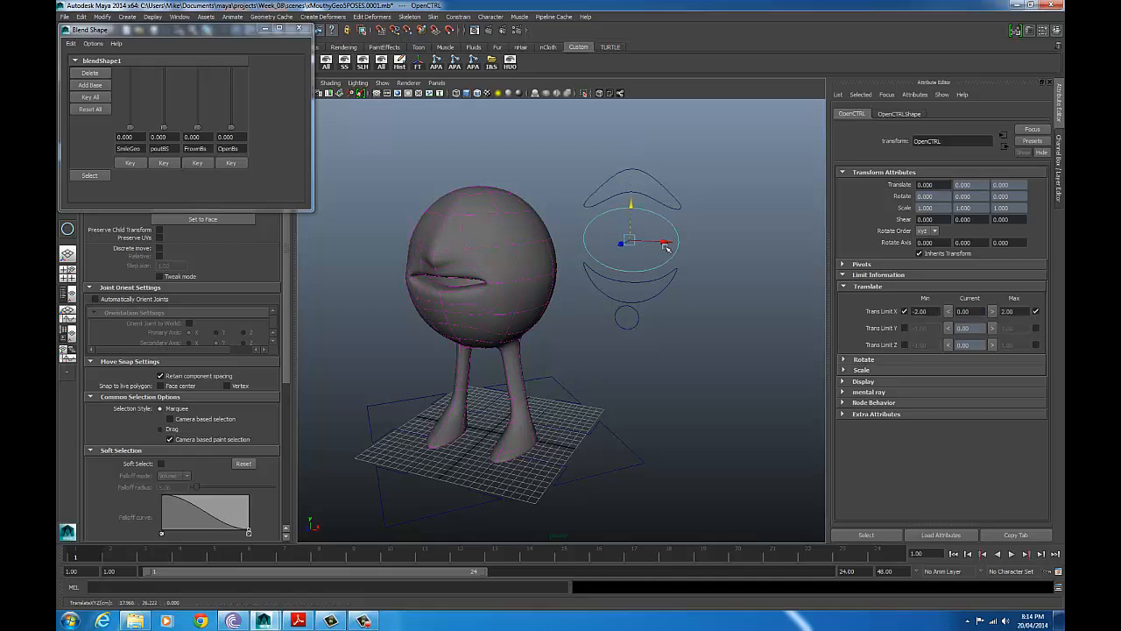
drag(666, 241, 745, 251)
key(ctrl+z)
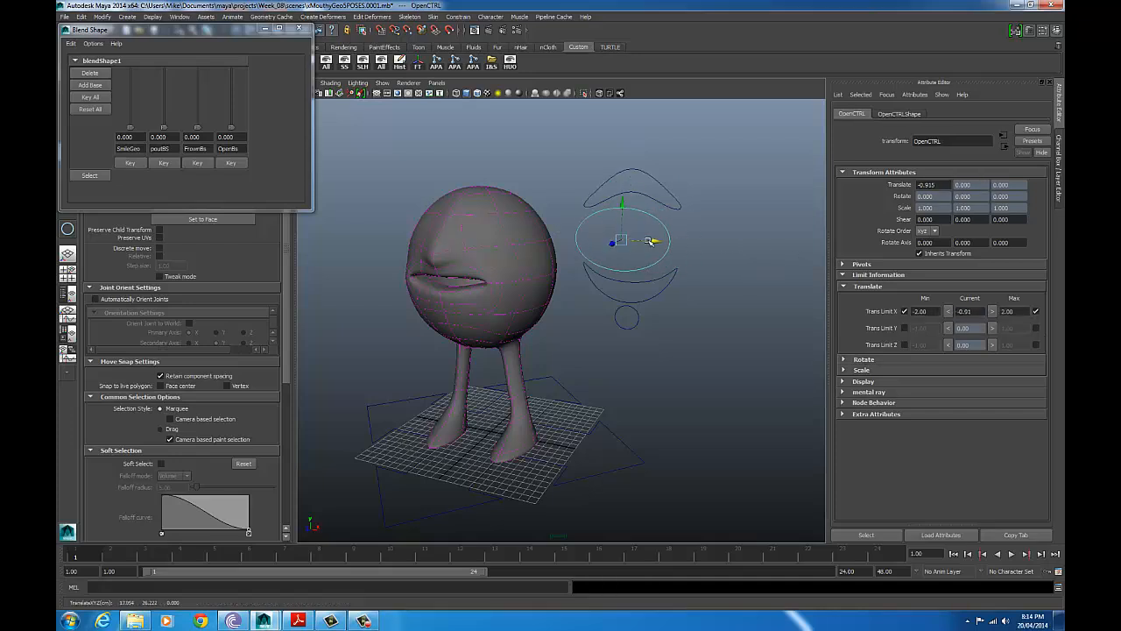
click(661, 203)
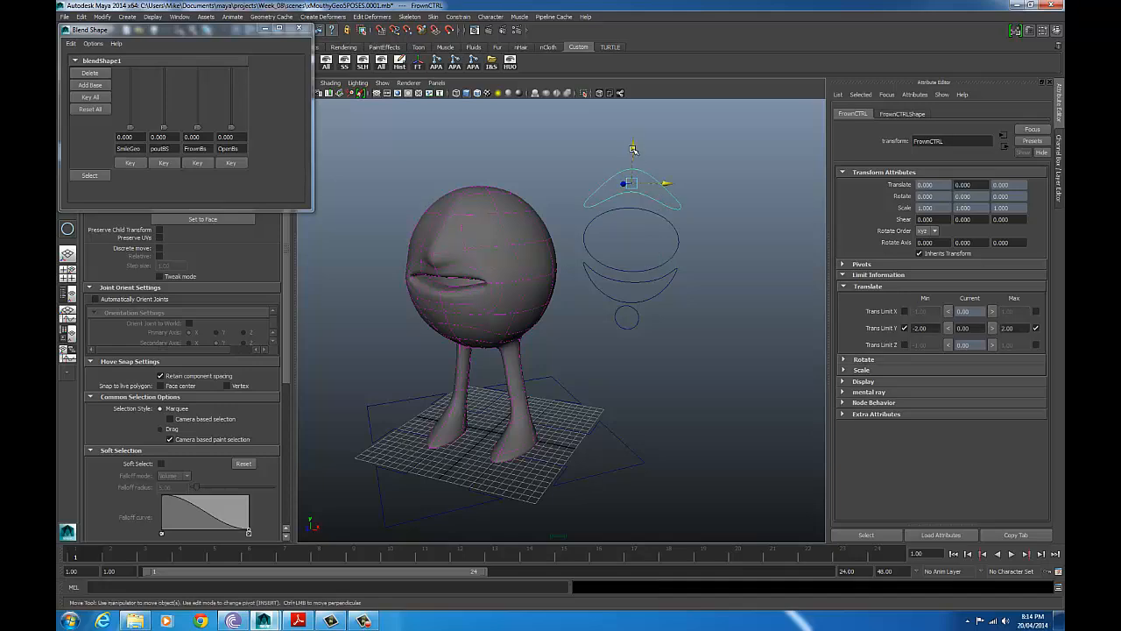
key(ctrl+z)
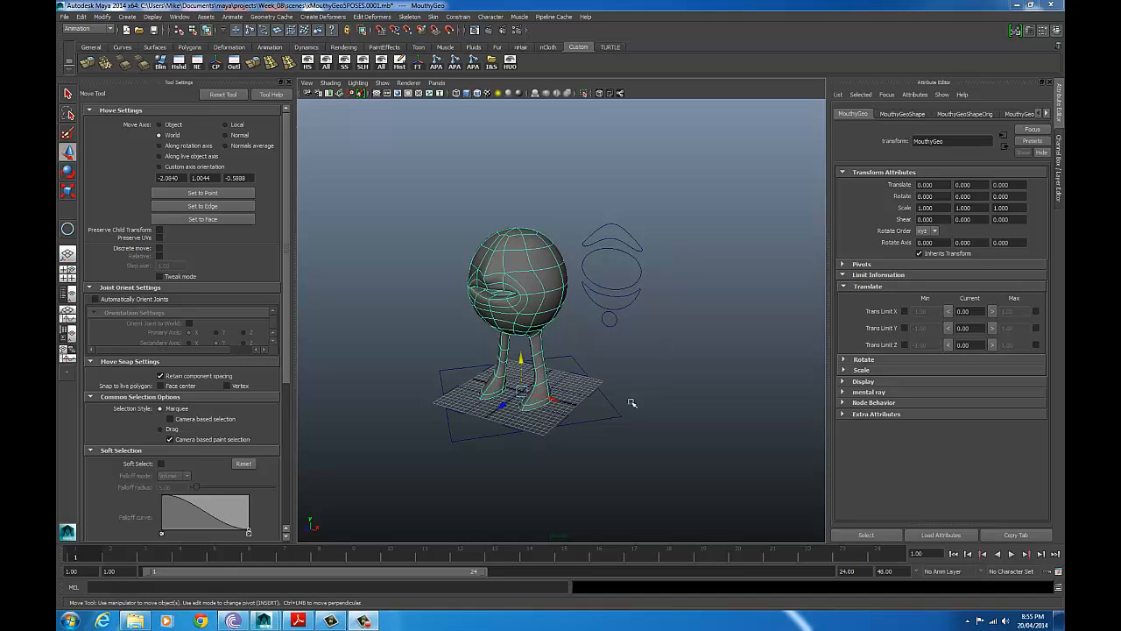
Step: Select MasterCTRL, OpenCTRL and FrownCTRL in turn, and try moving FrownCTRL along Y, undoing the move
click(616, 411)
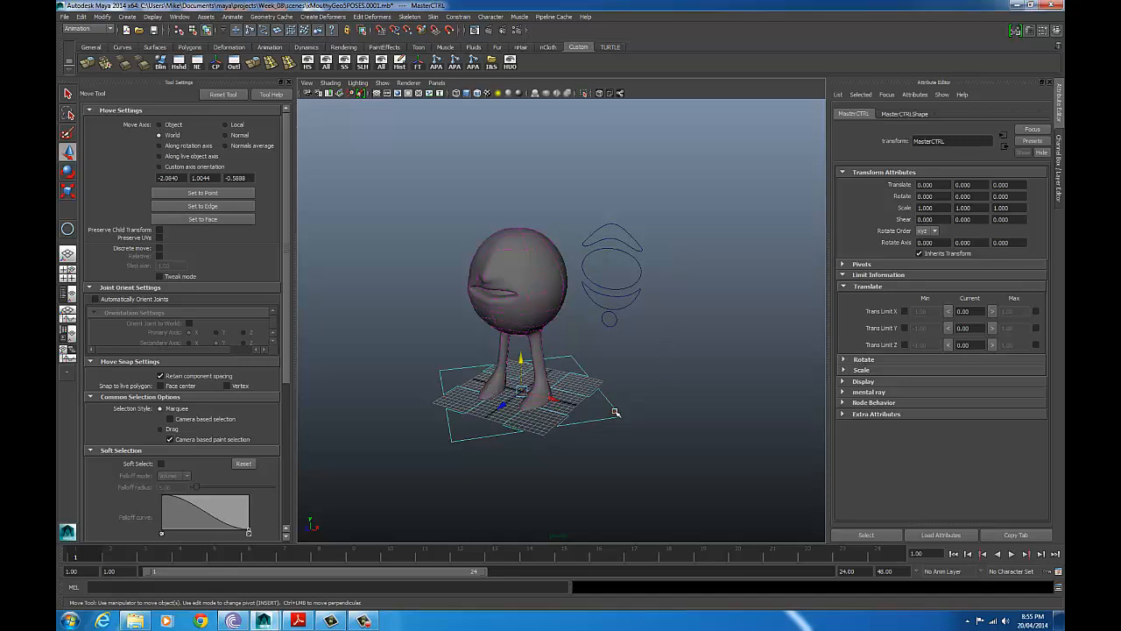
click(636, 263)
click(633, 255)
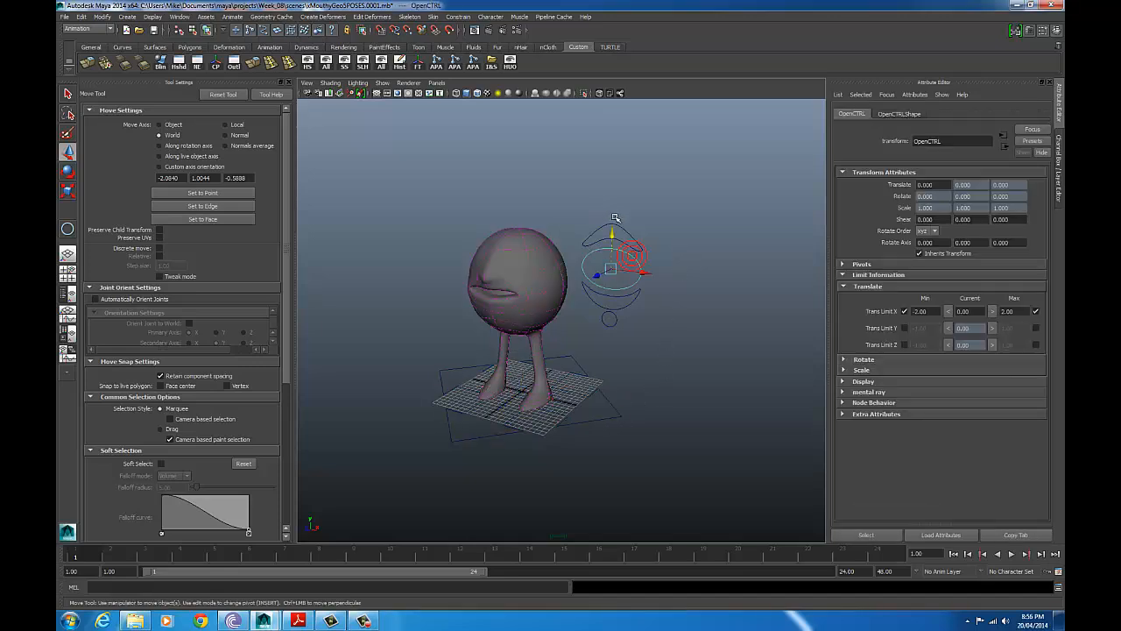
click(633, 235)
click(636, 242)
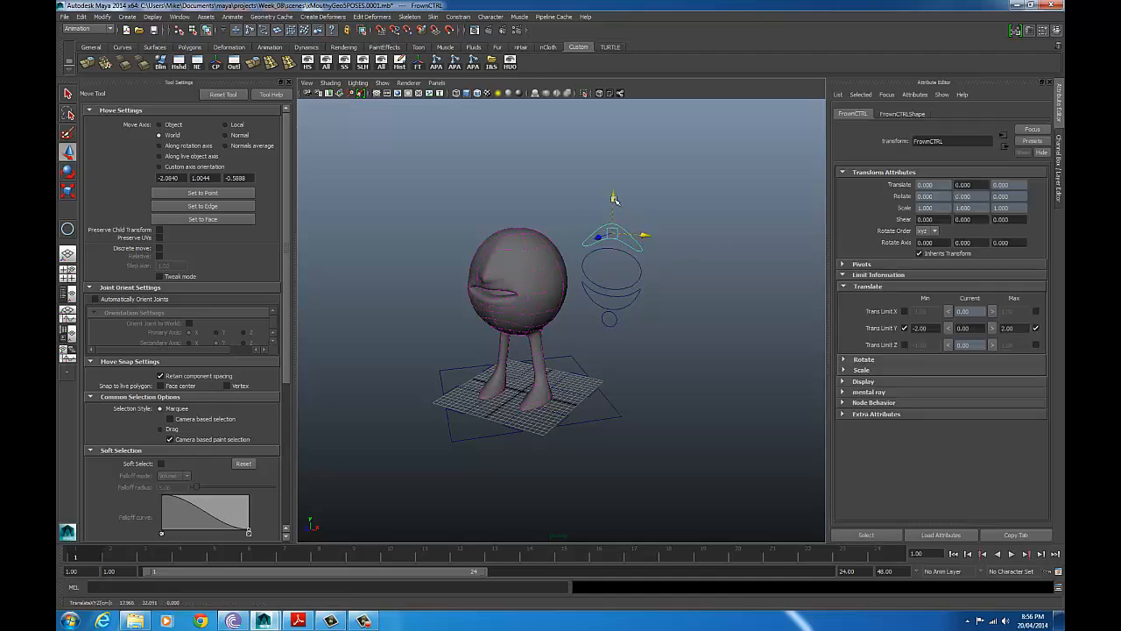
drag(614, 201, 595, 219)
key(ctrl+z)
Step: Clear the selection, open the Blend Shape editor and place its window in the lower area beside the model
alt+drag(627, 303, 566, 322)
alt+right_drag(566, 322, 648, 333)
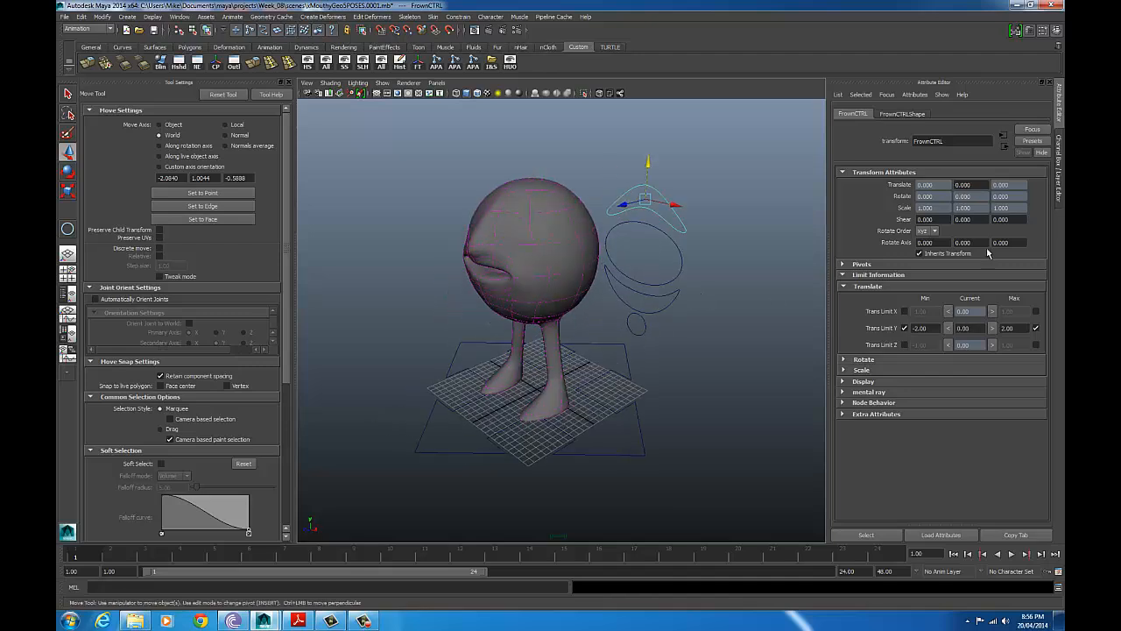
click(445, 226)
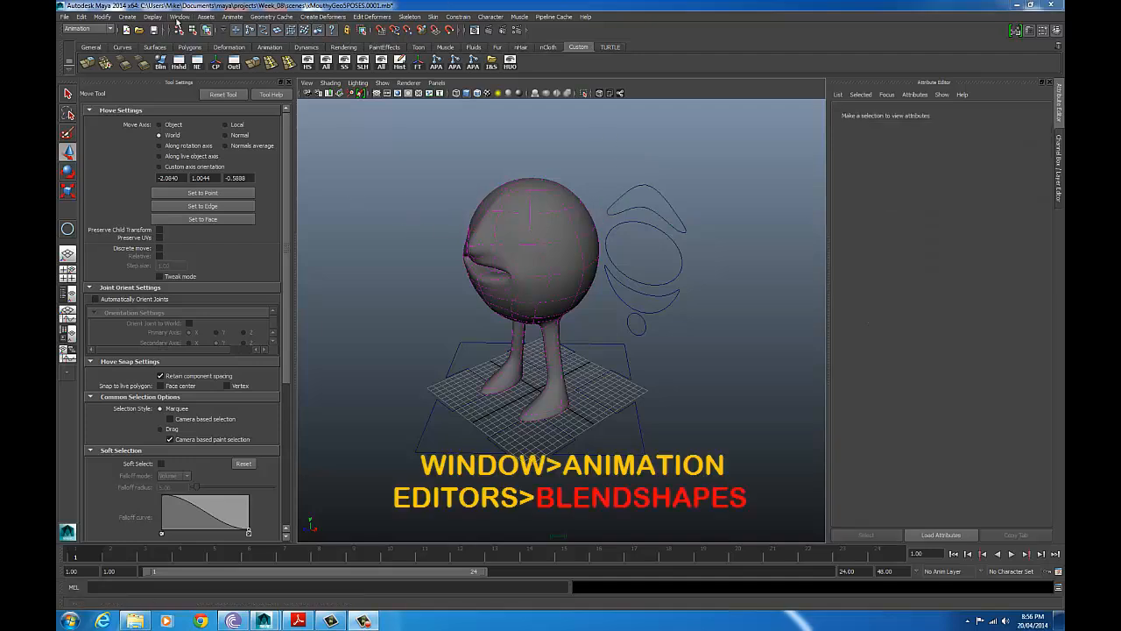
click(178, 17)
mouse_move(257, 55)
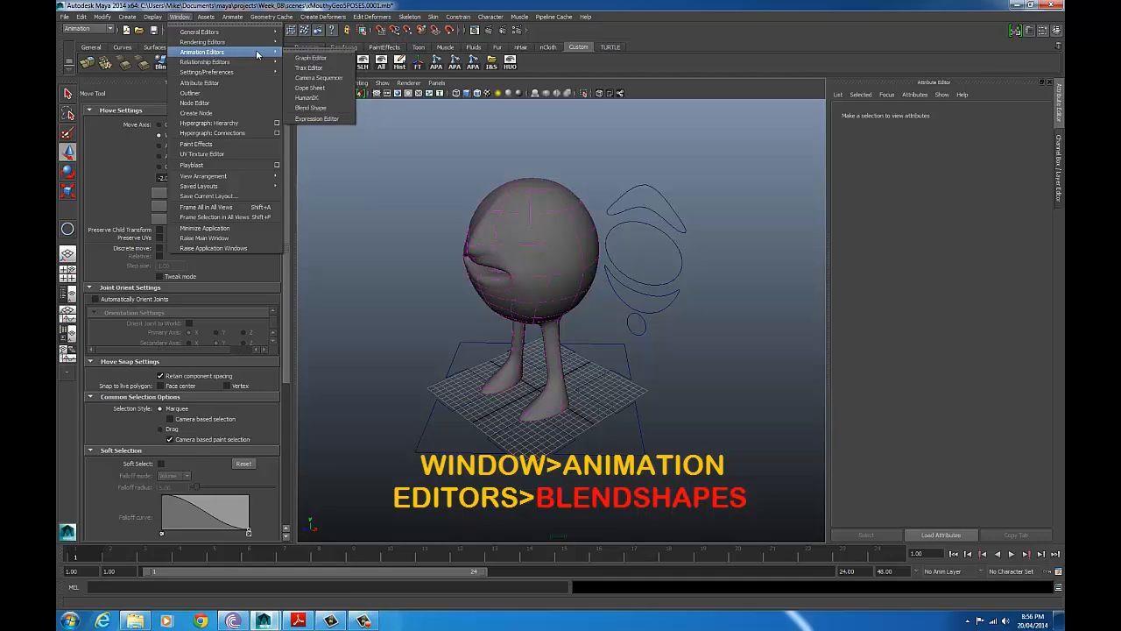
click(311, 108)
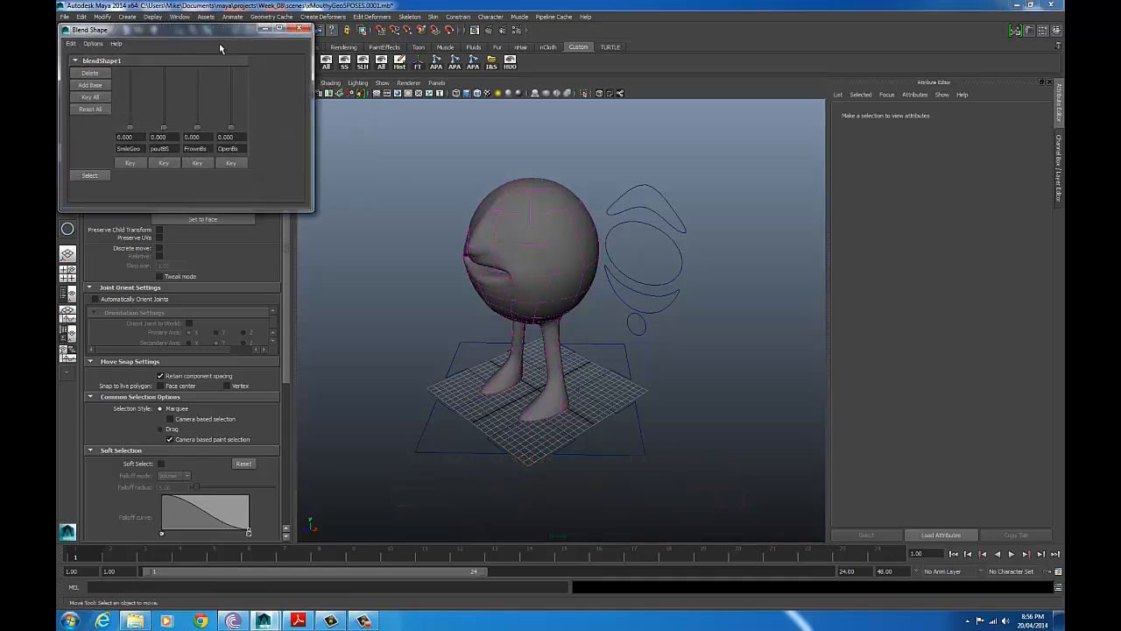
drag(219, 43, 247, 317)
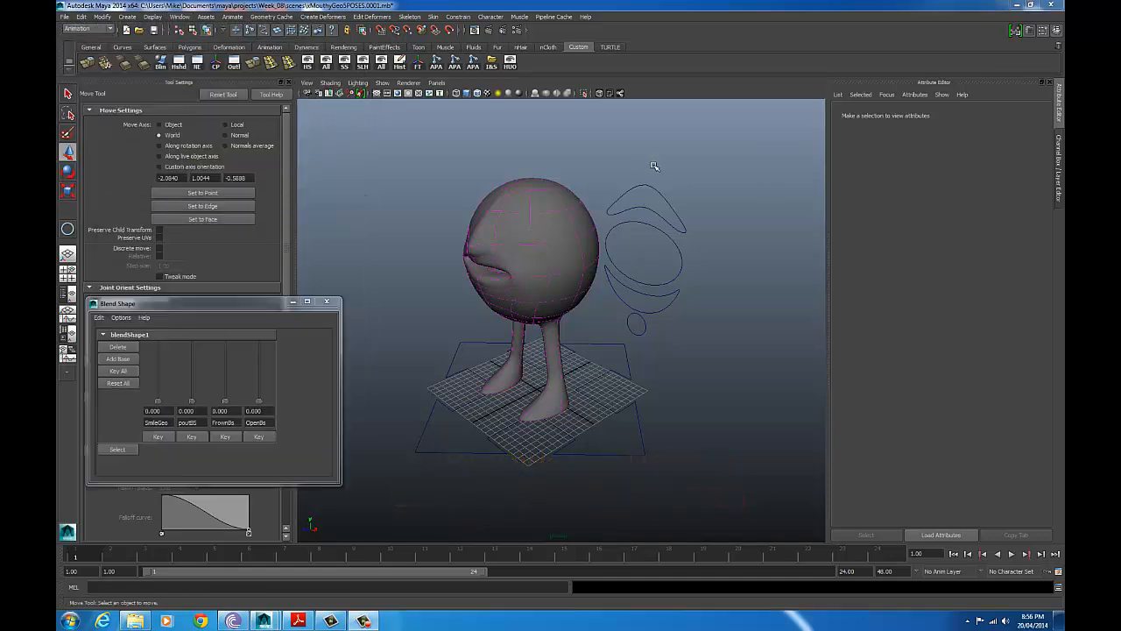
Step: Open the Set Driven Key window and arrange it above the Blend Shape editor so both are accessible
click(233, 16)
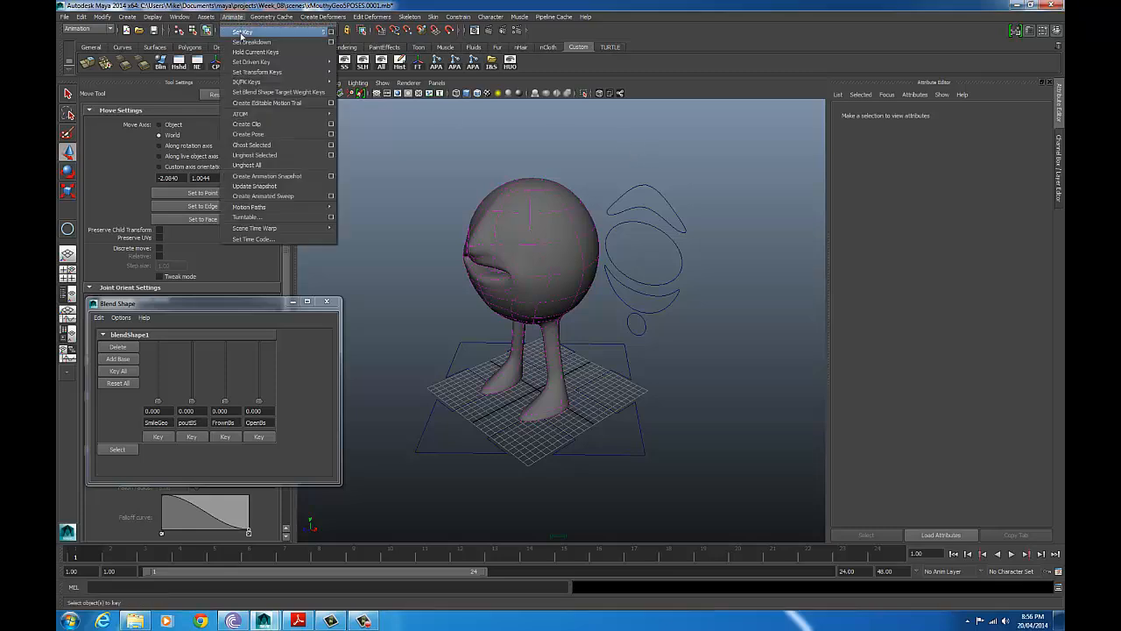
mouse_move(254, 63)
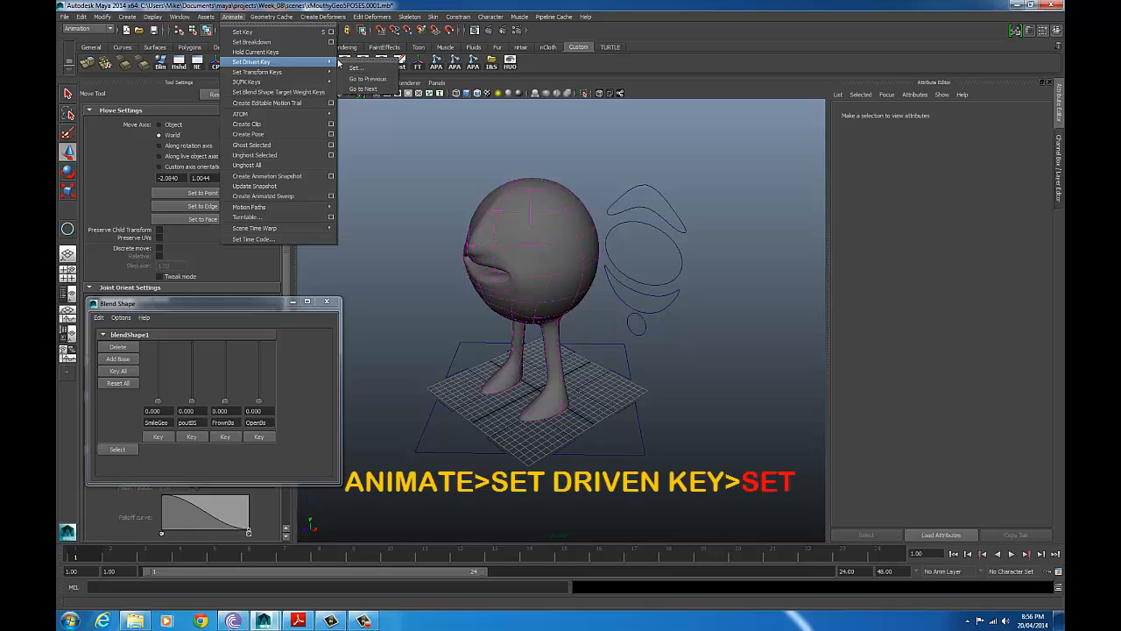
click(366, 63)
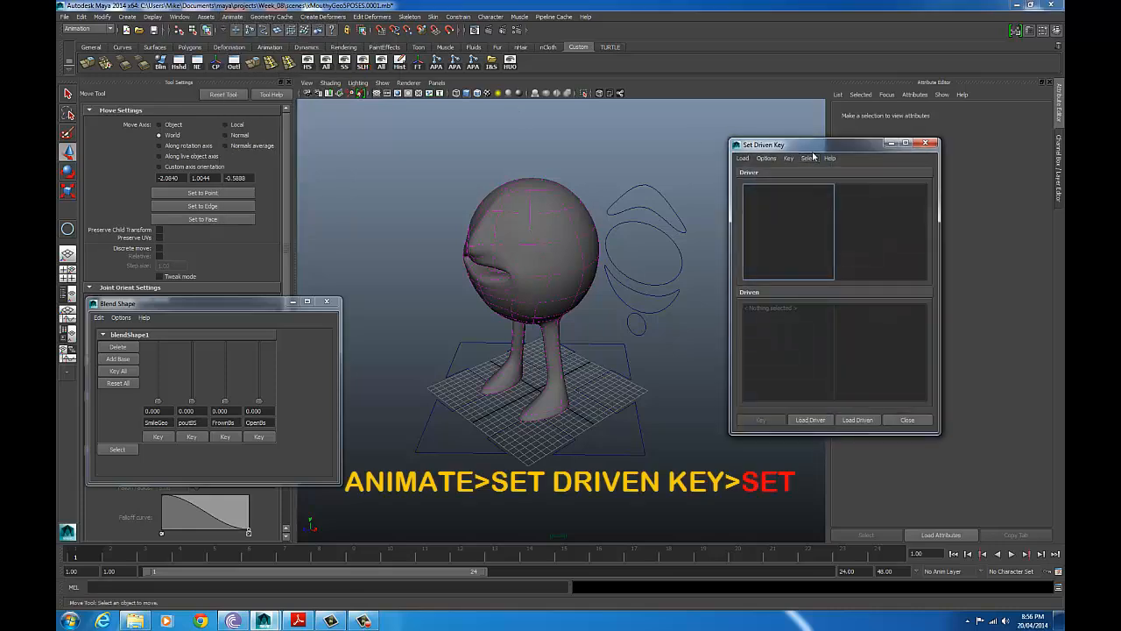
drag(800, 145, 180, 16)
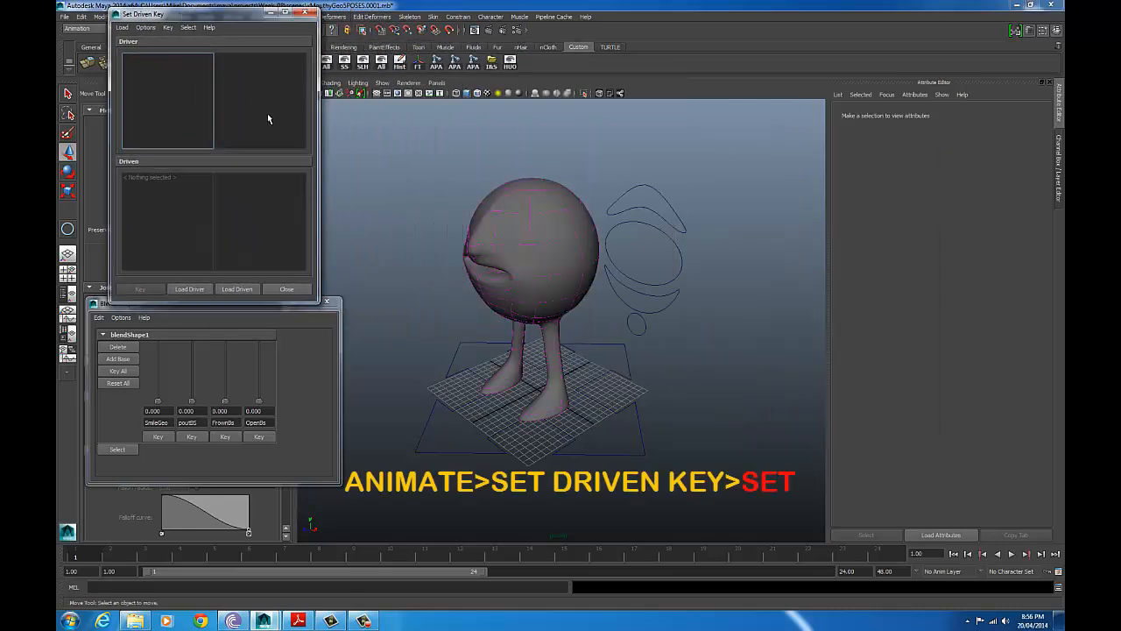
click(286, 324)
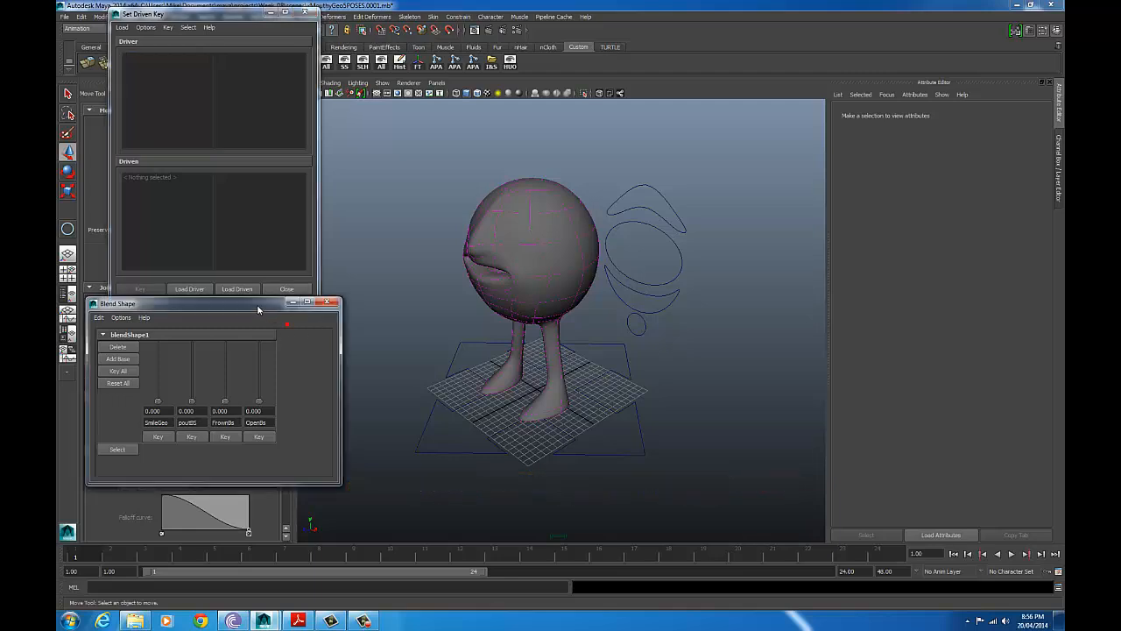
drag(257, 304, 276, 318)
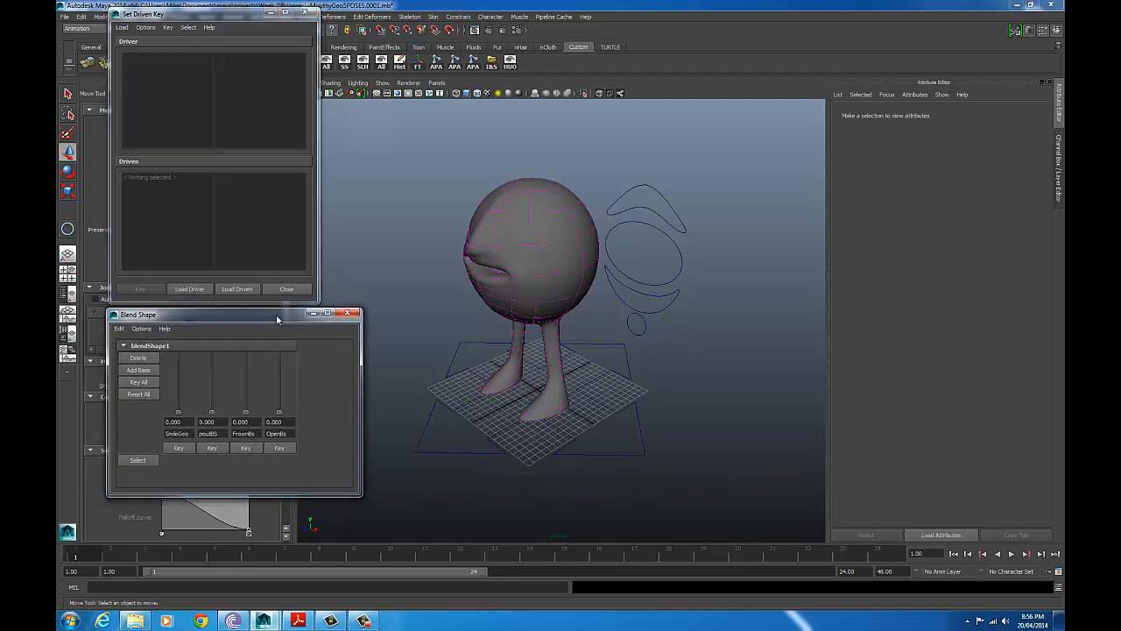
alt+drag(609, 284, 656, 275)
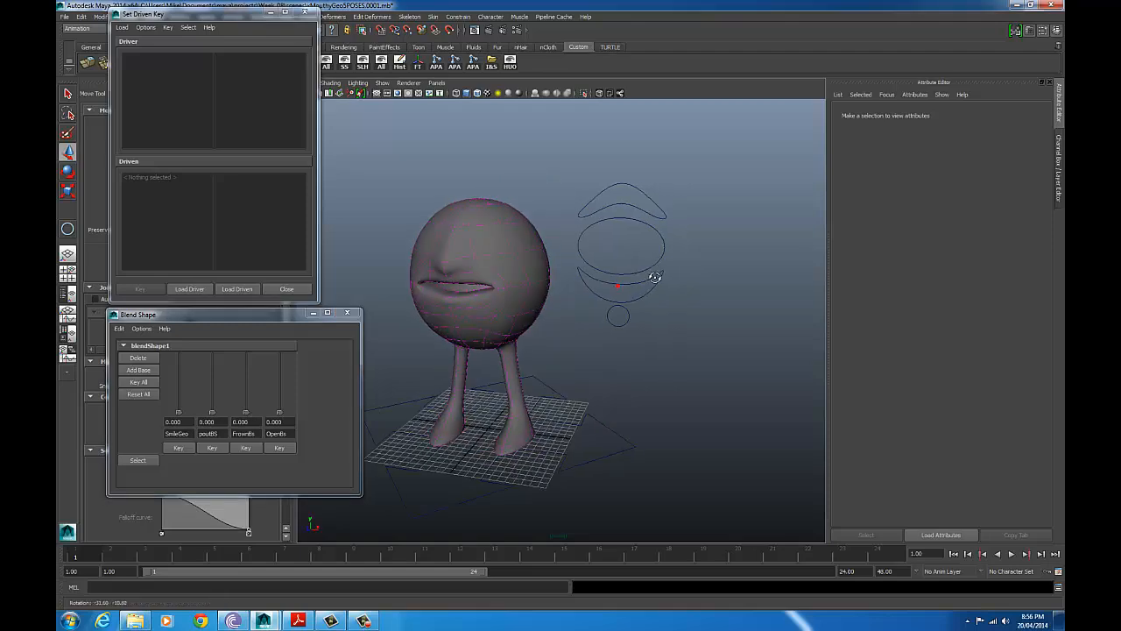
drag(709, 375, 645, 184)
click(608, 155)
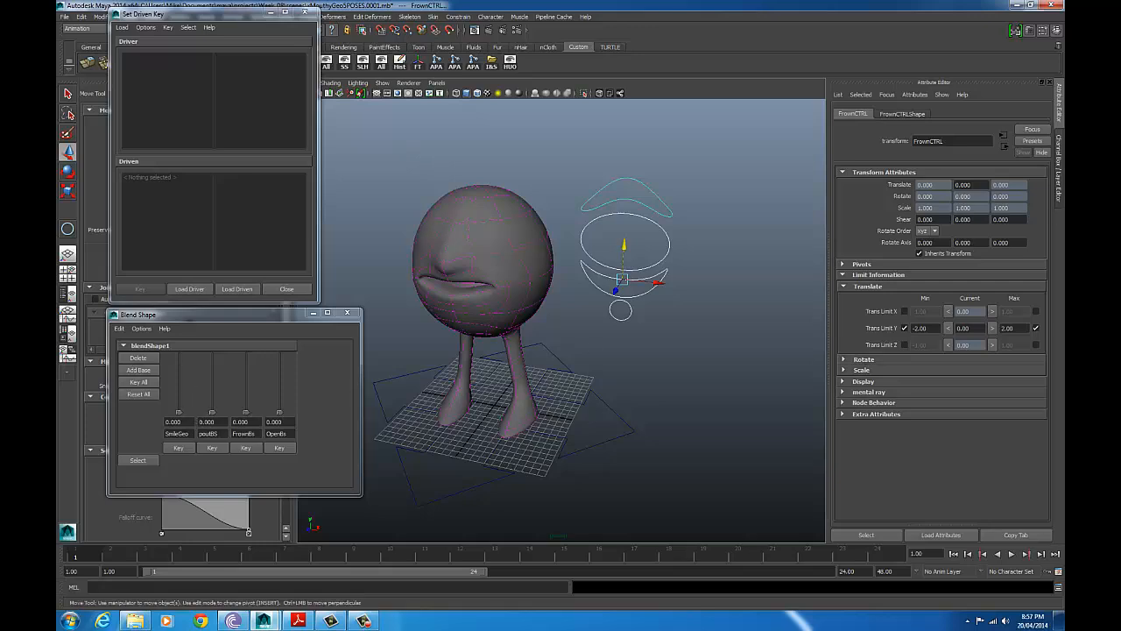
click(614, 228)
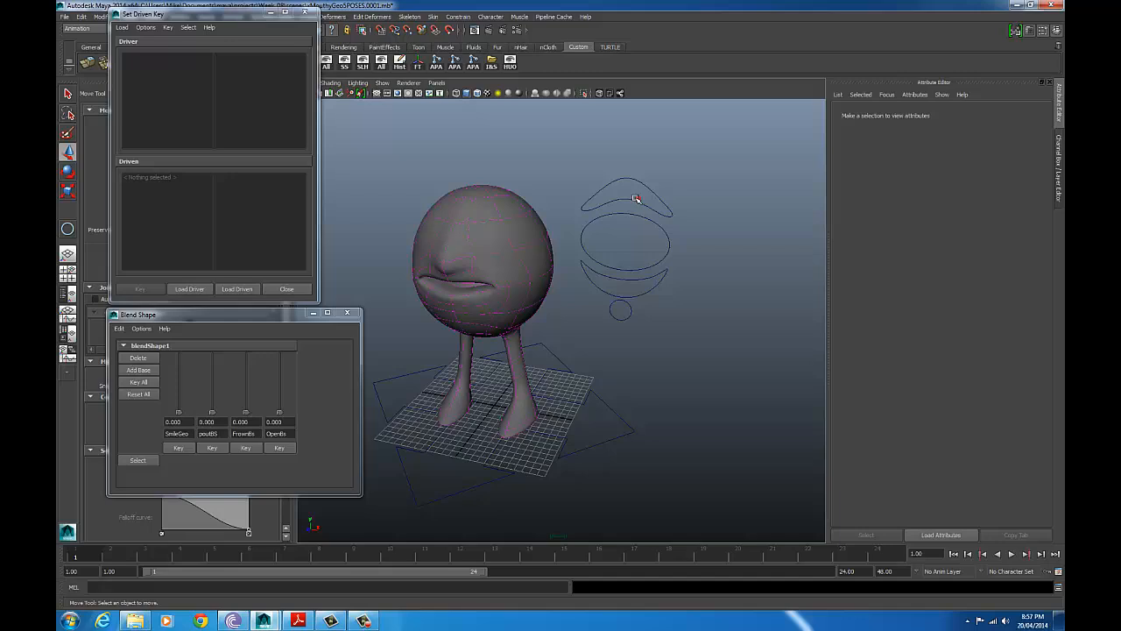
Step: Load the FrownCTRL curve as the driver and choose Translate Y as its driving attribute
click(635, 199)
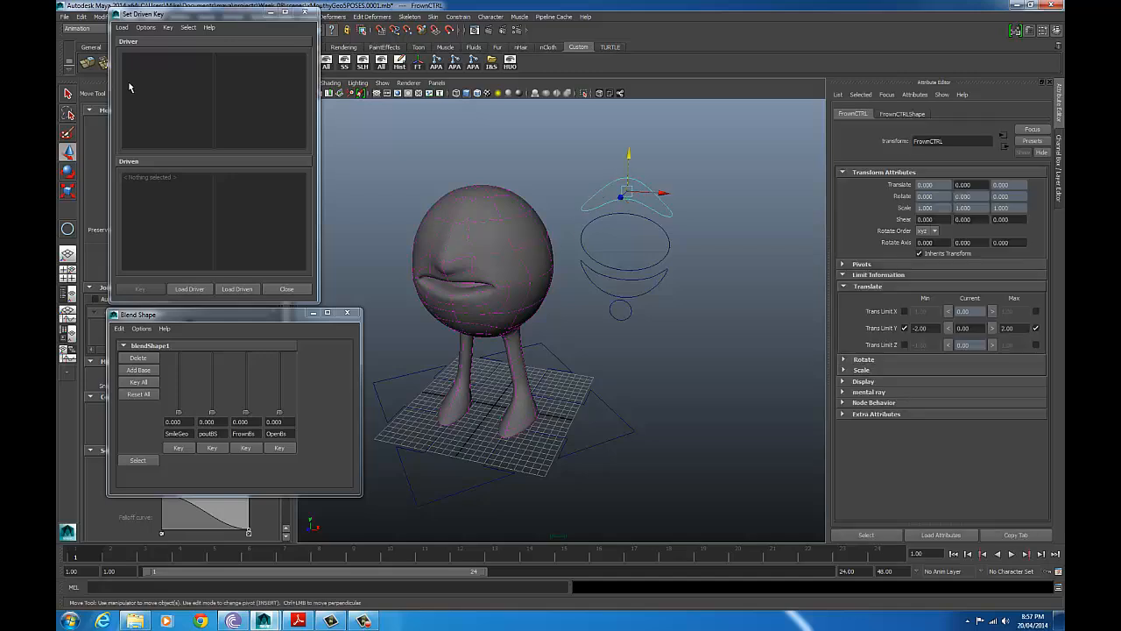
mouse_move(155, 15)
mouse_down()
mouse_move(136, 15)
mouse_move(155, 15)
mouse_up()
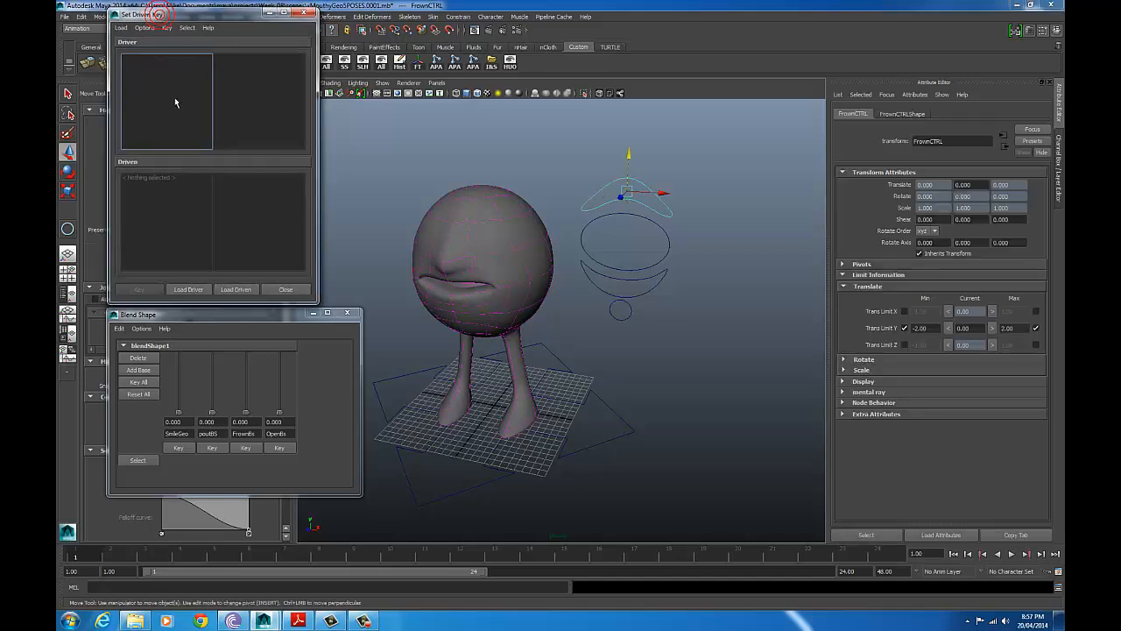
click(186, 289)
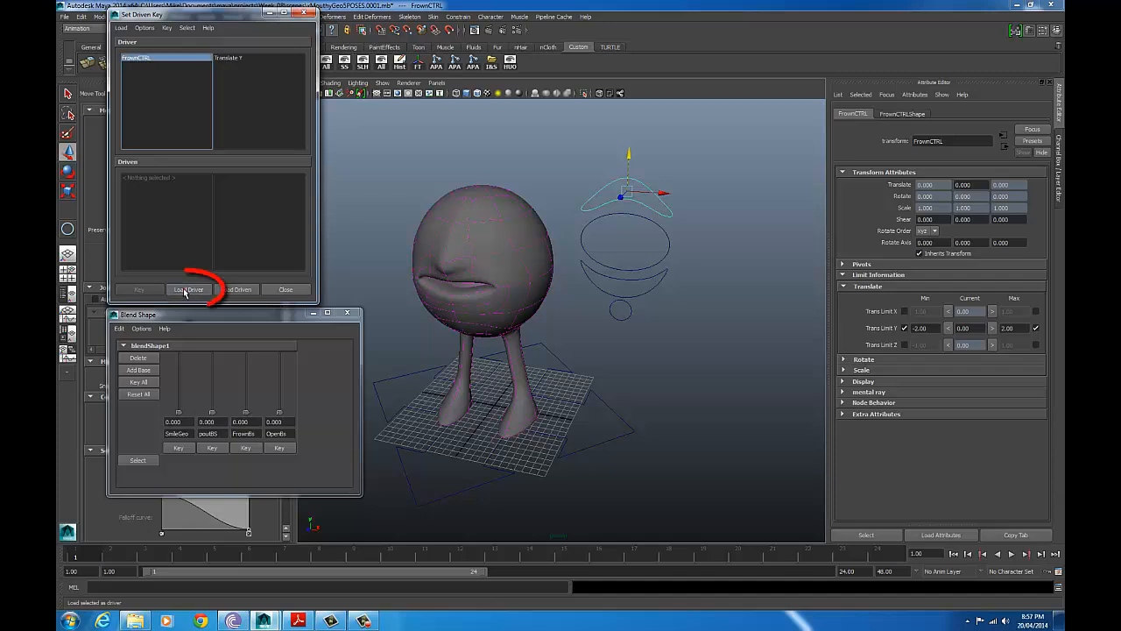
click(242, 59)
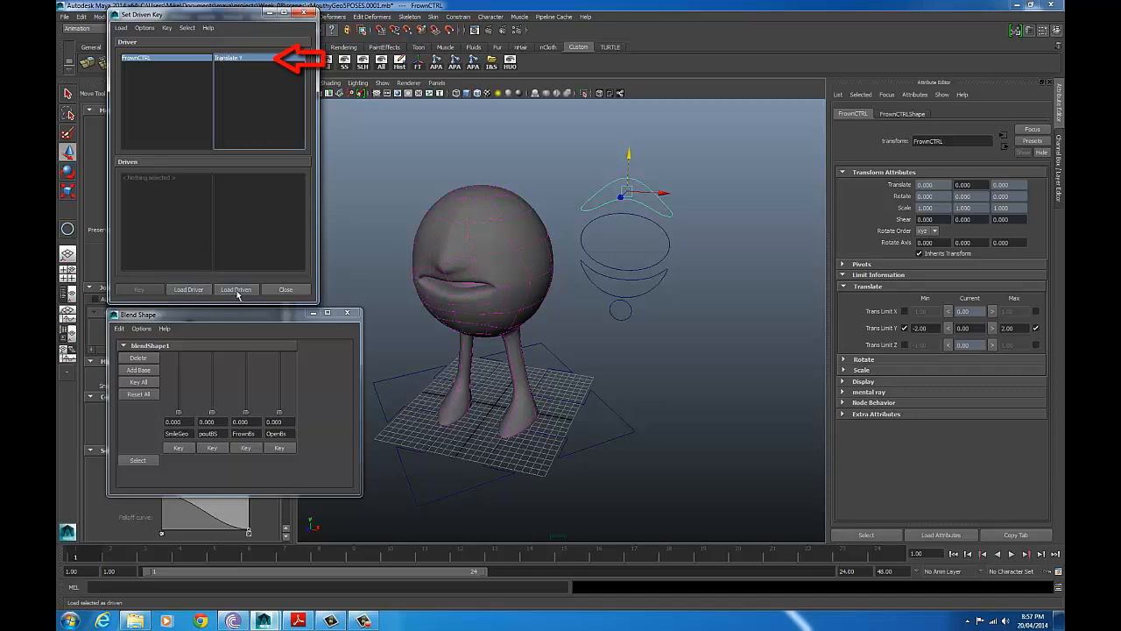
Step: Select the blendShape1 node, load it as the driven object and choose FrownBs as the driven attribute
click(138, 461)
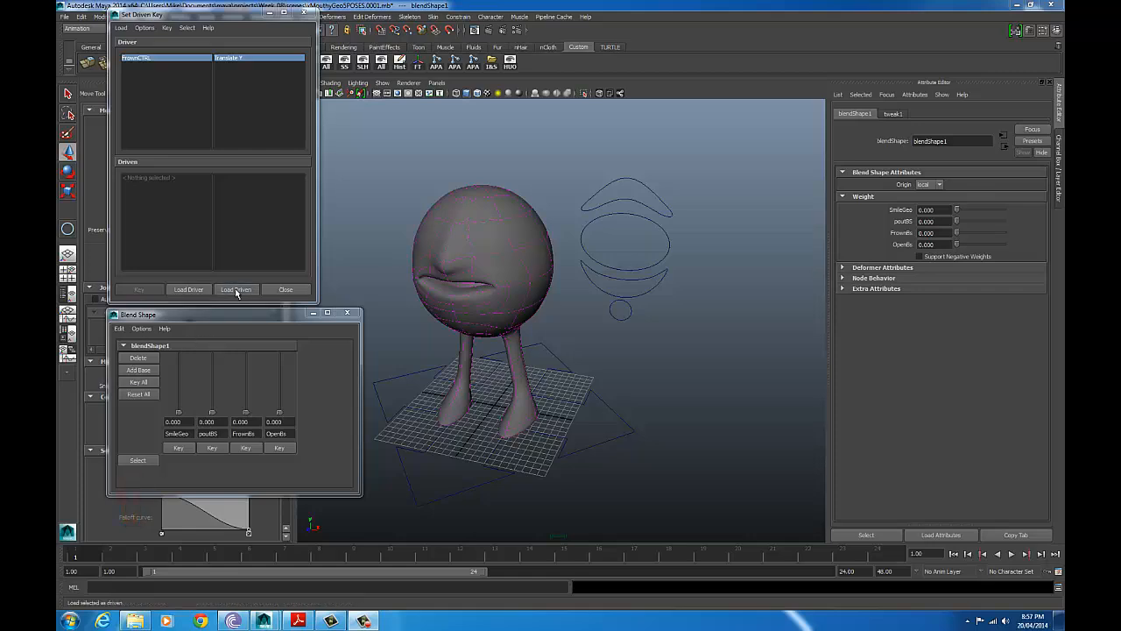
click(236, 290)
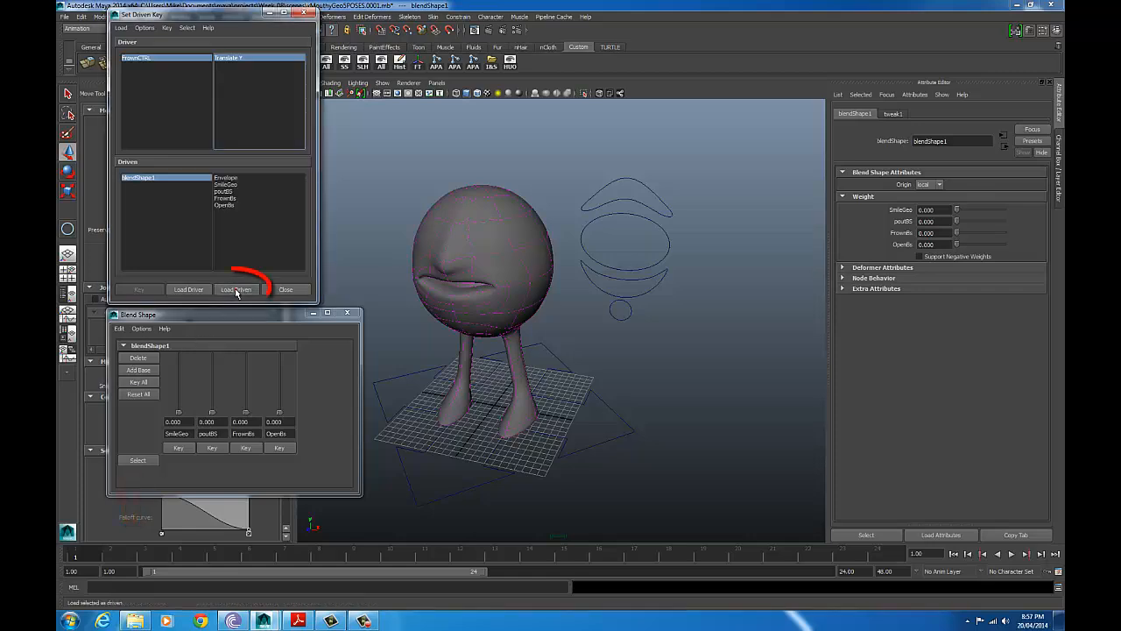
click(226, 199)
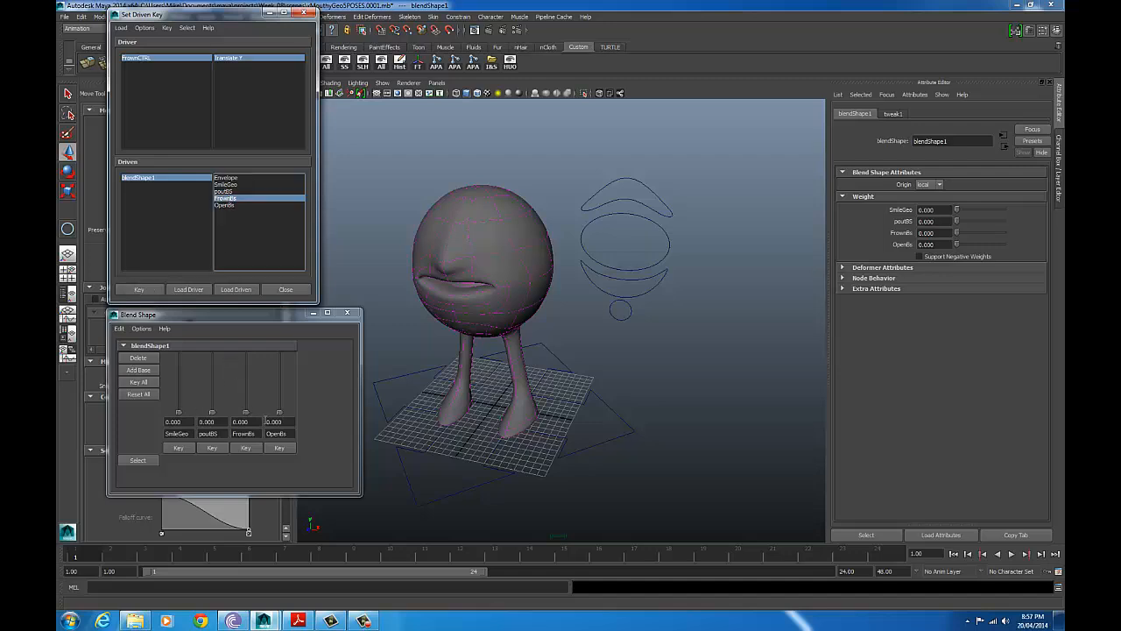
Step: Move FrownCTRL to Translate Y -2 and set a driven key with the FrownBs weight at 0
click(642, 203)
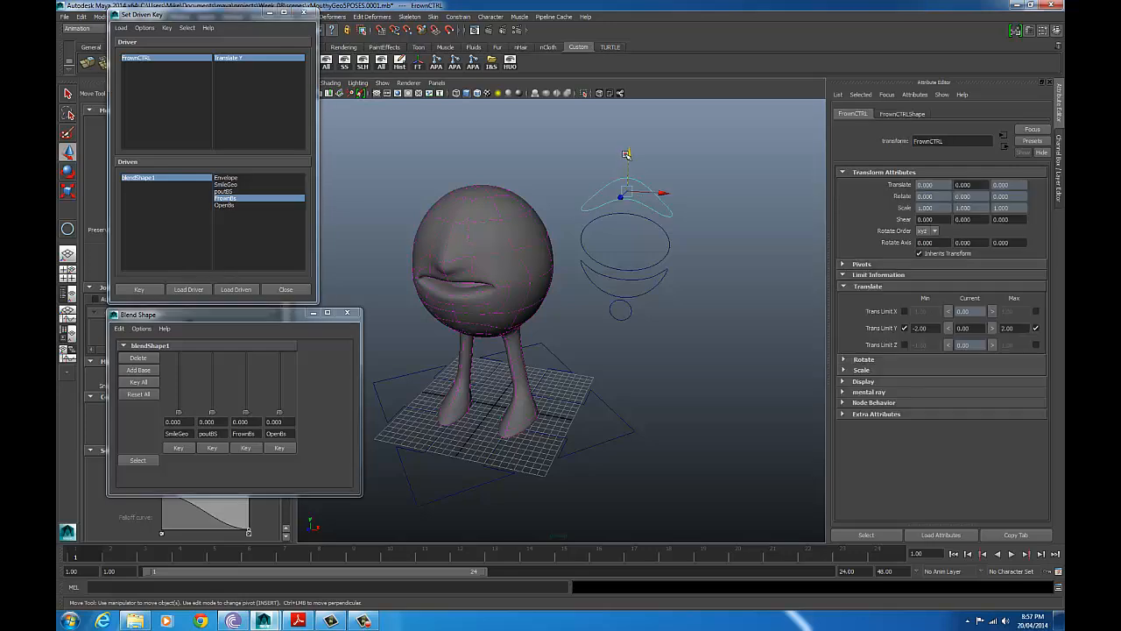
drag(627, 154, 633, 260)
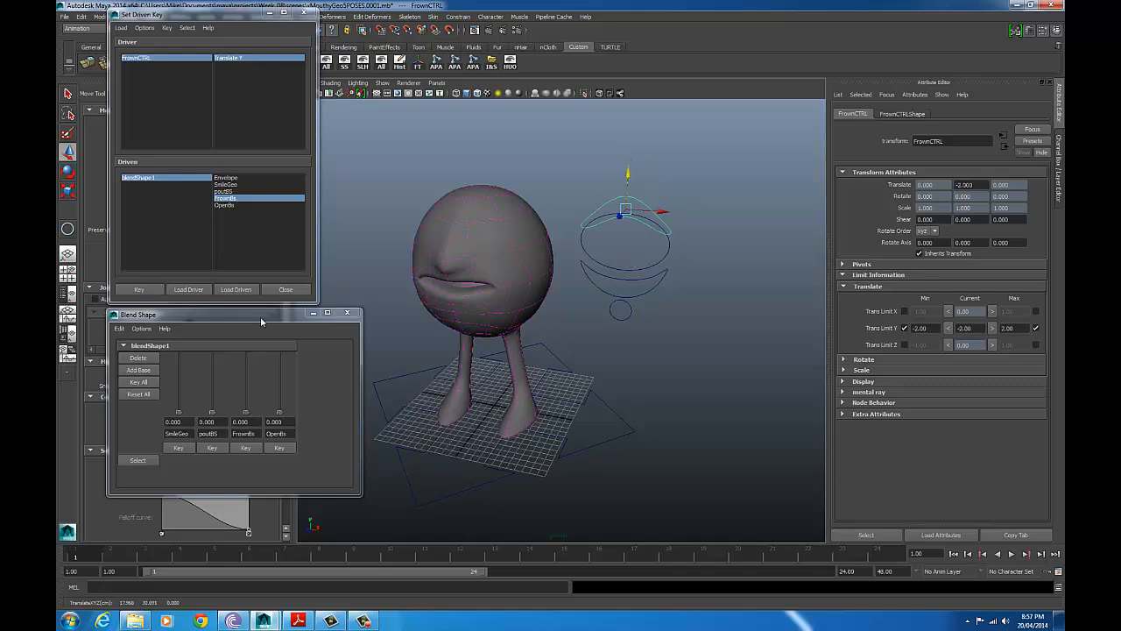
drag(260, 316, 307, 222)
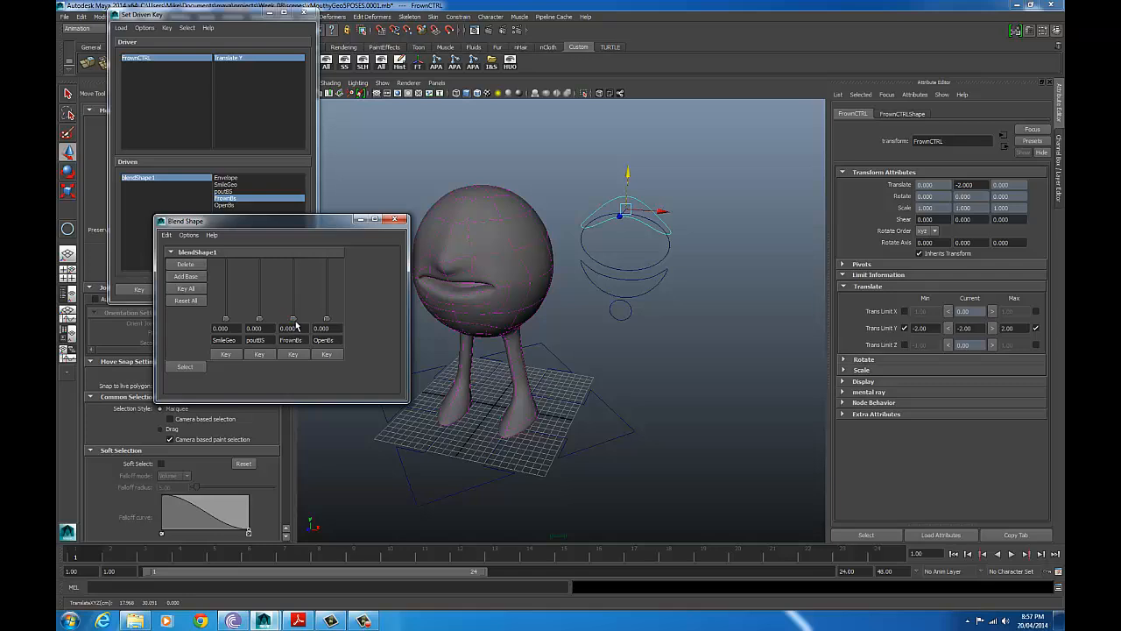
drag(293, 318, 292, 361)
drag(292, 225, 287, 355)
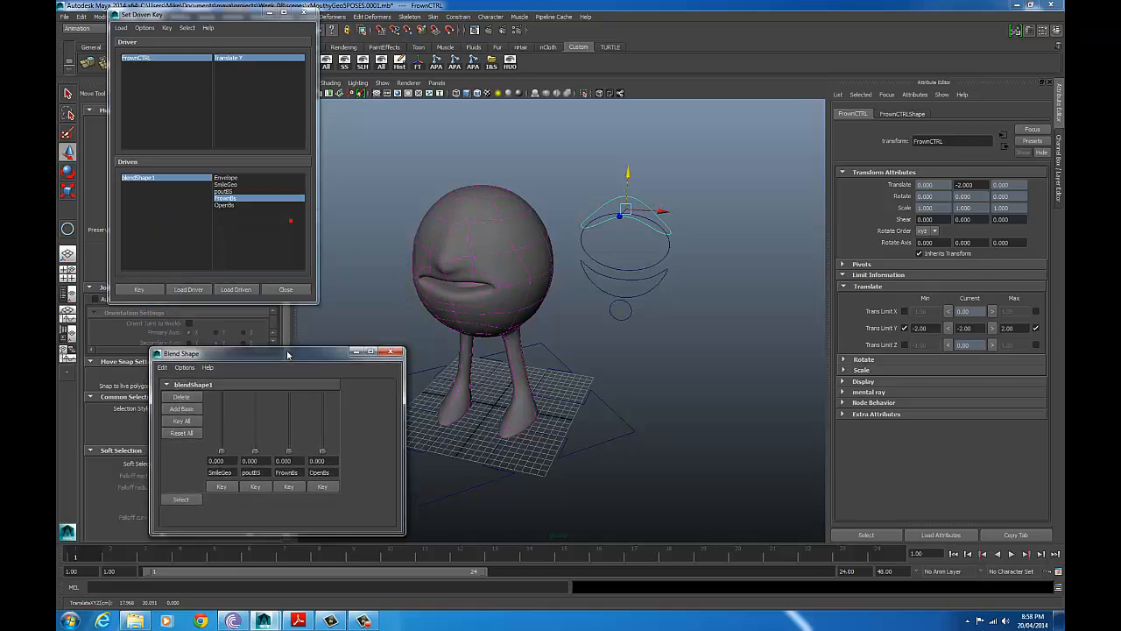
click(140, 290)
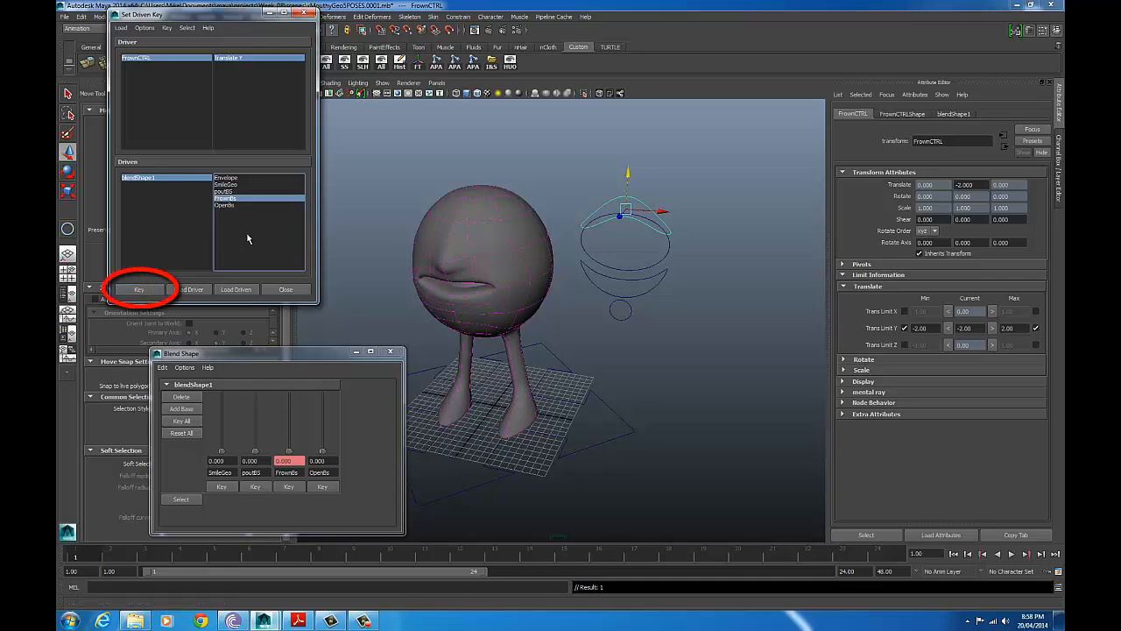
Step: Set a driven key with FrownCTRL at Translate Y 2 and FrownBs at 1, and return the control to -2
drag(305, 353, 287, 271)
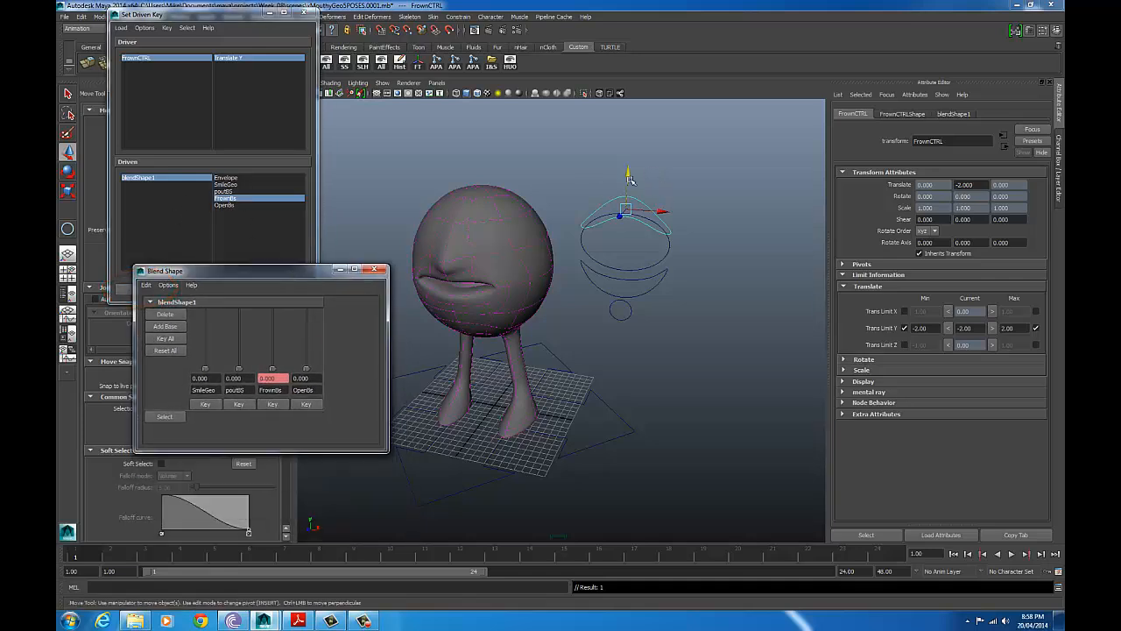
drag(627, 173, 625, 101)
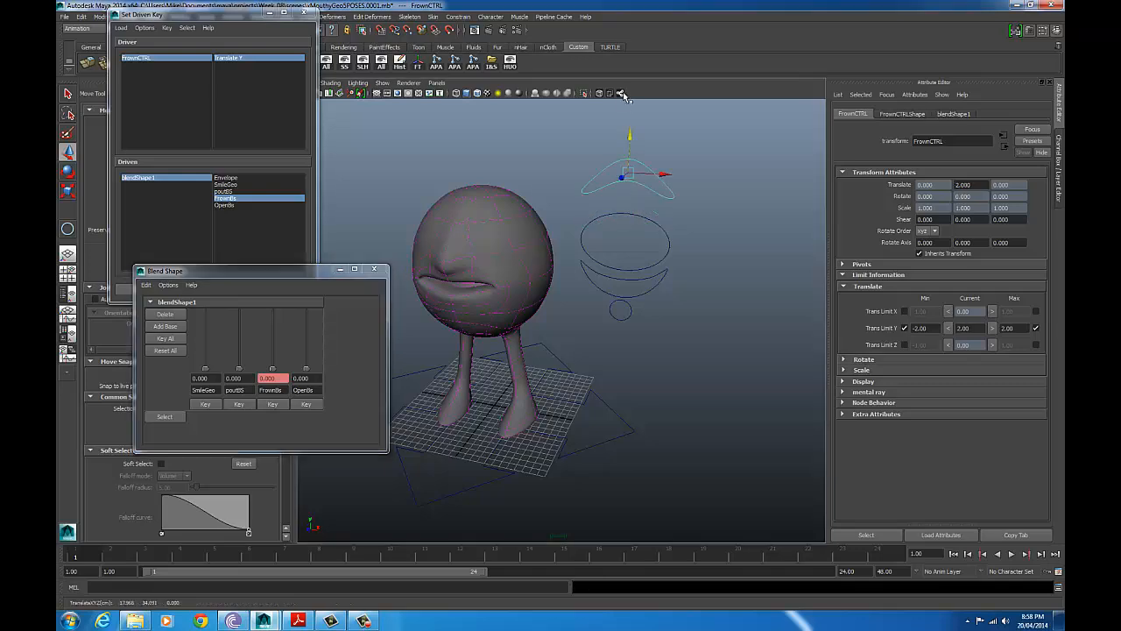
drag(273, 370, 280, 296)
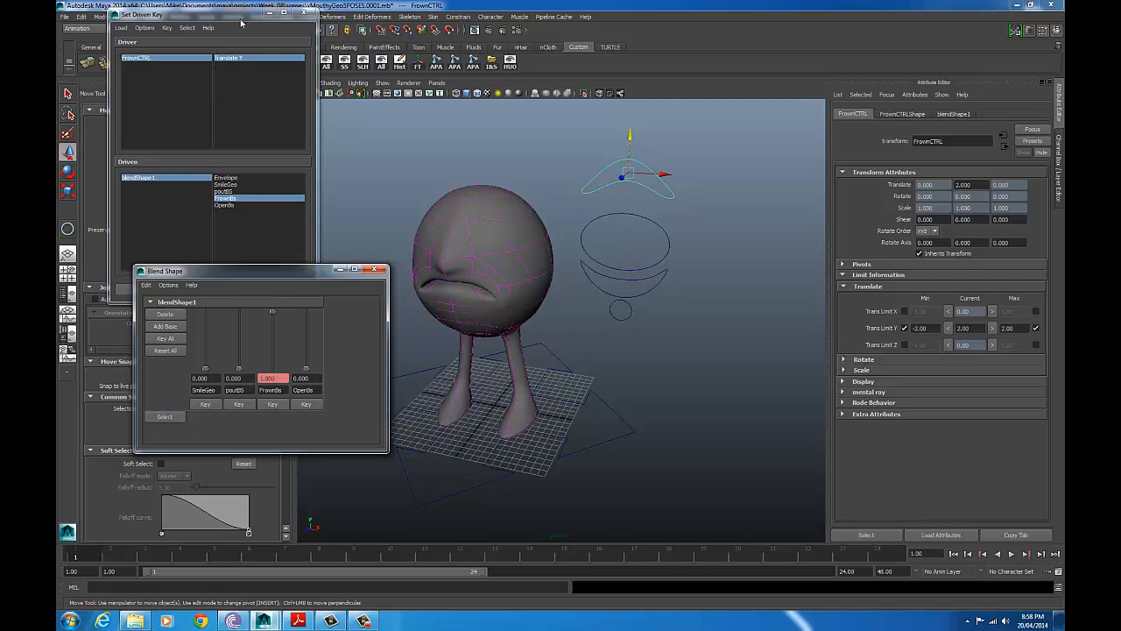
click(241, 22)
click(142, 289)
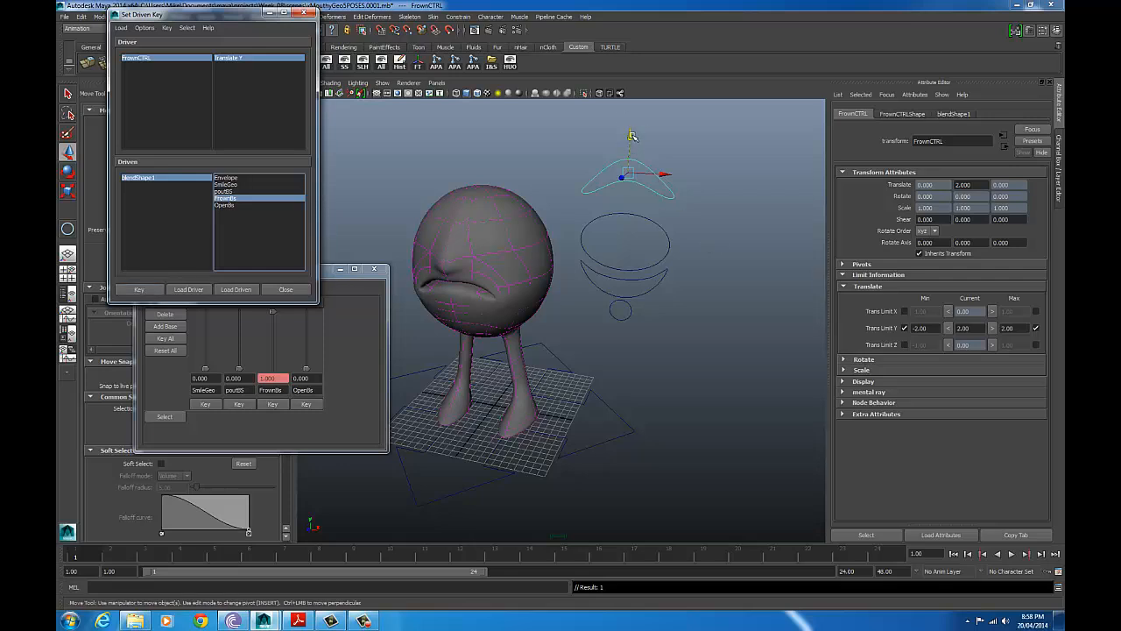
drag(632, 136, 621, 225)
drag(626, 171, 634, 216)
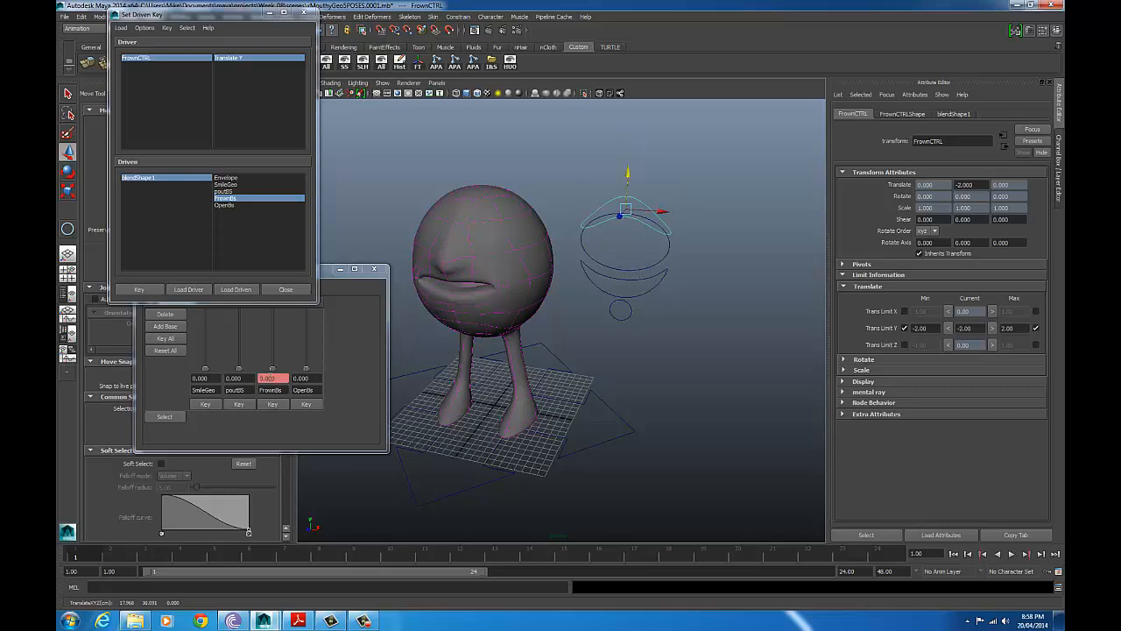
Step: Load the OpenCTRL curve as the driver with Translate X and choose OpenBs as the driven attribute
click(671, 256)
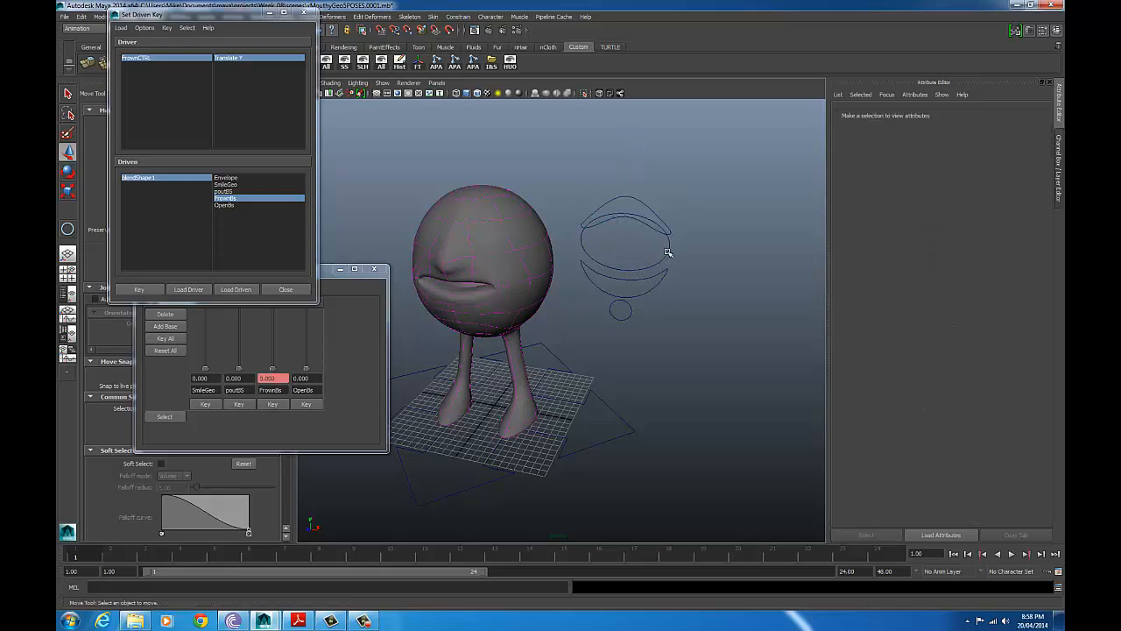
click(667, 253)
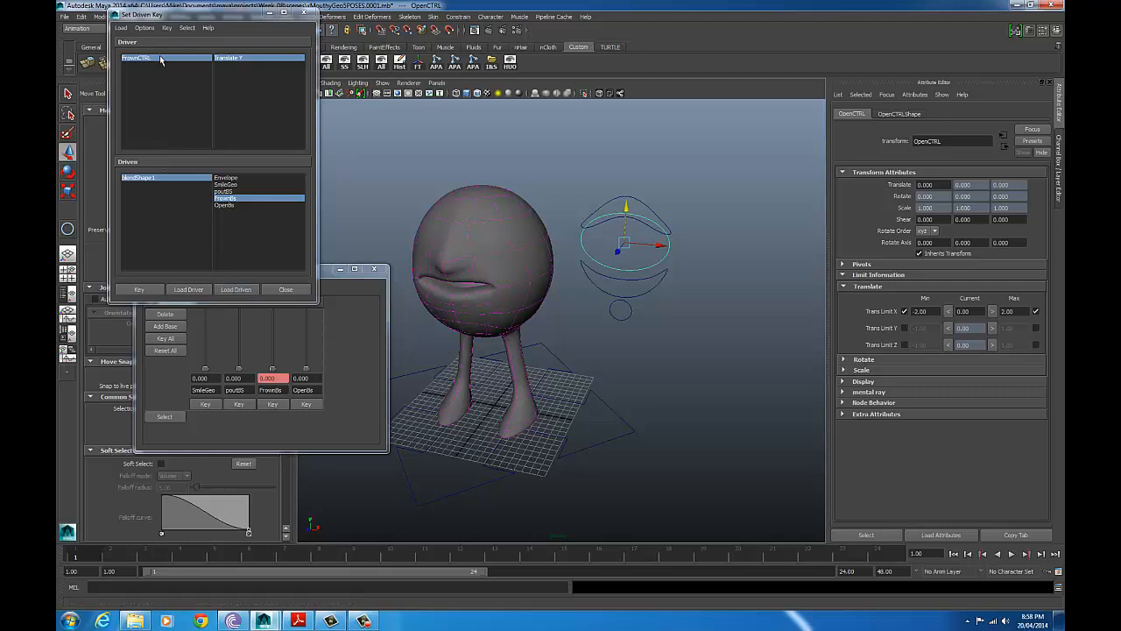
click(188, 289)
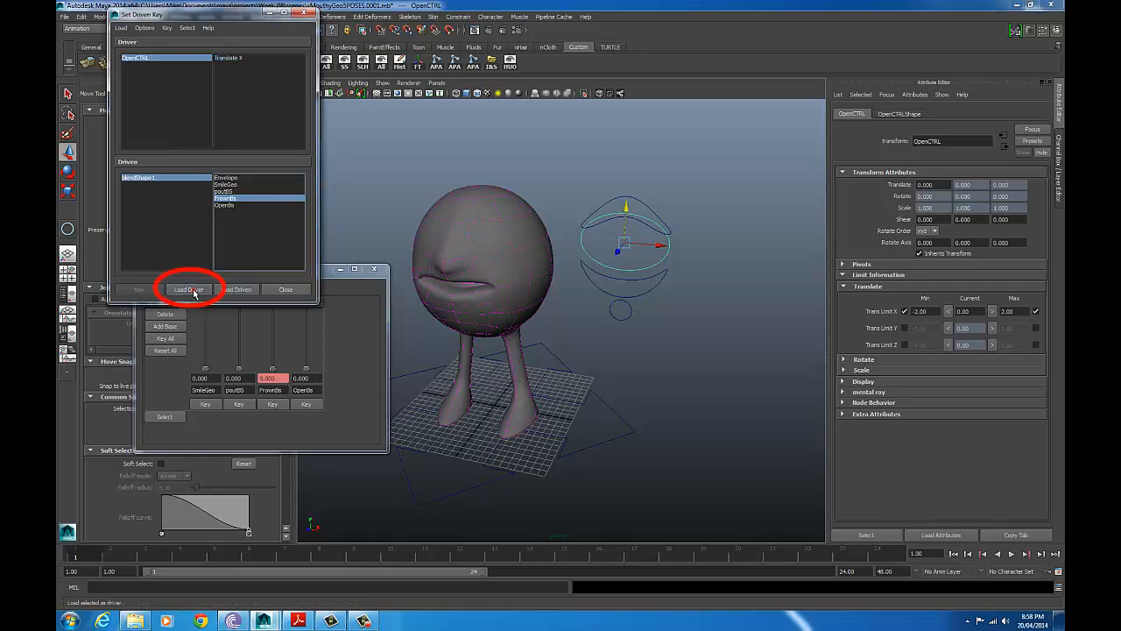
click(233, 58)
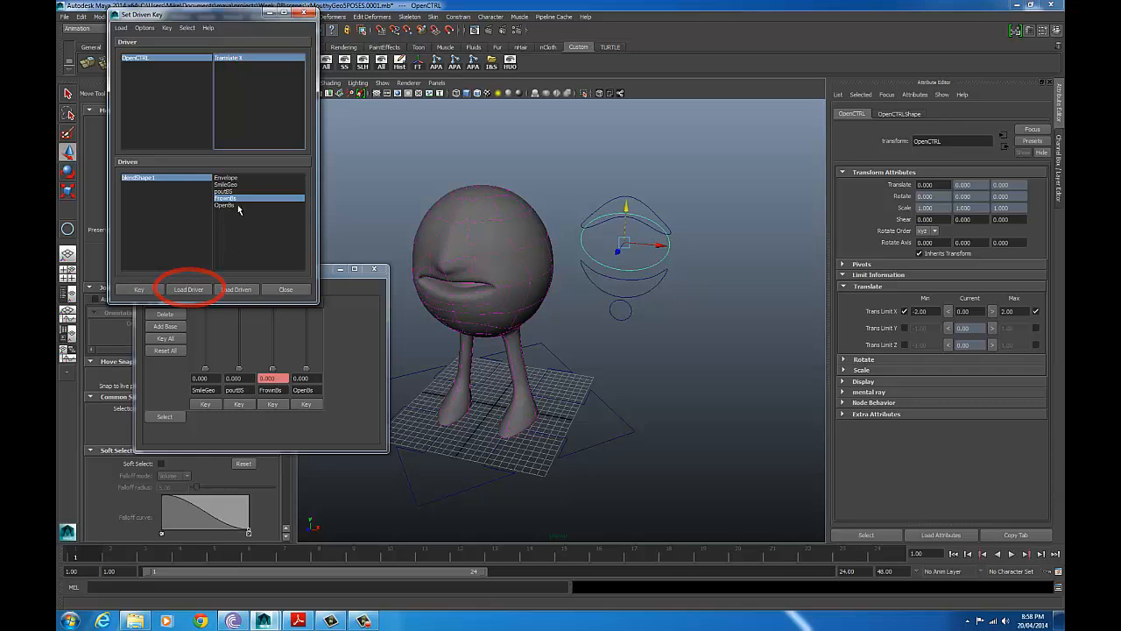
click(224, 205)
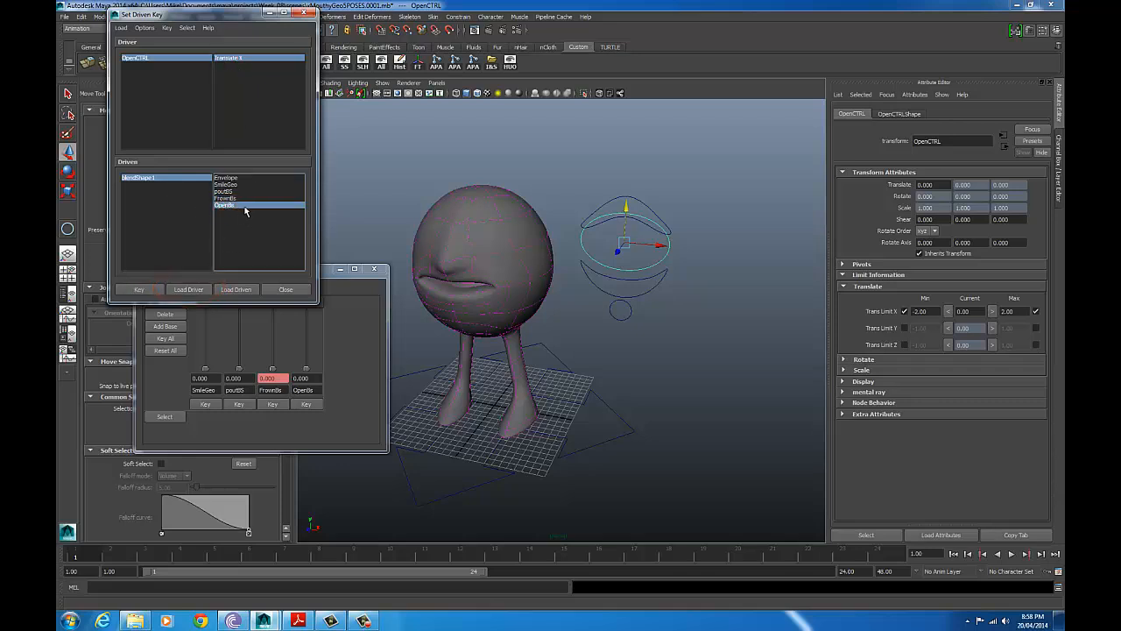
Step: Move OpenCTRL to Translate X -2 and set a driven key with the OpenBs weight at 0
drag(334, 275, 340, 282)
drag(663, 246, 408, 219)
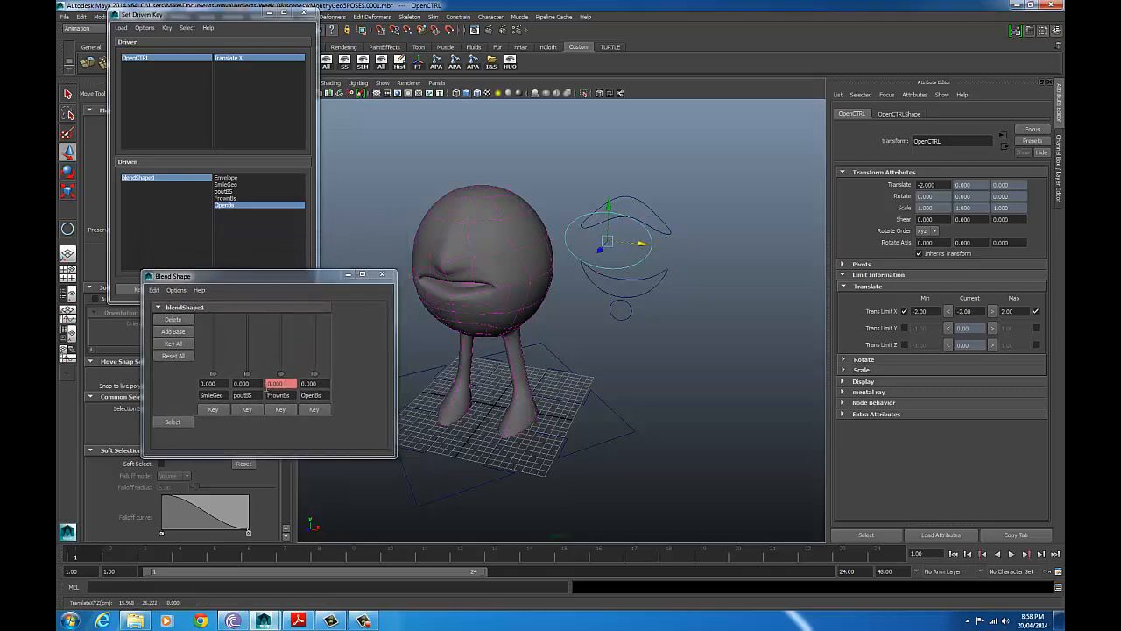
click(283, 377)
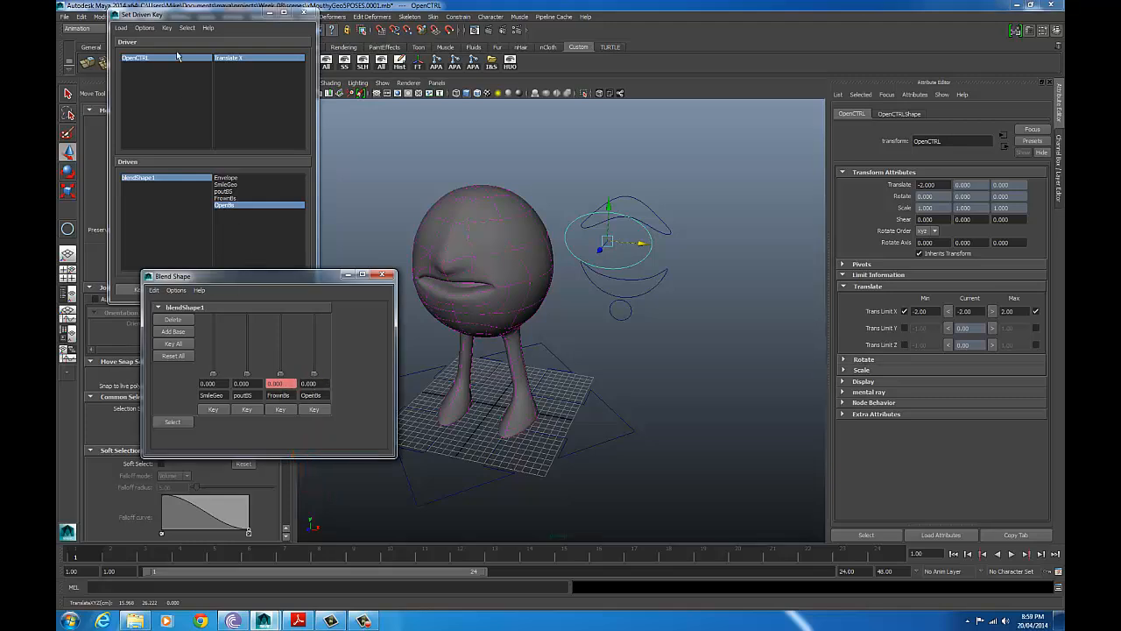
click(197, 15)
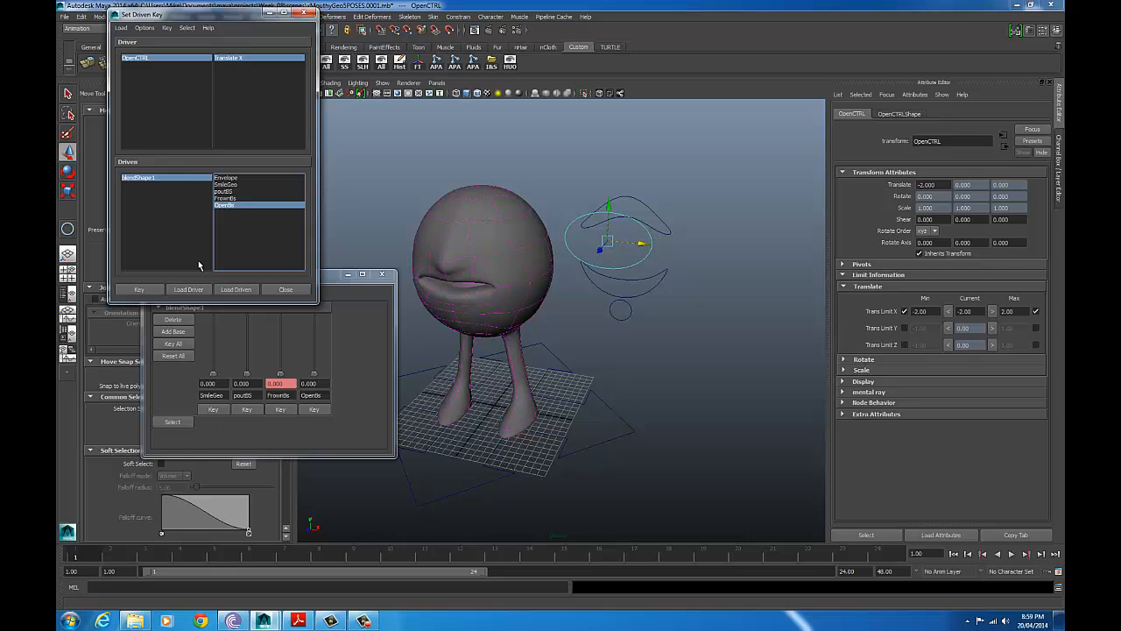
click(140, 290)
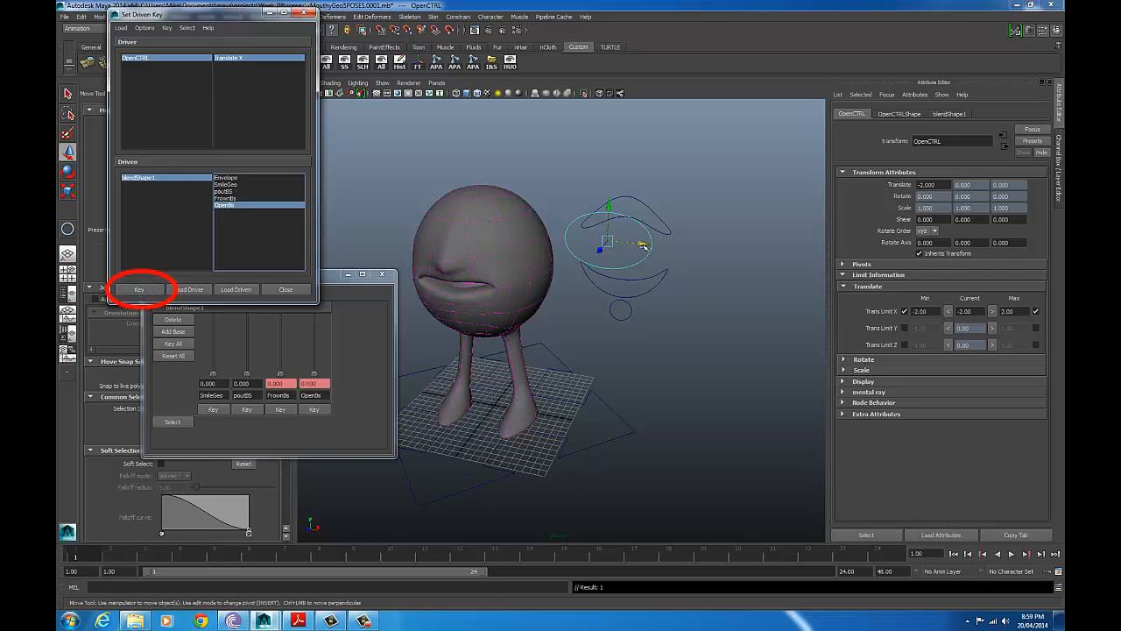
Step: Set a driven key with OpenCTRL at Translate X 2 and OpenBs at 1, and return the control to -2
drag(643, 246, 809, 278)
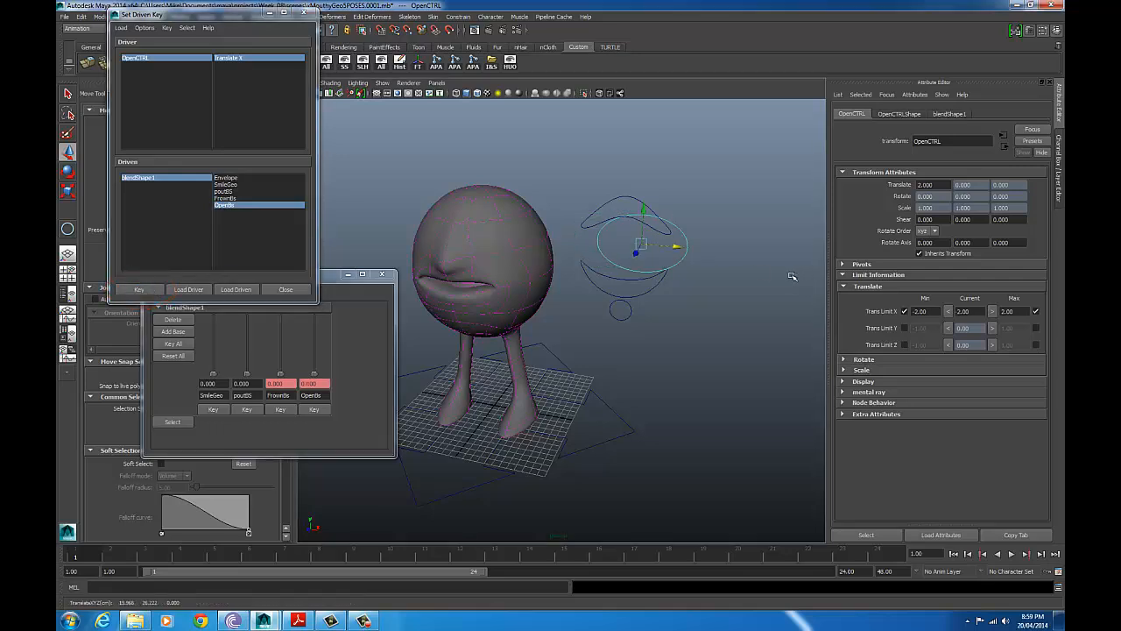
drag(313, 376, 231, 347)
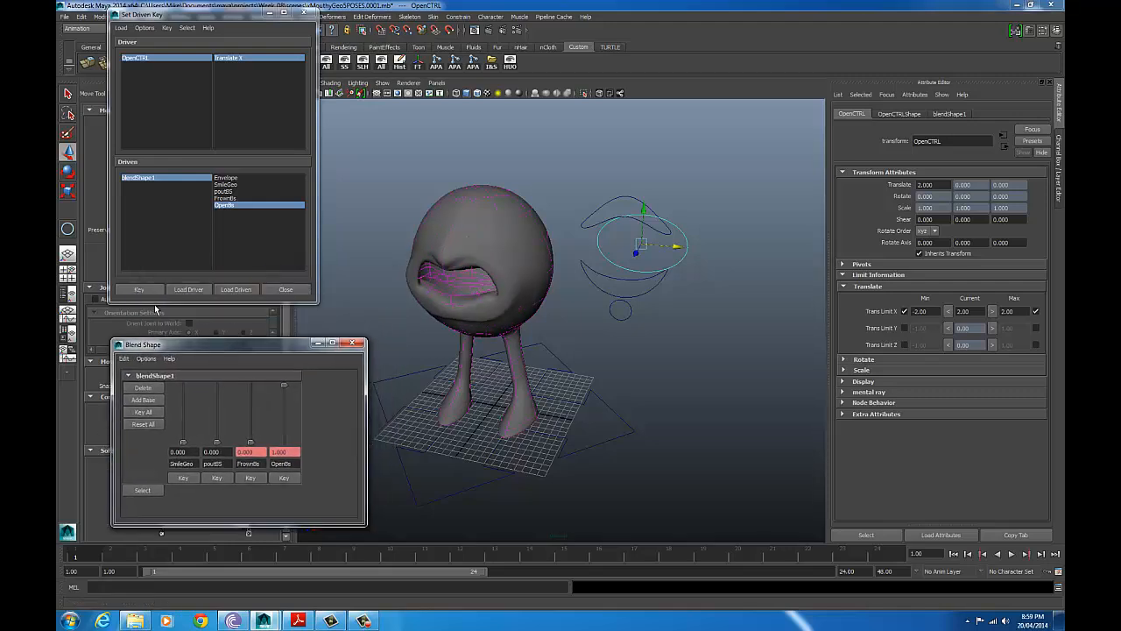
click(138, 289)
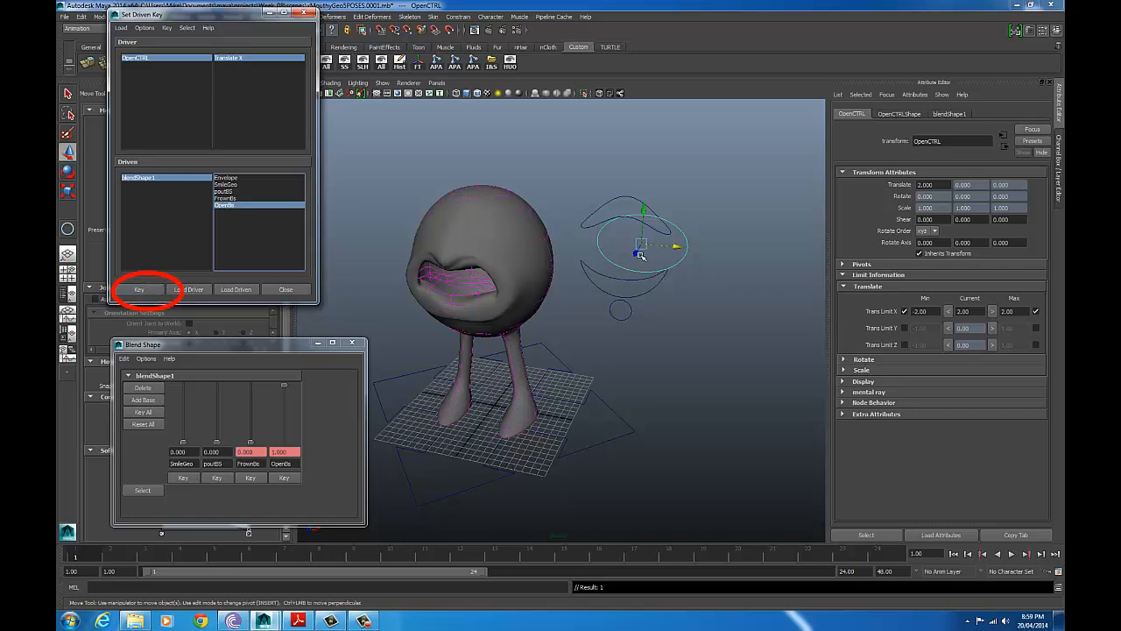
drag(677, 246, 530, 250)
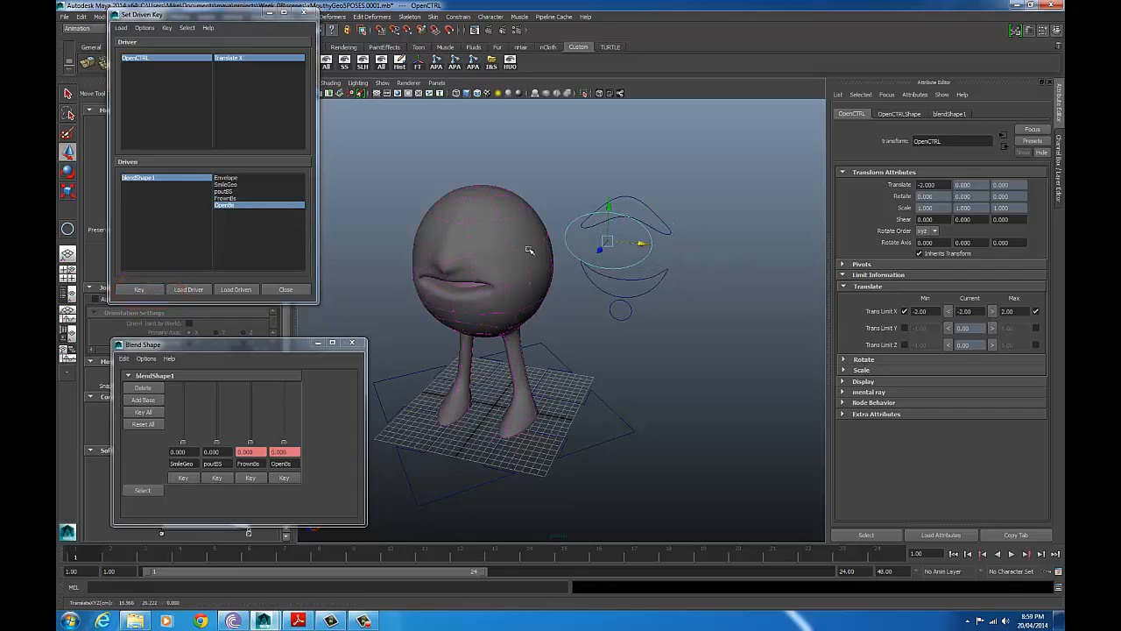
Step: Load the SMileCTRL curve as the driver with Translate Y and choose SmileGeo as the driven attribute
click(642, 282)
drag(277, 349, 269, 321)
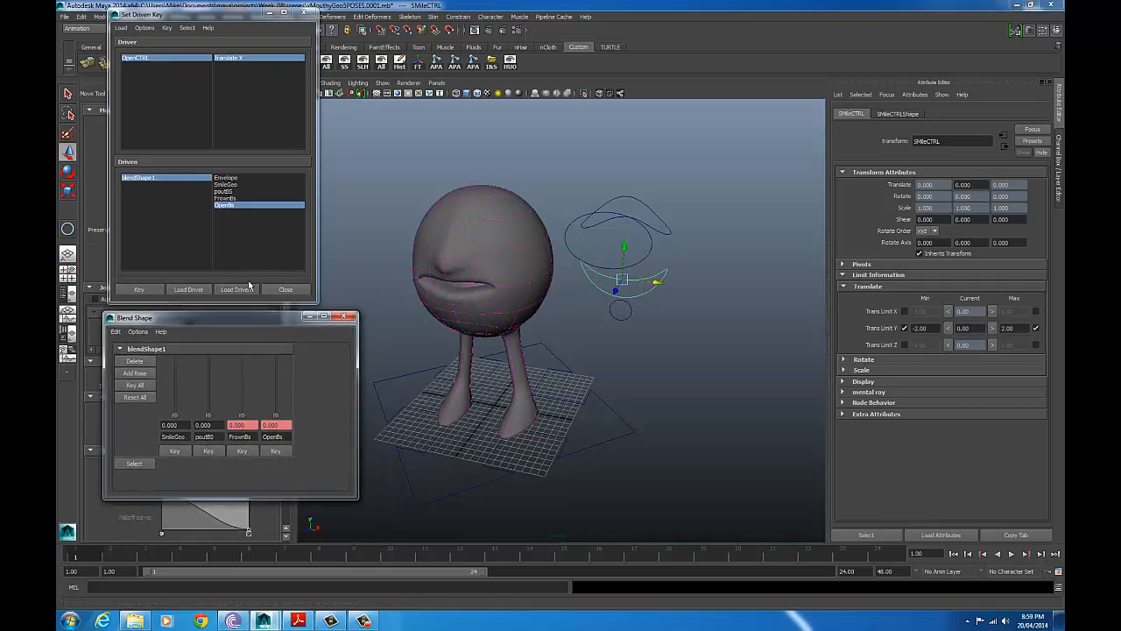
click(188, 289)
click(250, 57)
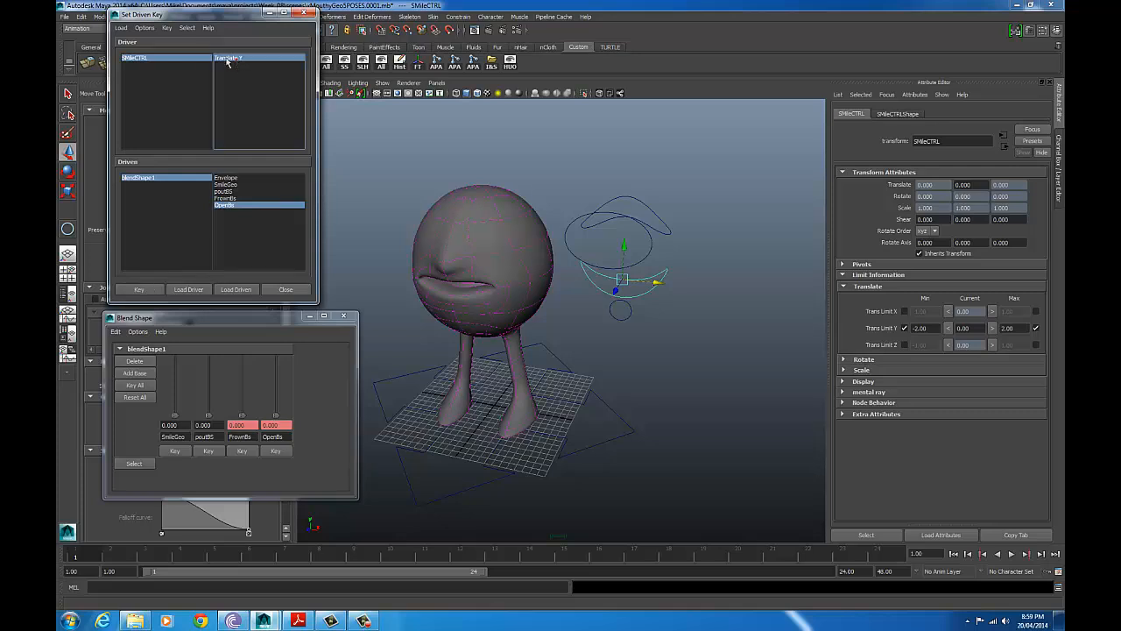
click(231, 185)
Step: Move SMileCTRL to Translate Y -2 and set a driven key with the SmileGeo weight at 0
drag(241, 324, 261, 321)
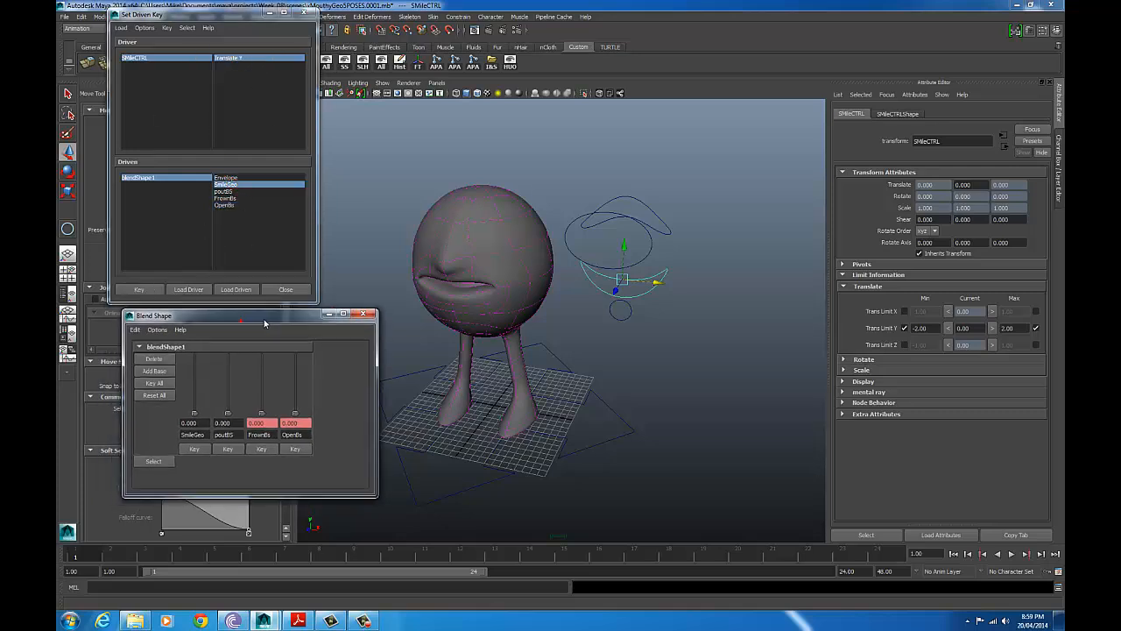
drag(624, 245, 618, 362)
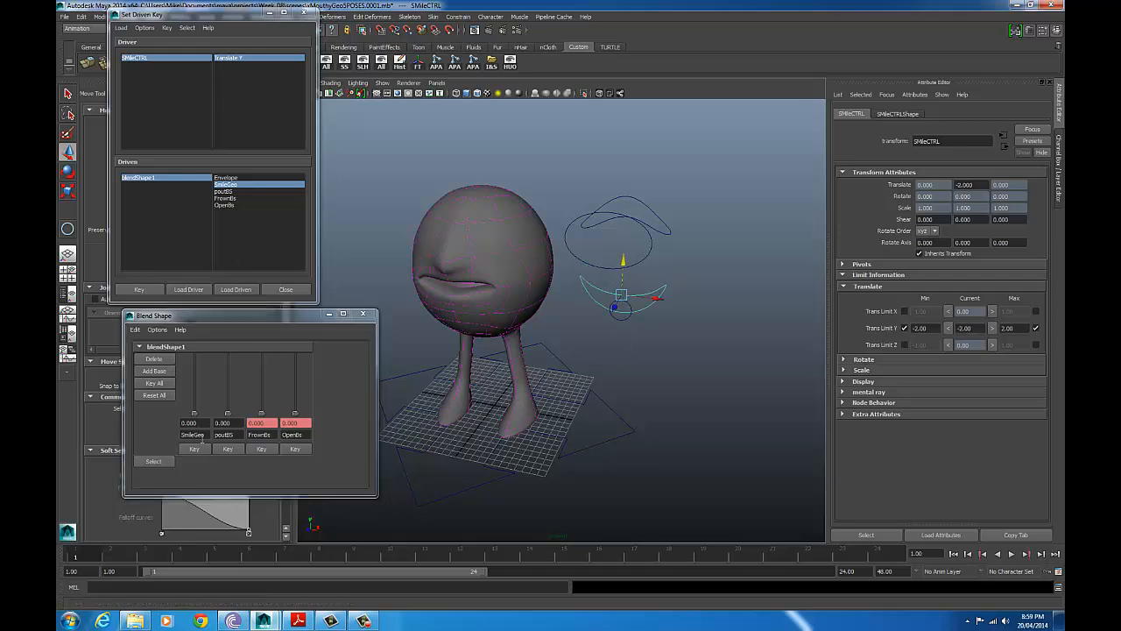
click(147, 289)
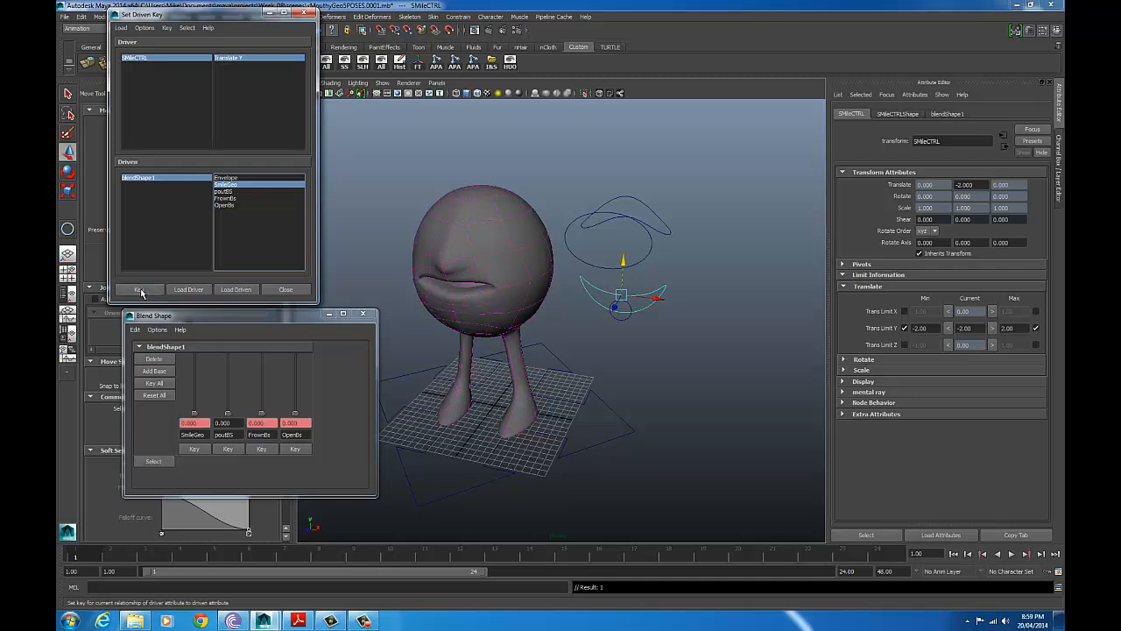
Step: Move SMileCTRL to Translate Y 2, raise the SmileGeo weight to 1 and set a driven key
drag(622, 271, 622, 235)
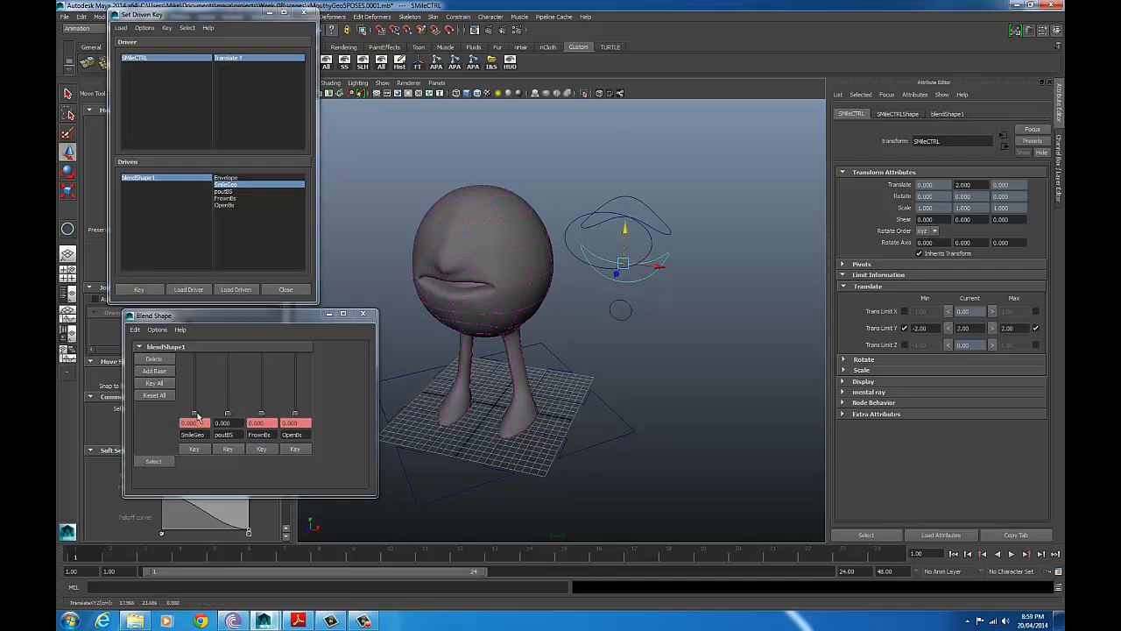
drag(195, 412, 203, 326)
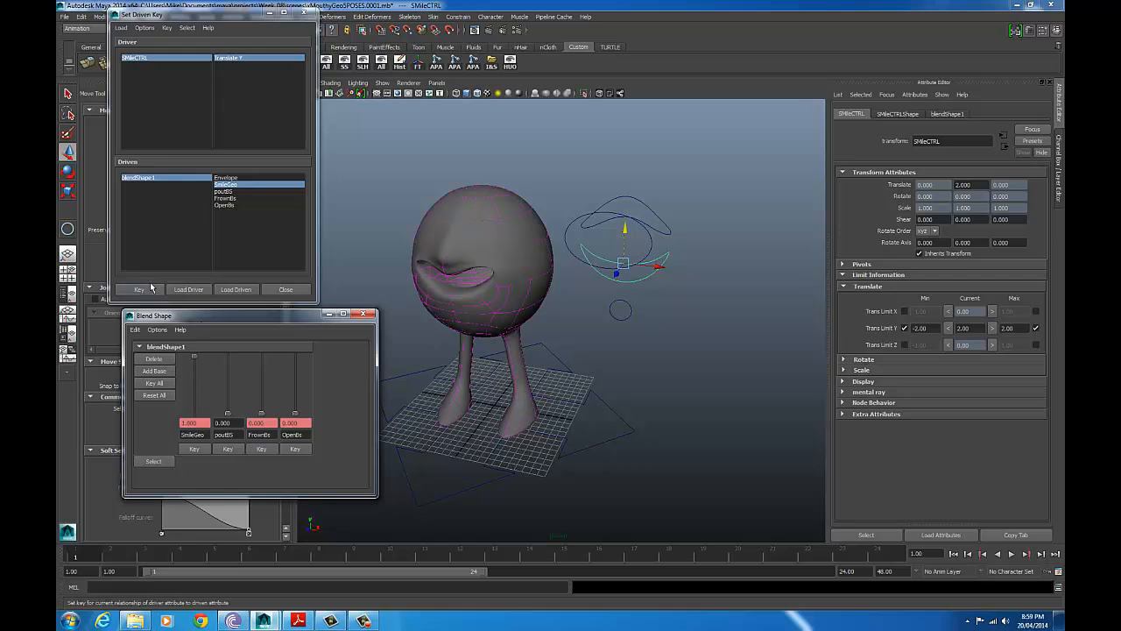
click(138, 290)
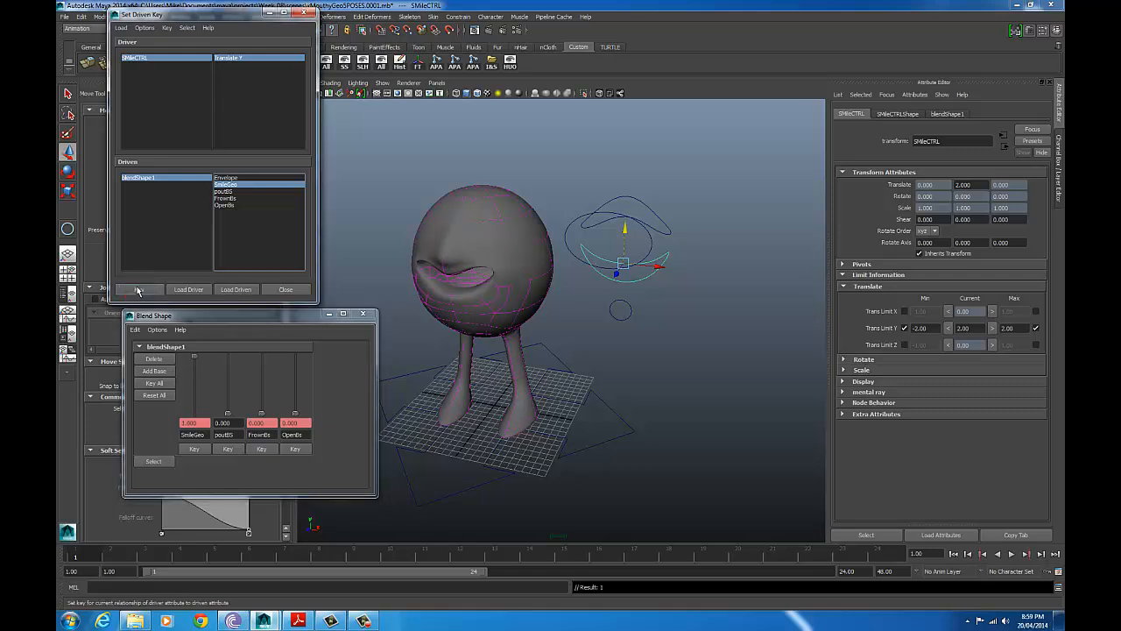
Step: Move PoutCTRL to Translate X -2 and lower the smile control close to its minimum Y limit
click(617, 314)
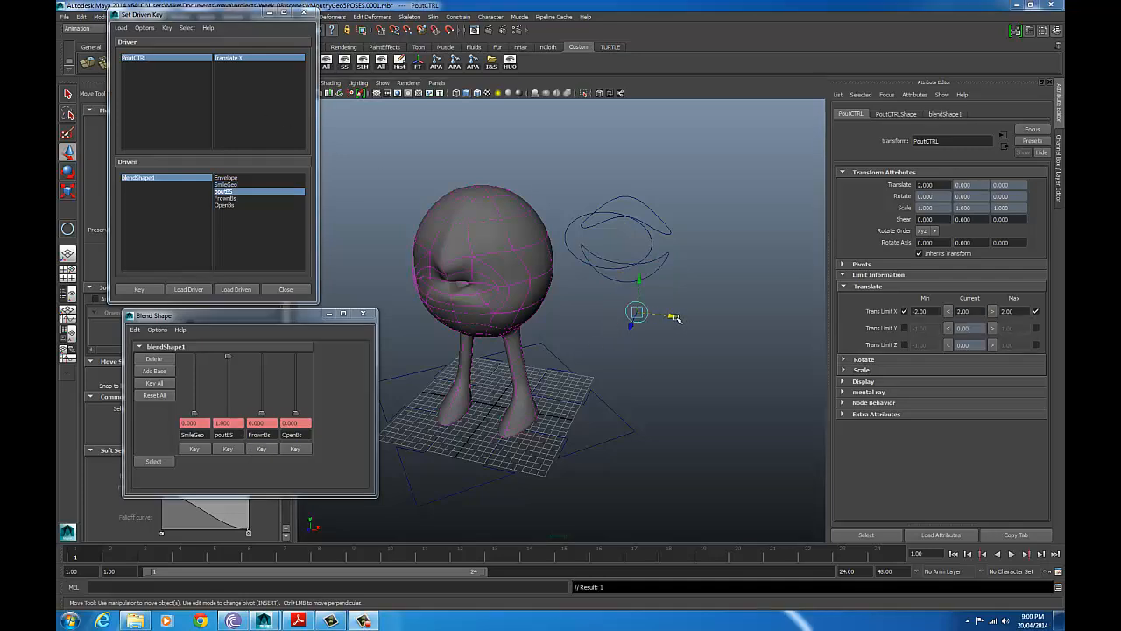
drag(675, 317, 603, 306)
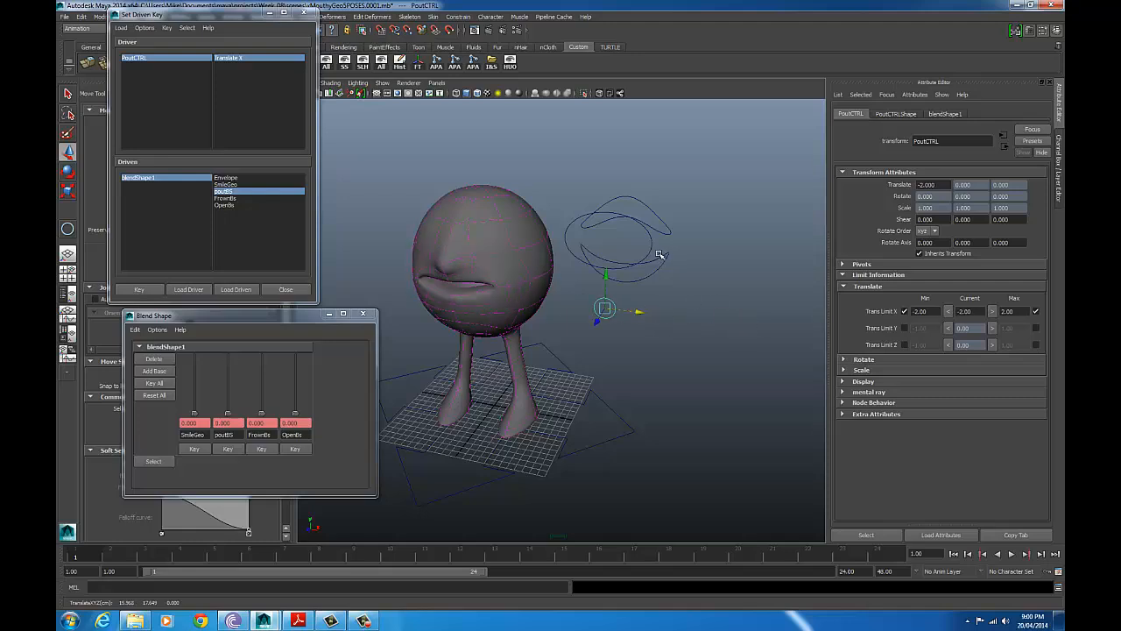
click(653, 255)
mouse_move(627, 231)
mouse_down()
mouse_move(612, 260)
mouse_move(614, 245)
mouse_move(616, 254)
mouse_move(695, 253)
mouse_move(613, 237)
mouse_up()
Step: Test the frown control by moving FrownCTRL along Y to about -0.19
click(651, 249)
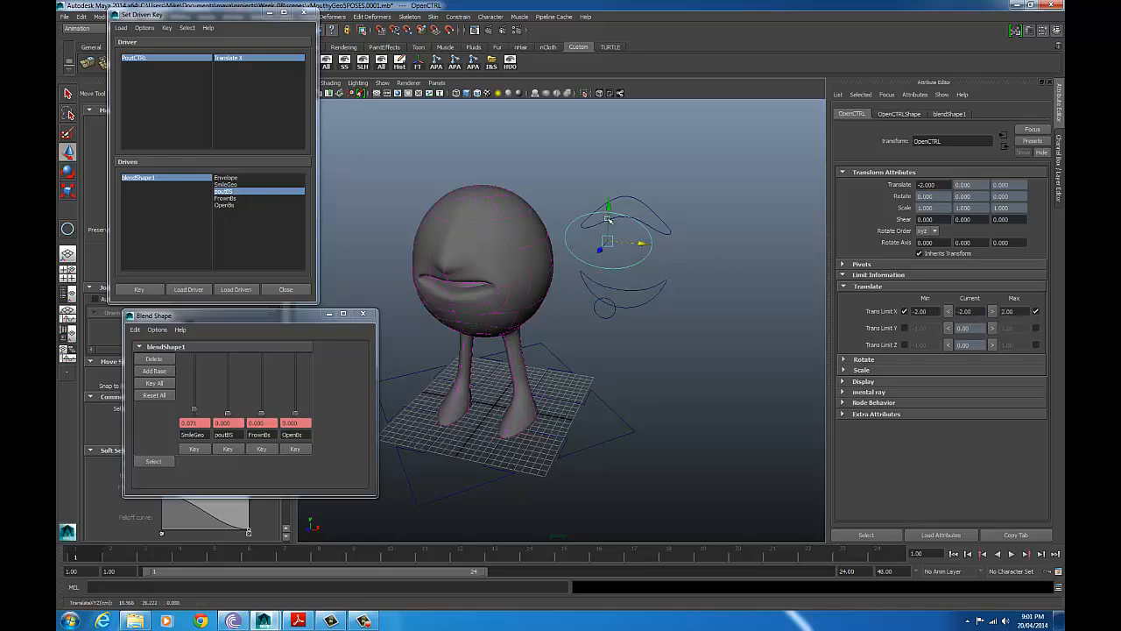
click(627, 195)
drag(625, 175, 650, 243)
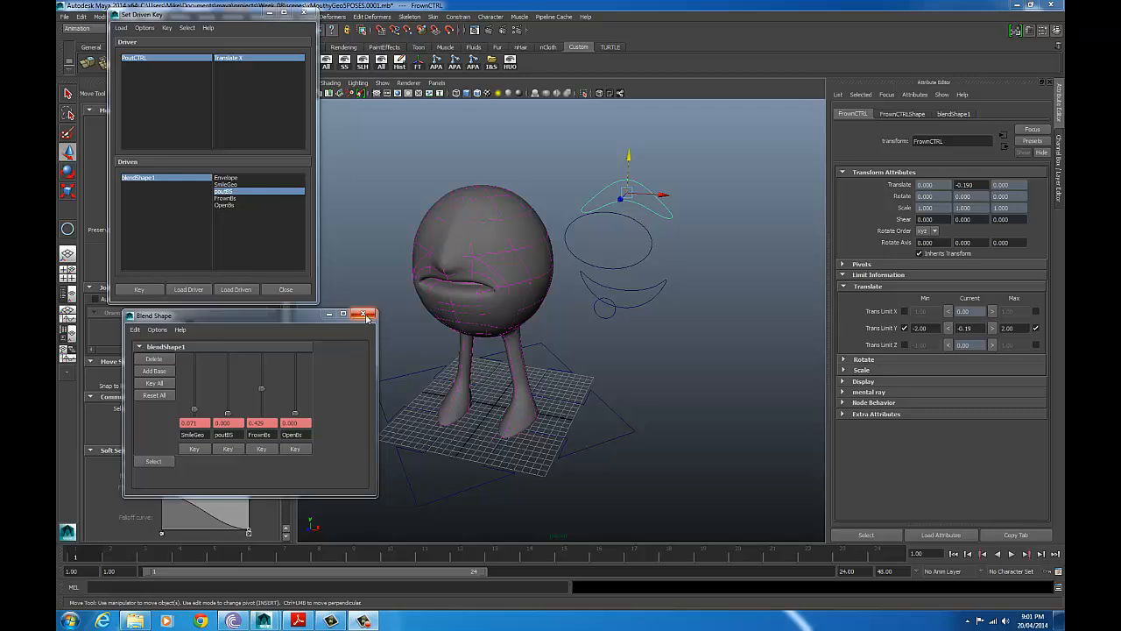
Step: Close the Blend Shape and Set Driven Key windows and view the whole character with its mouth controls
click(363, 313)
click(286, 290)
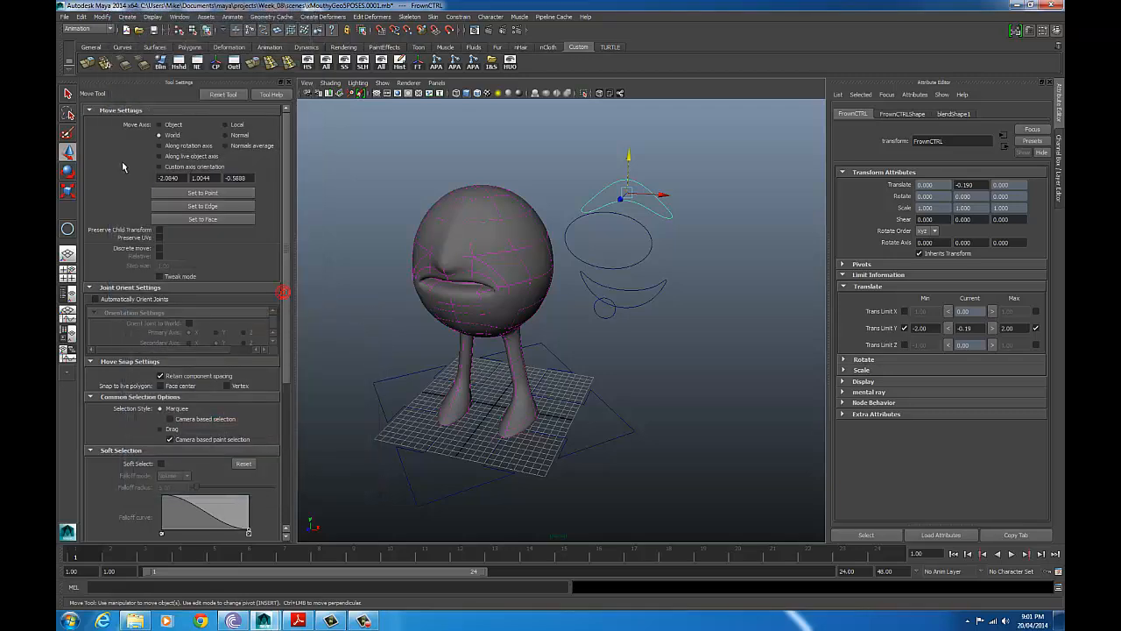
alt+right_drag(673, 324, 578, 337)
alt+drag(565, 336, 525, 317)
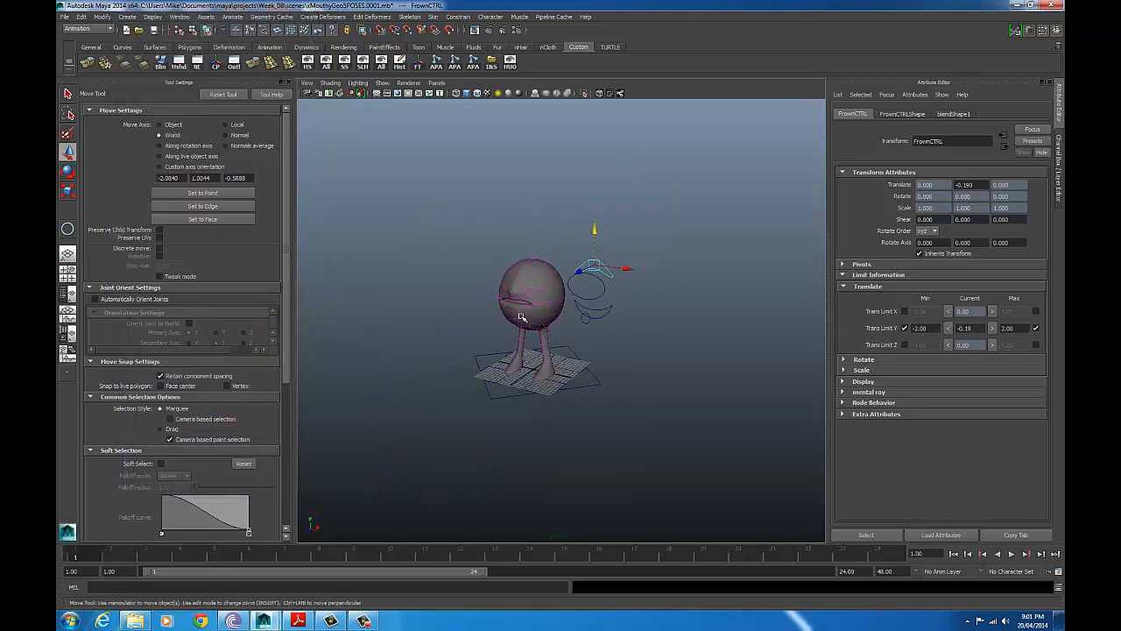
alt+right_drag(522, 316, 613, 285)
drag(650, 233, 710, 244)
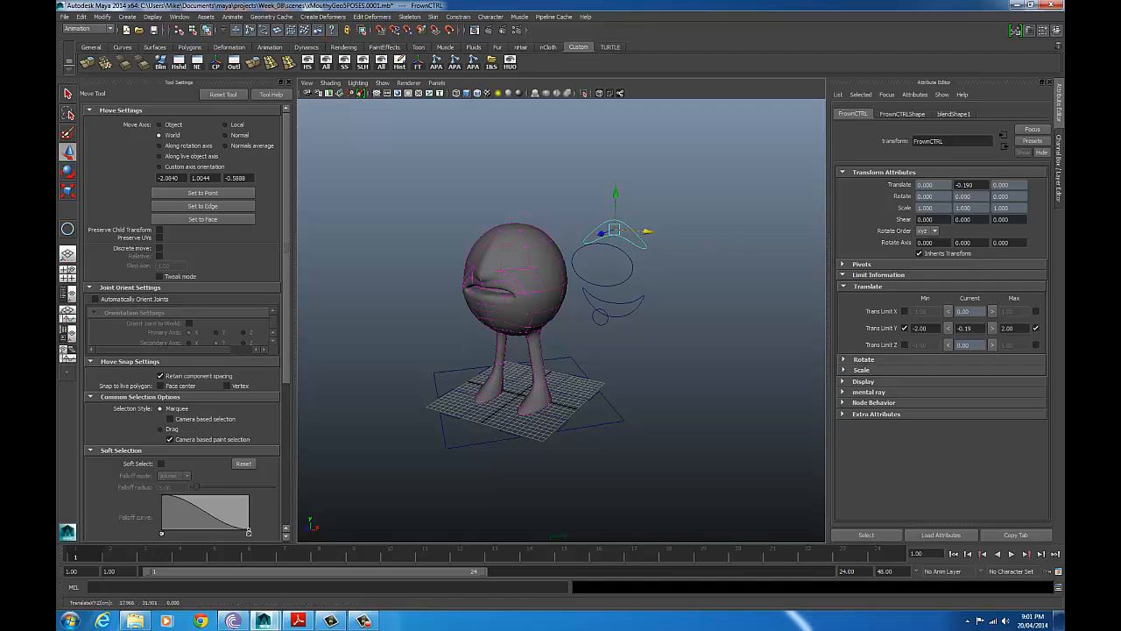
alt+drag(448, 304, 480, 312)
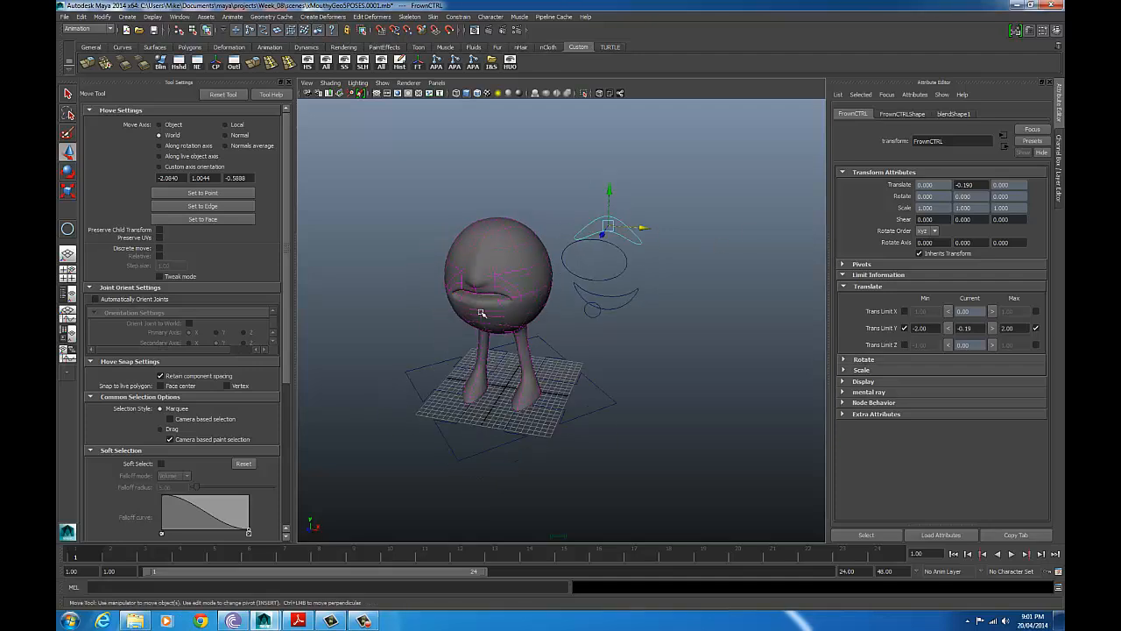
Step: Show the Channel Box and test the smile by moving SMileCTRL along Y, ending at about -0.08
click(613, 294)
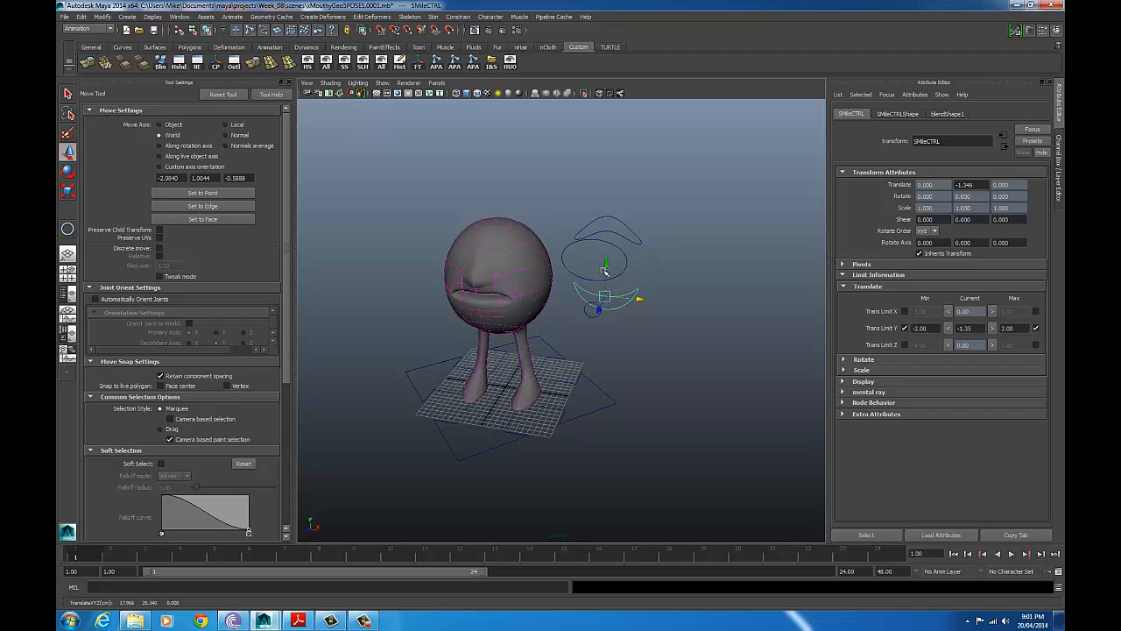
mouse_move(605, 264)
mouse_down()
mouse_move(601, 250)
mouse_move(602, 273)
mouse_up()
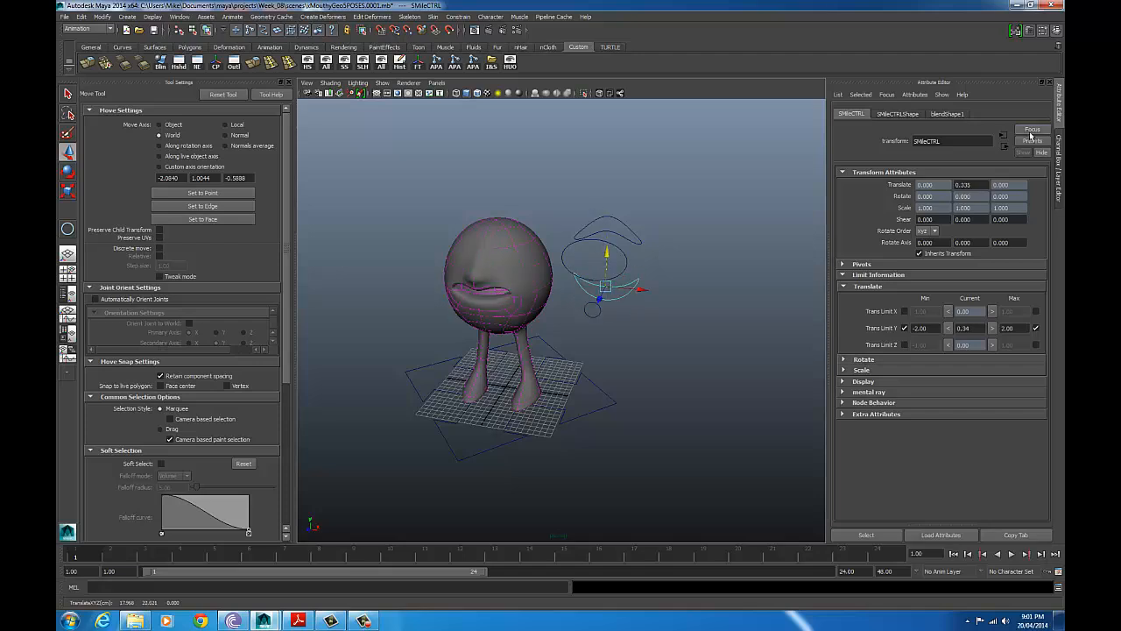
click(1060, 157)
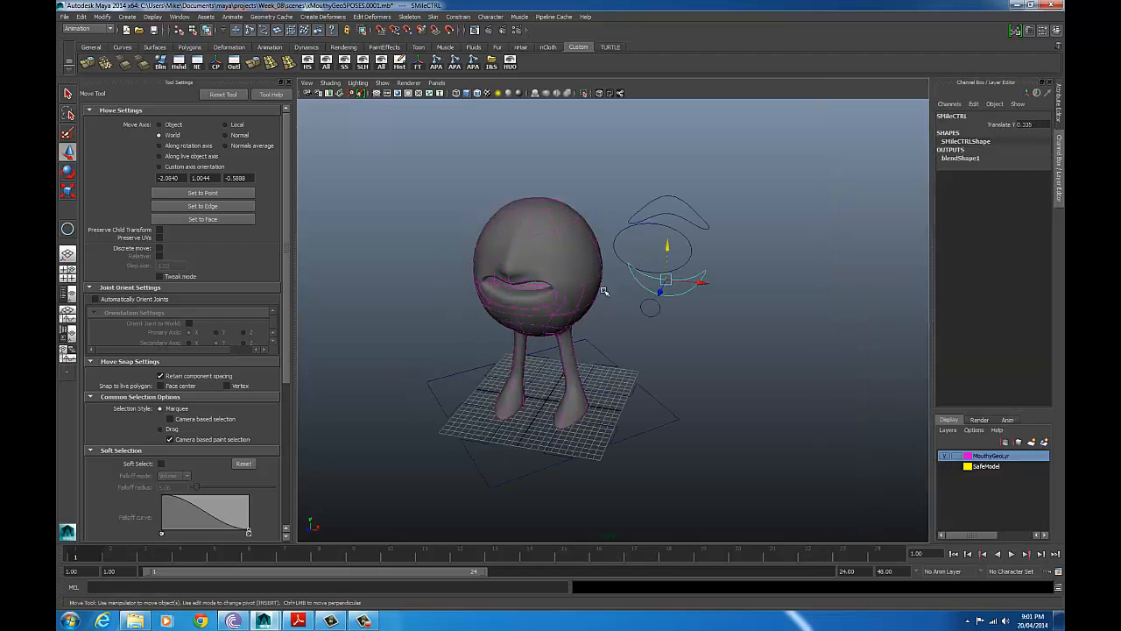
drag(669, 250, 783, 233)
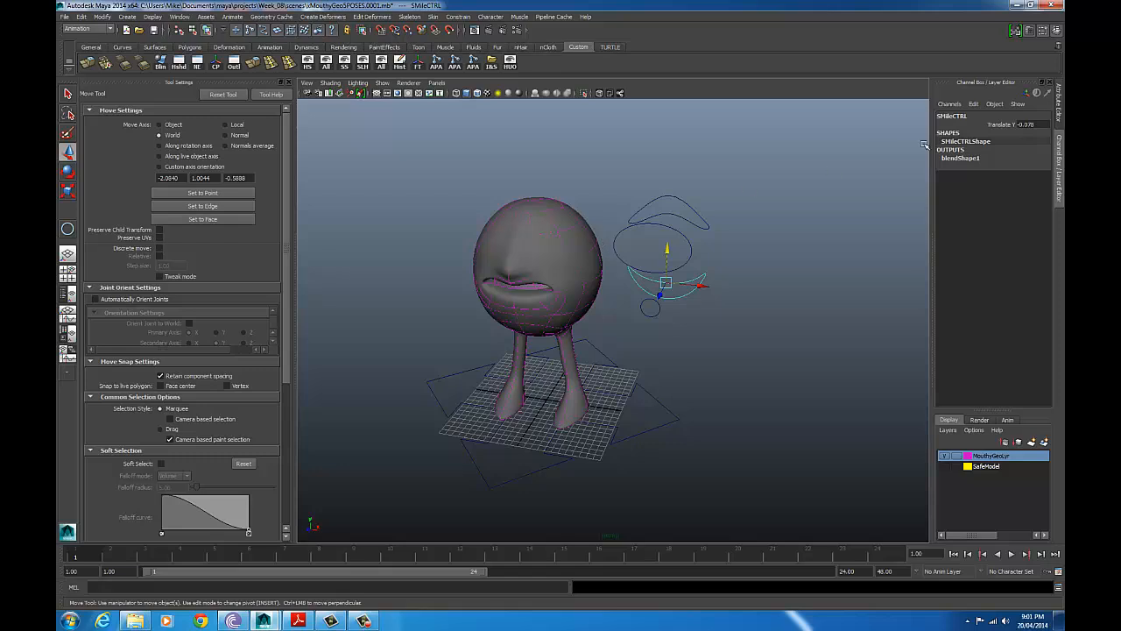
Step: Scrub the channel values to lower SMileCTRL's Translate Y to -2 and test OpenCTRL's Translate X, ending at -2
click(1000, 124)
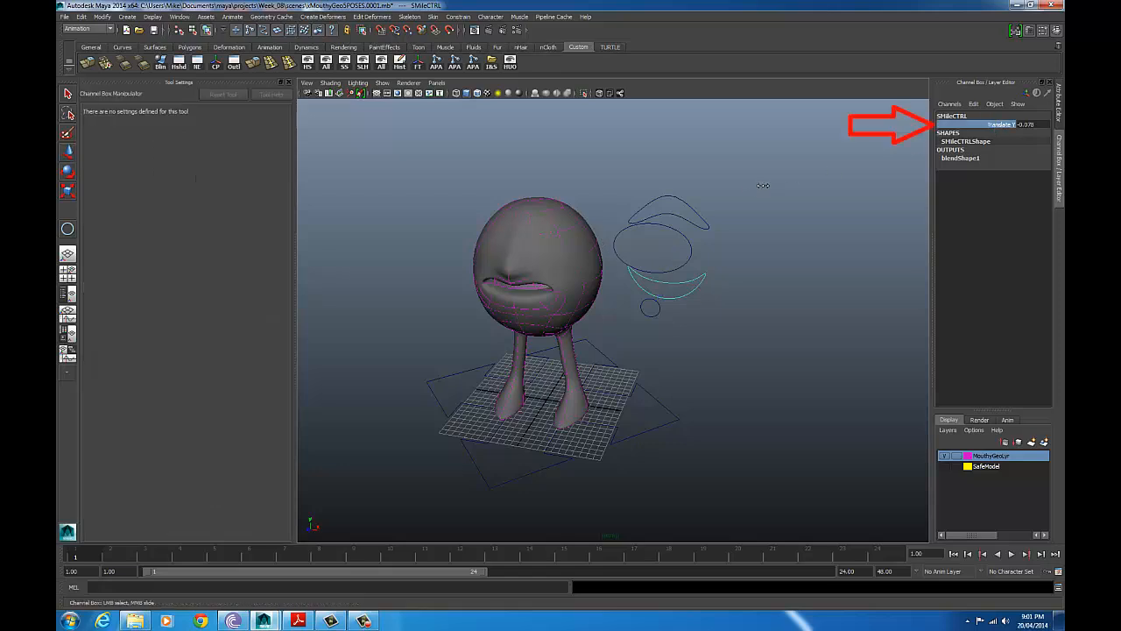
middle_drag(763, 184, 751, 208)
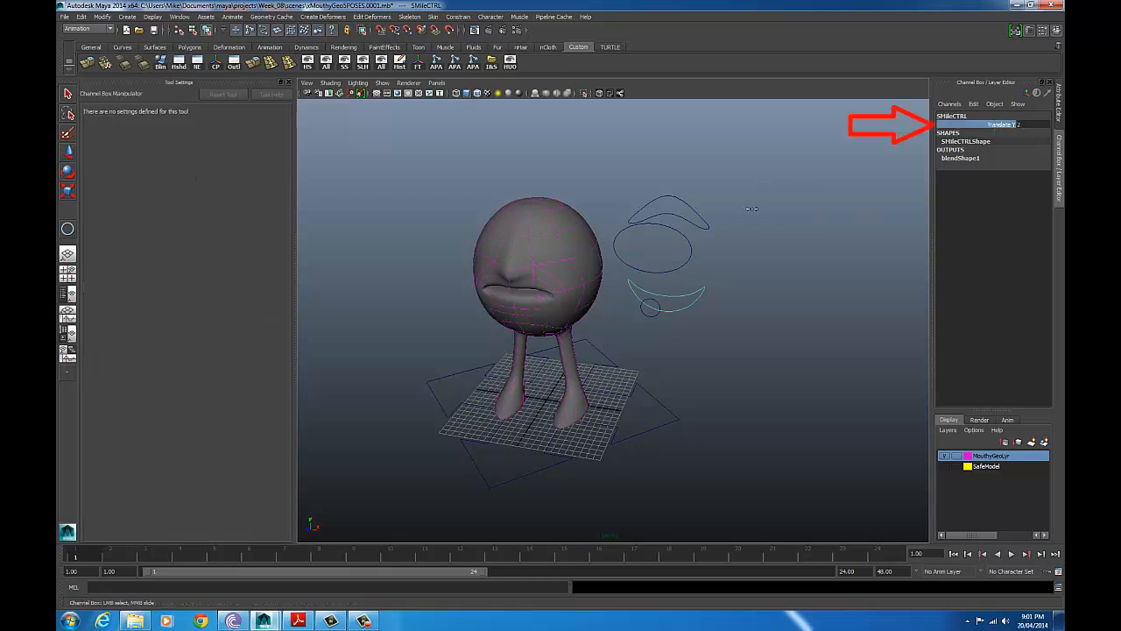
scroll(690, 227, up, 2)
click(693, 212)
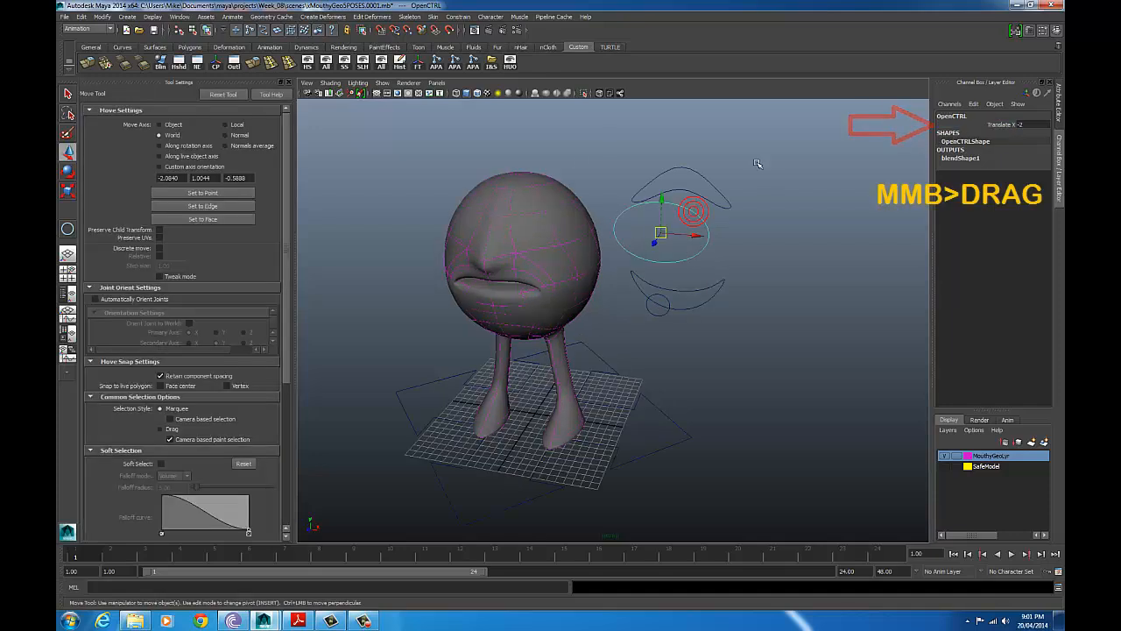
click(1000, 124)
mouse_move(688, 168)
middle_down()
mouse_move(701, 182)
mouse_move(618, 170)
mouse_move(705, 176)
mouse_move(657, 175)
mouse_move(690, 180)
middle_up()
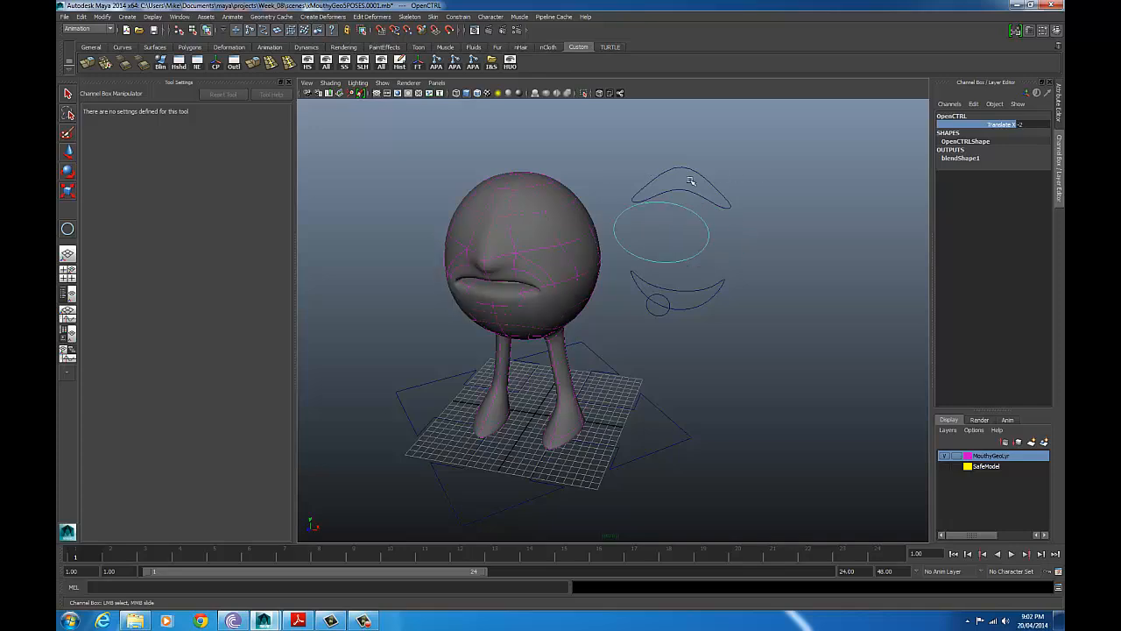
Step: Raise FrownCTRL to Translate Y 2 and test OpenCTRL with the Move tool along X, returning it to -2
scroll(690, 180, up, 2)
click(703, 136)
scroll(713, 255, down, 3)
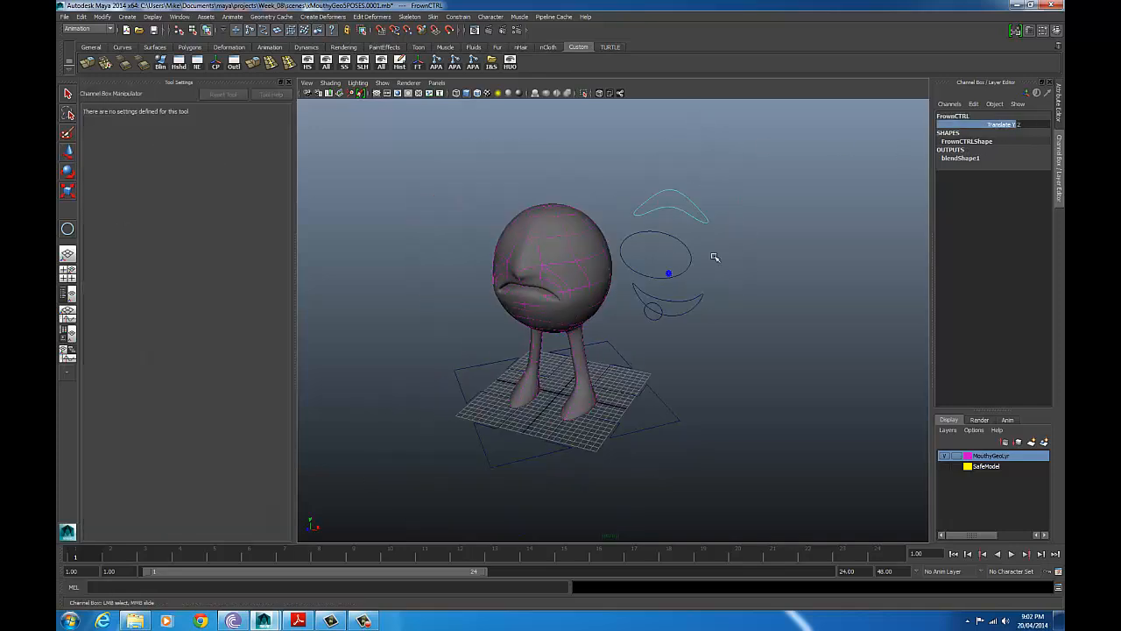
click(670, 236)
key(w)
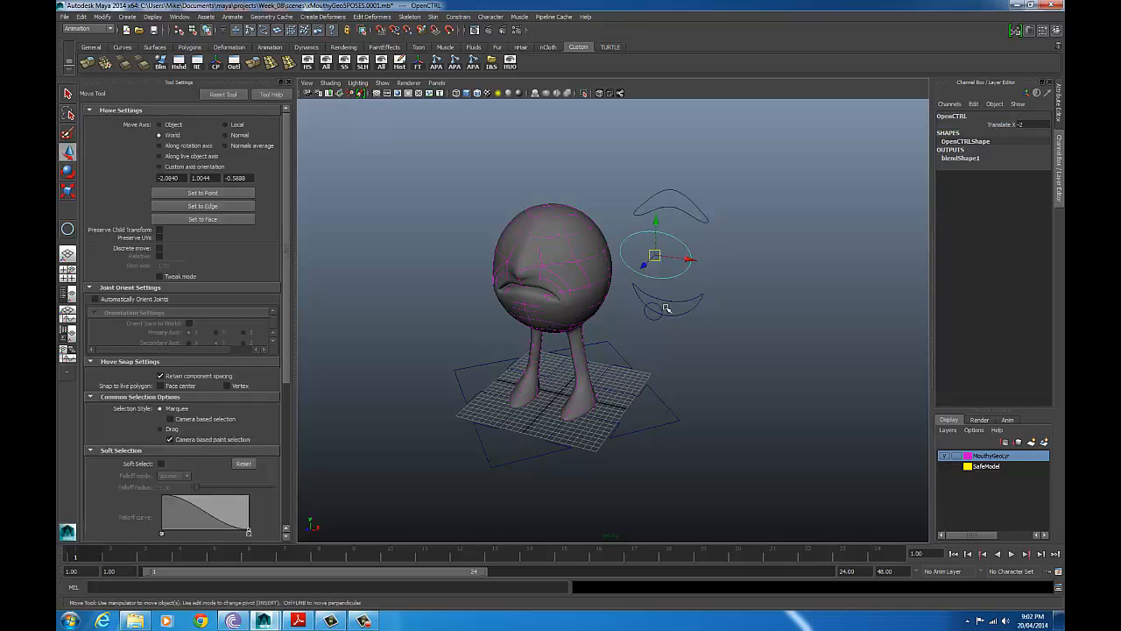
mouse_move(690, 263)
mouse_down()
mouse_move(815, 268)
mouse_move(690, 259)
mouse_up()
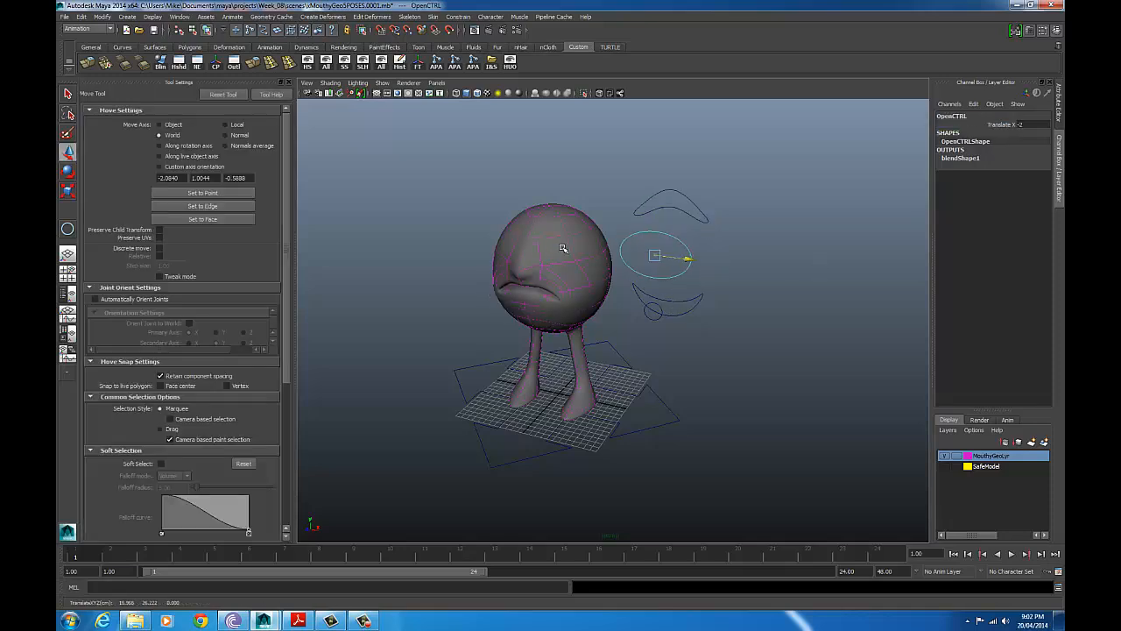
Step: Lower FrownCTRL to Translate Y -2 and check SMileCTRL, leaving it at Translate Y -2
click(676, 209)
drag(673, 164, 656, 319)
click(686, 302)
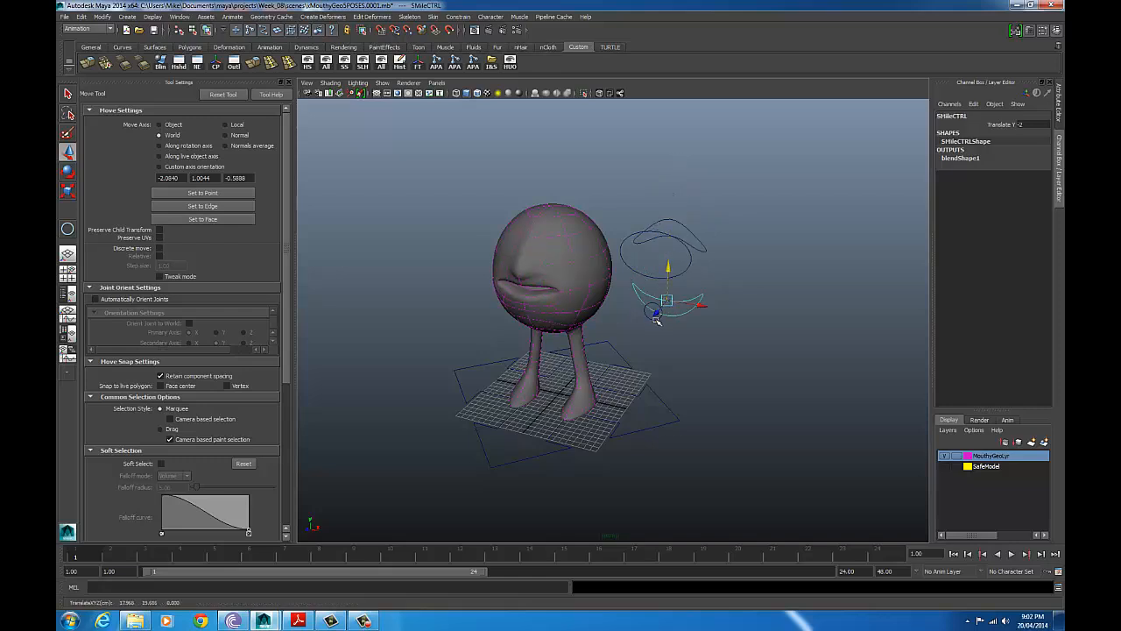
Step: Test the pout from a more sideways view by sliding PoutCTRL along X and returning it to -2
click(646, 313)
drag(655, 280, 746, 298)
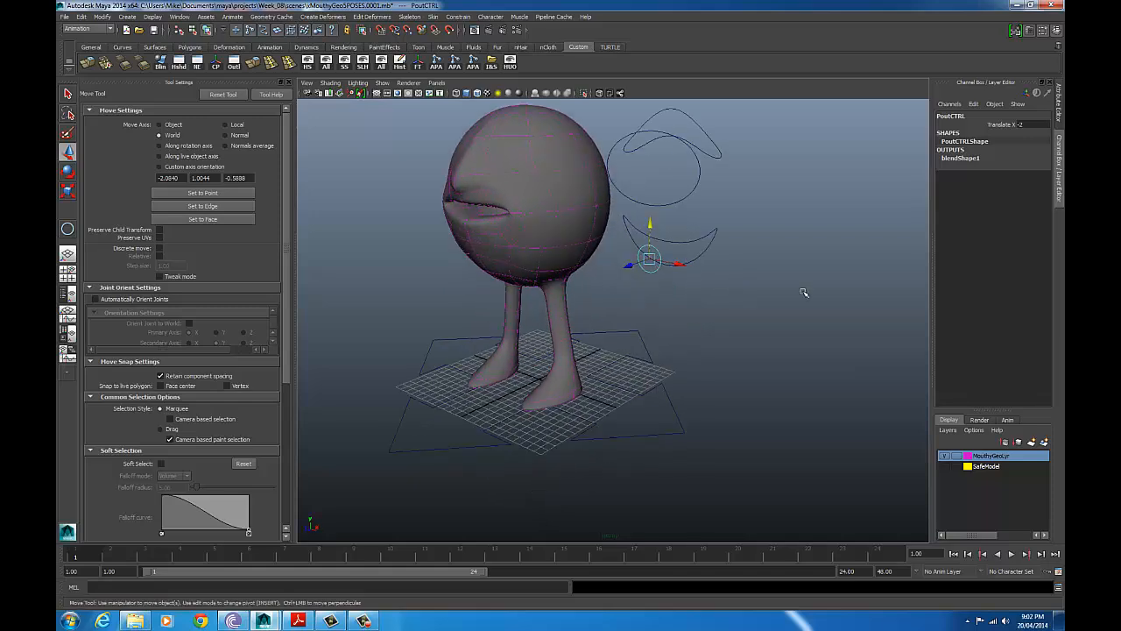
alt+right_drag(801, 290, 680, 237)
Step: Raise FrownCTRL to about 0.68 in Translate Y and inspect the frown from the front
click(664, 173)
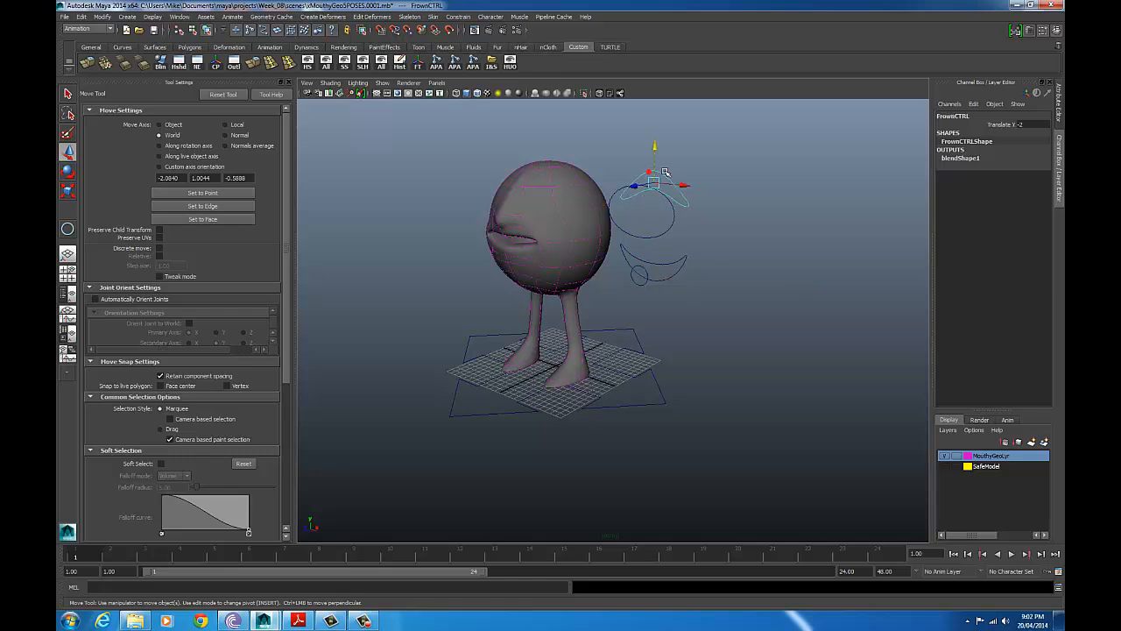
drag(655, 146, 654, 121)
mouse_move(667, 201)
alt+mouse_down()
mouse_move(688, 209)
mouse_move(672, 196)
alt+mouse_up()
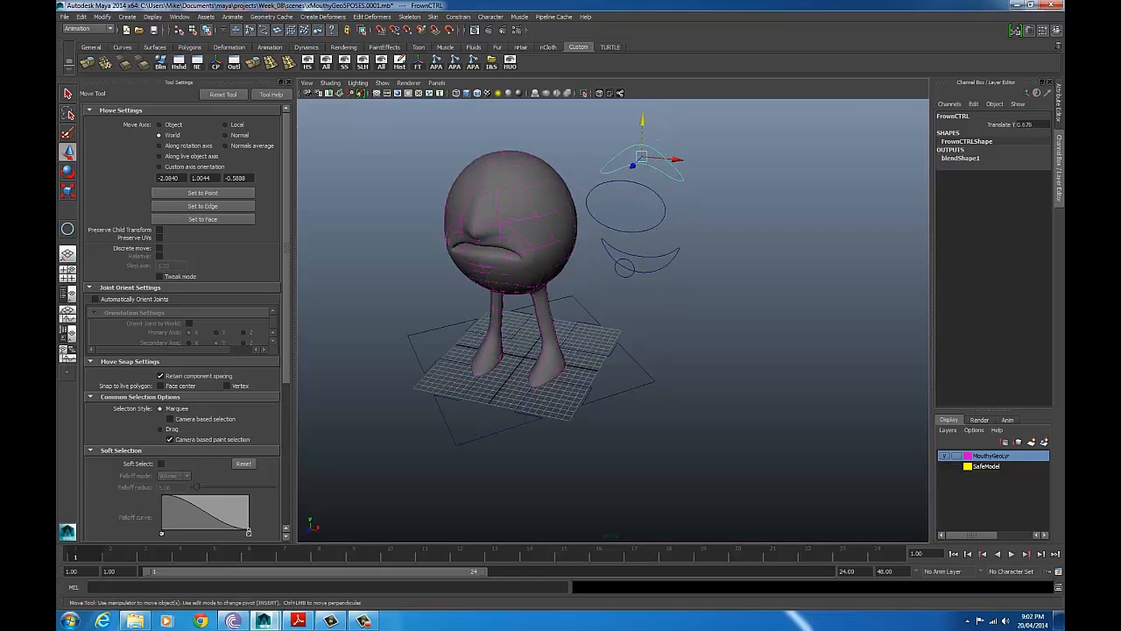
alt+right_drag(673, 197, 622, 226)
alt+drag(653, 229, 620, 230)
alt+right_drag(620, 230, 783, 247)
drag(723, 114, 605, 294)
alt+drag(561, 351, 610, 388)
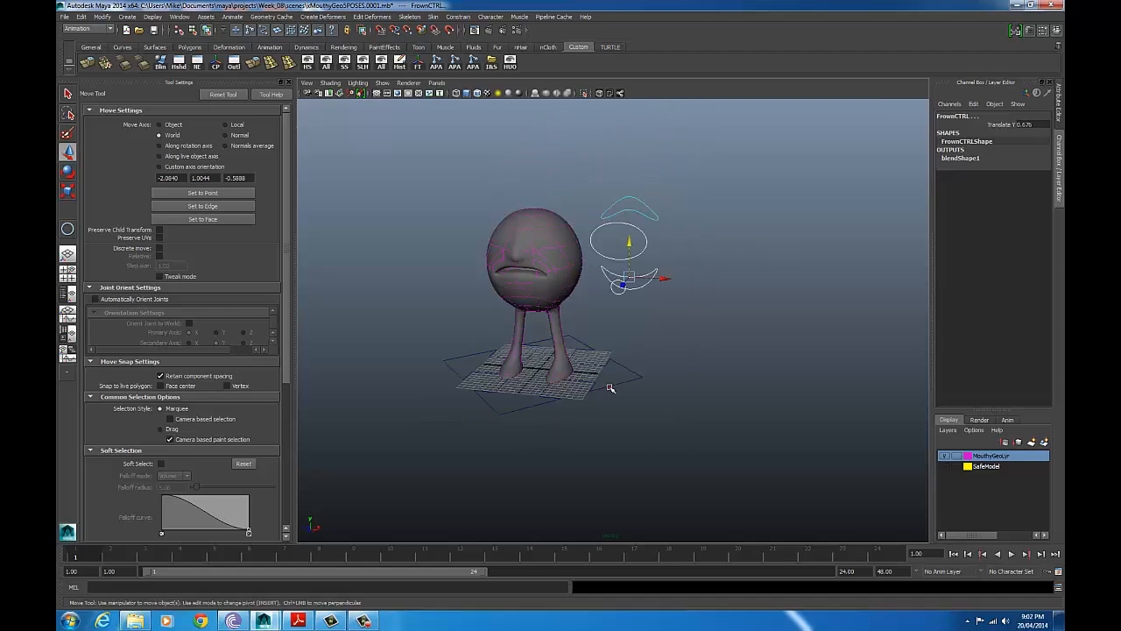
click(611, 387)
click(541, 253)
alt+drag(688, 304, 644, 303)
alt+right_drag(644, 303, 692, 303)
alt+drag(691, 304, 517, 287)
alt+right_drag(517, 287, 473, 281)
alt+drag(473, 280, 554, 281)
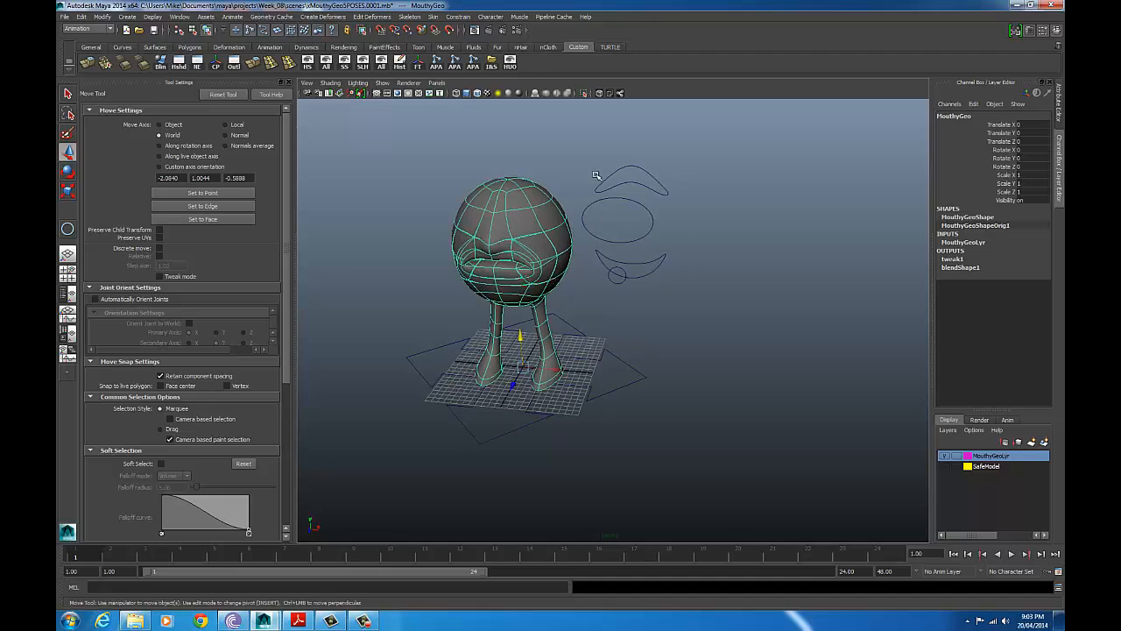
Step: Select the four mouth control curves together and parent them to MasterCTRL
drag(711, 316, 722, 331)
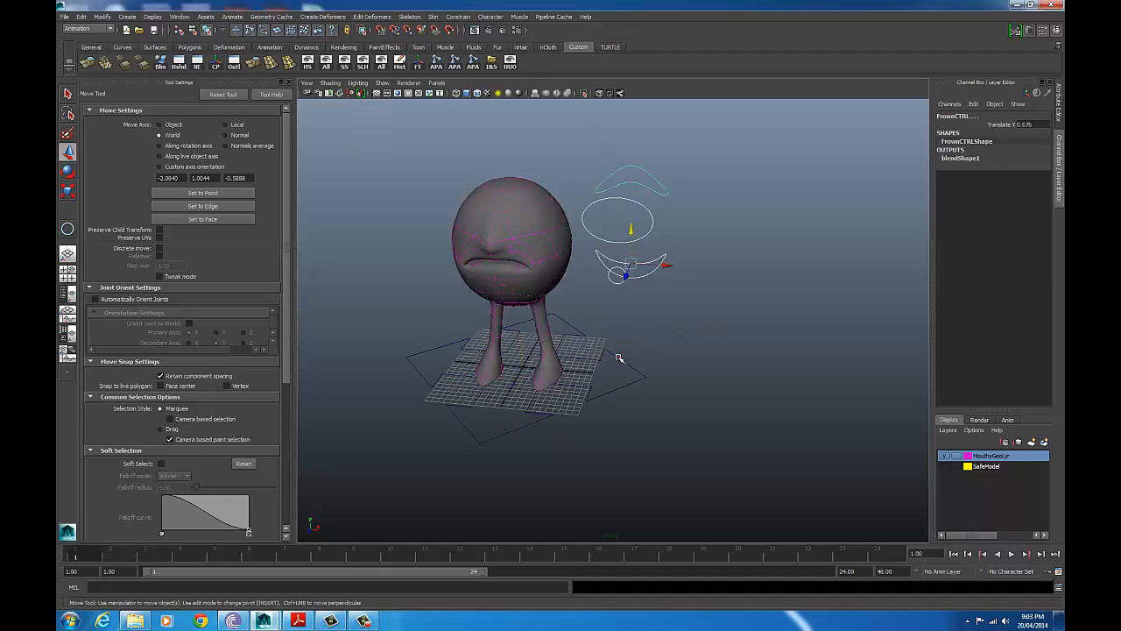
key(p)
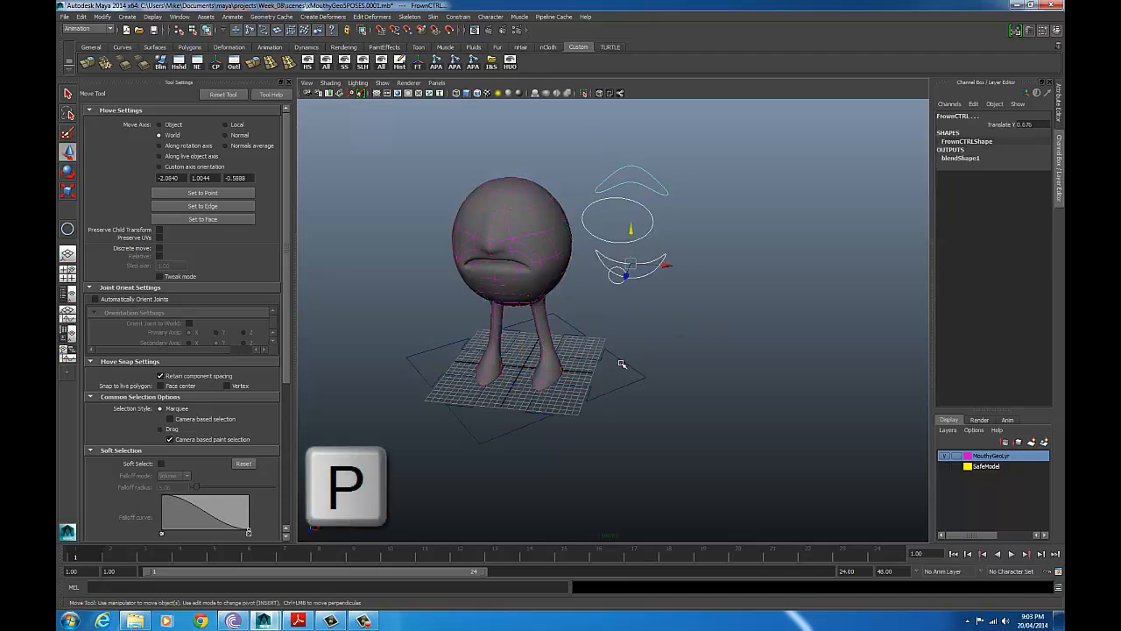
click(621, 362)
click(695, 338)
Step: Parent the MouthyGeo mesh to MasterCTRL
click(502, 223)
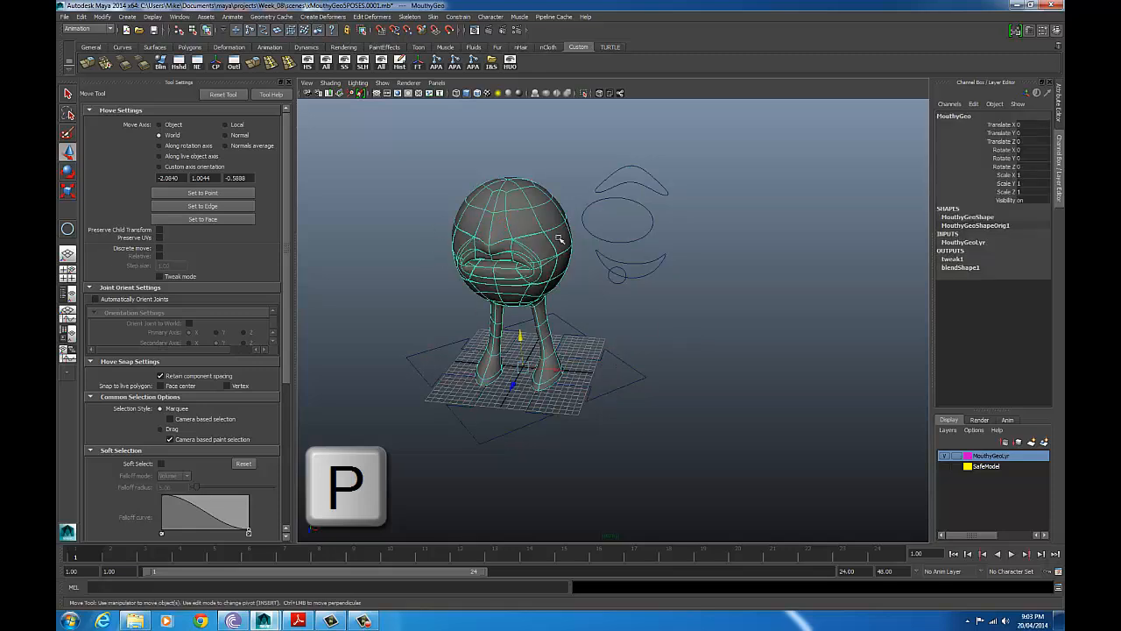
scroll(788, 342, down, 3)
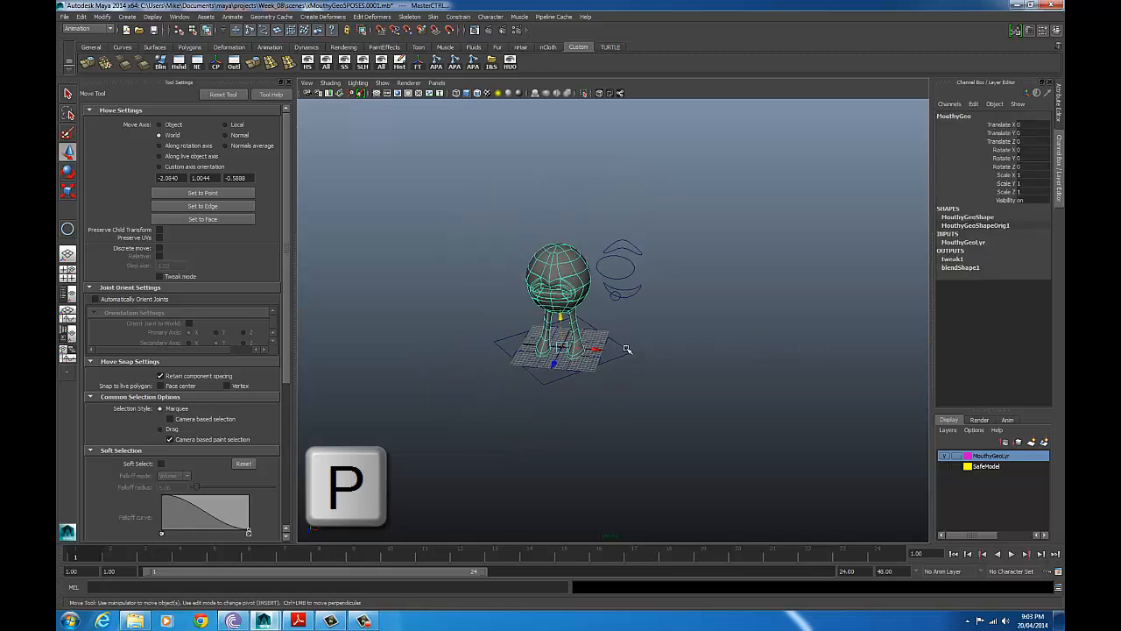
click(628, 348)
key(p)
Step: Test the hierarchy by moving MasterCTRL to about X 2, Y 4.6, Z -3, and switch to the Rotate tool
click(625, 349)
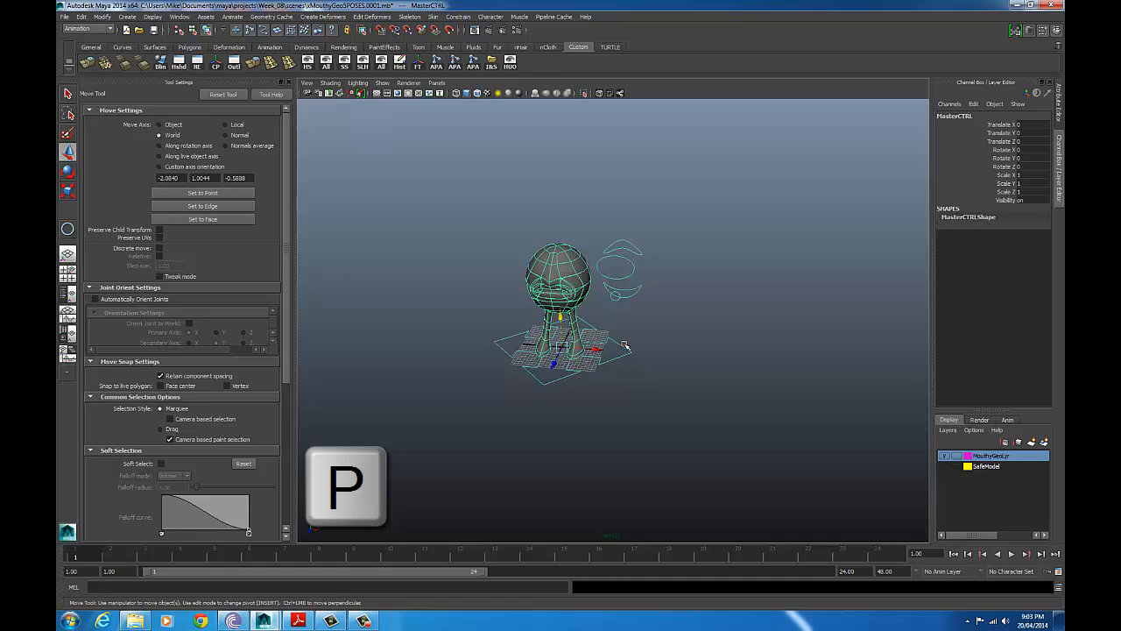
mouse_move(625, 347)
alt+mouse_down()
mouse_move(678, 355)
mouse_move(605, 352)
mouse_move(596, 400)
mouse_move(458, 318)
mouse_move(613, 343)
alt+mouse_up()
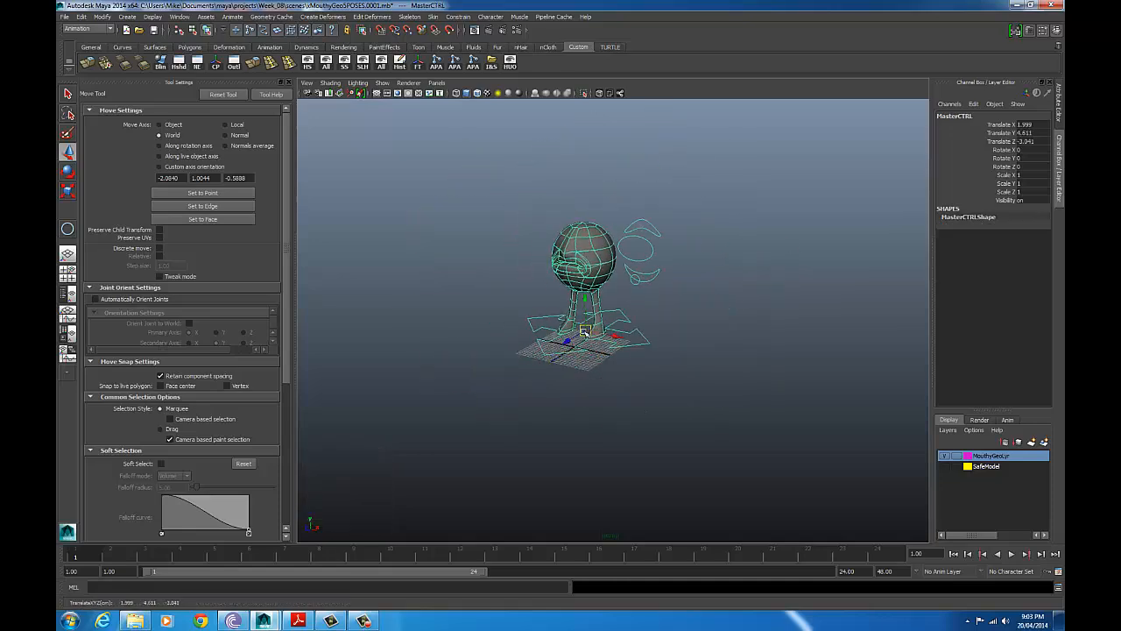
key(e)
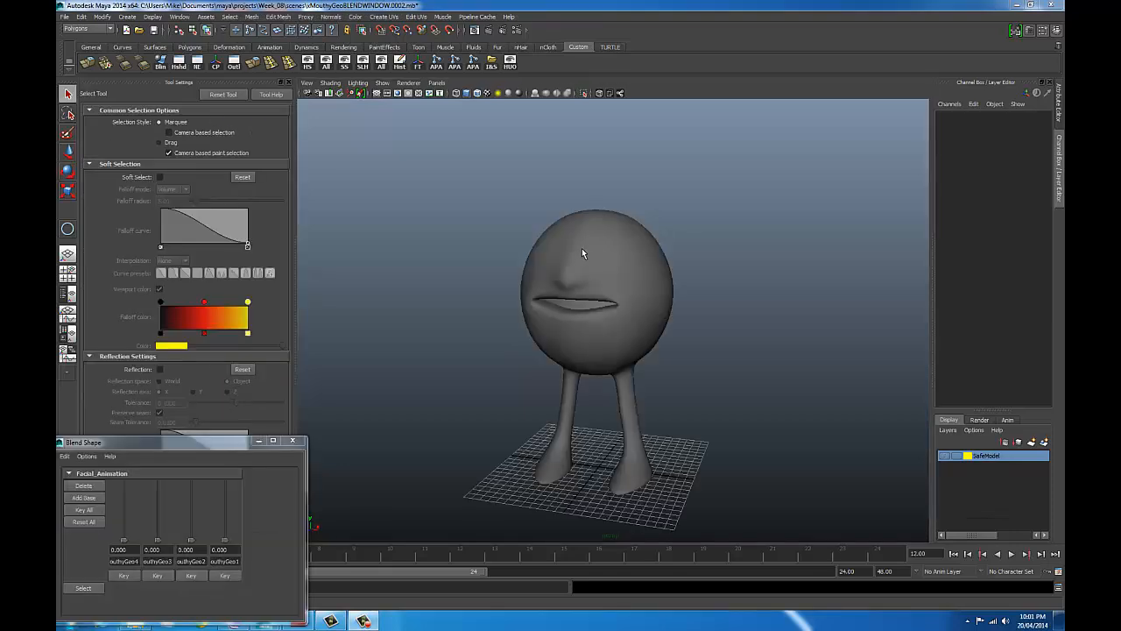
Step: Select MouthyGeo, compare its unsmoothed and smooth displays, and try the first Facial_Animation blend shape slider, returning it to 0
click(593, 250)
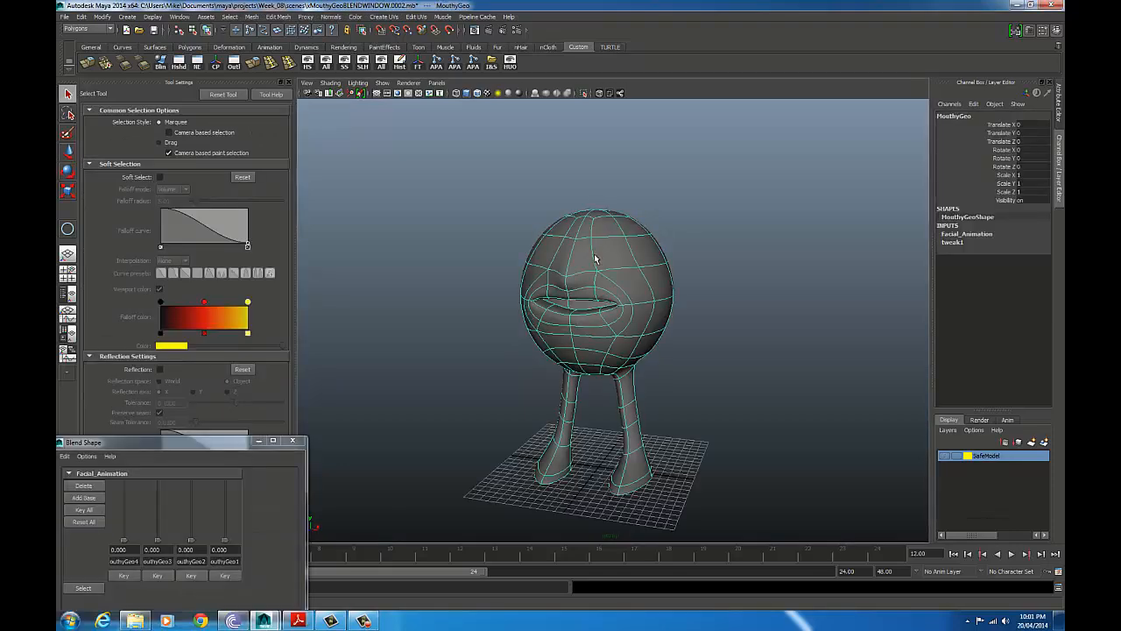
key(1)
key(3)
key(1)
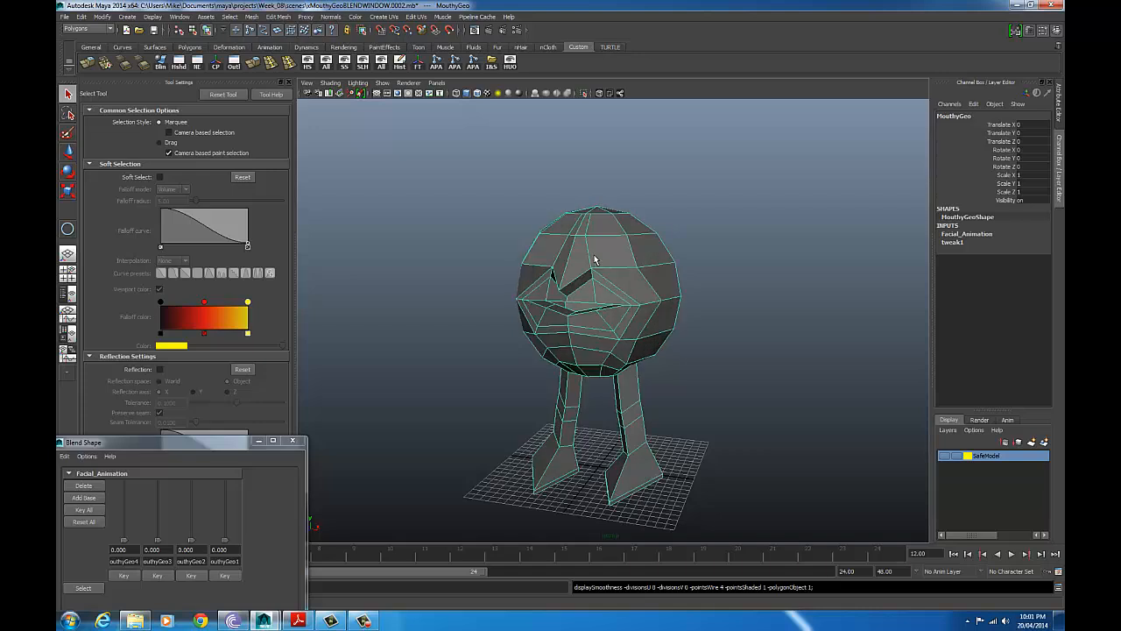
key(3)
mouse_move(124, 541)
mouse_down()
mouse_move(128, 477)
mouse_move(127, 558)
mouse_up()
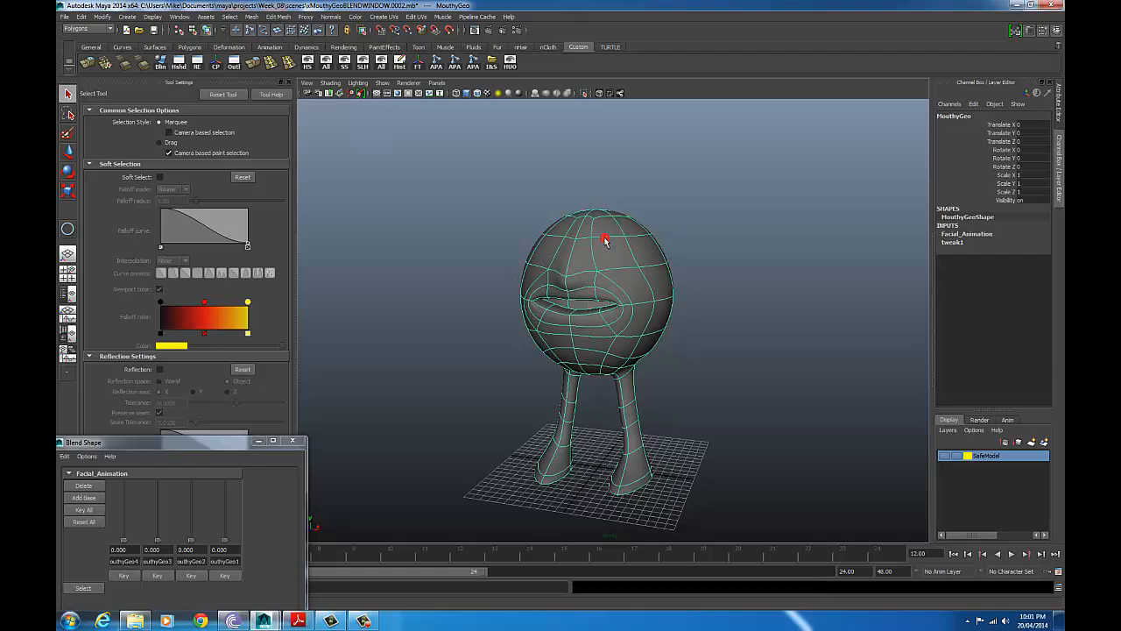
Step: Toggle MouthyGeo repeatedly between faceted low-poly display and smooth mesh preview, leaving the smooth preview on
key(1)
key(3)
key(1)
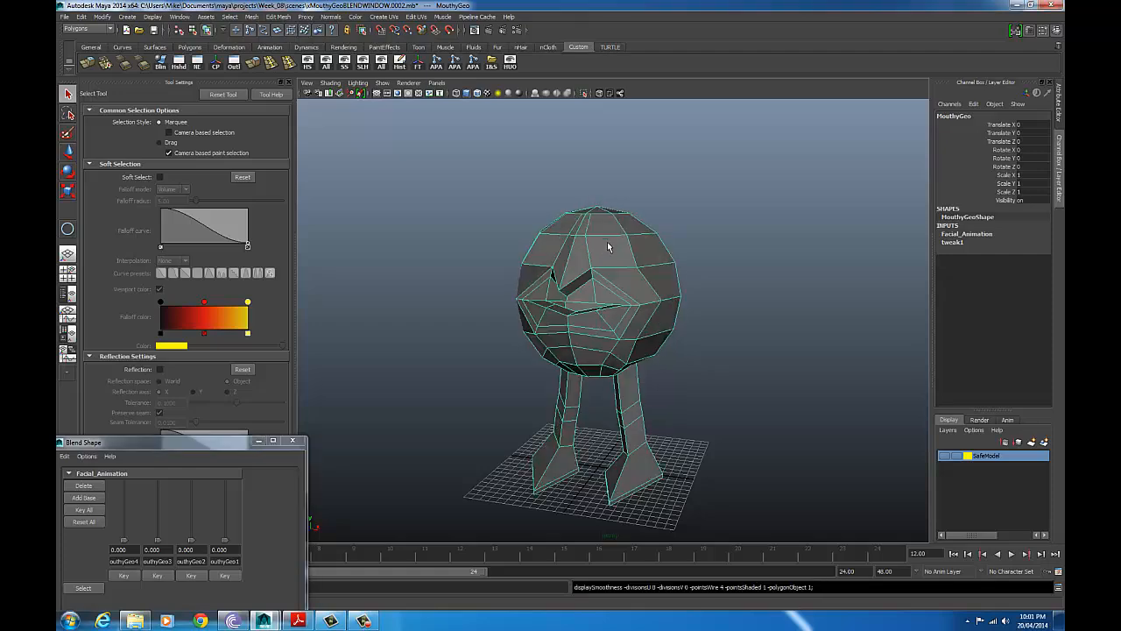
key(3)
key(1)
alt+right_drag(539, 273, 502, 274)
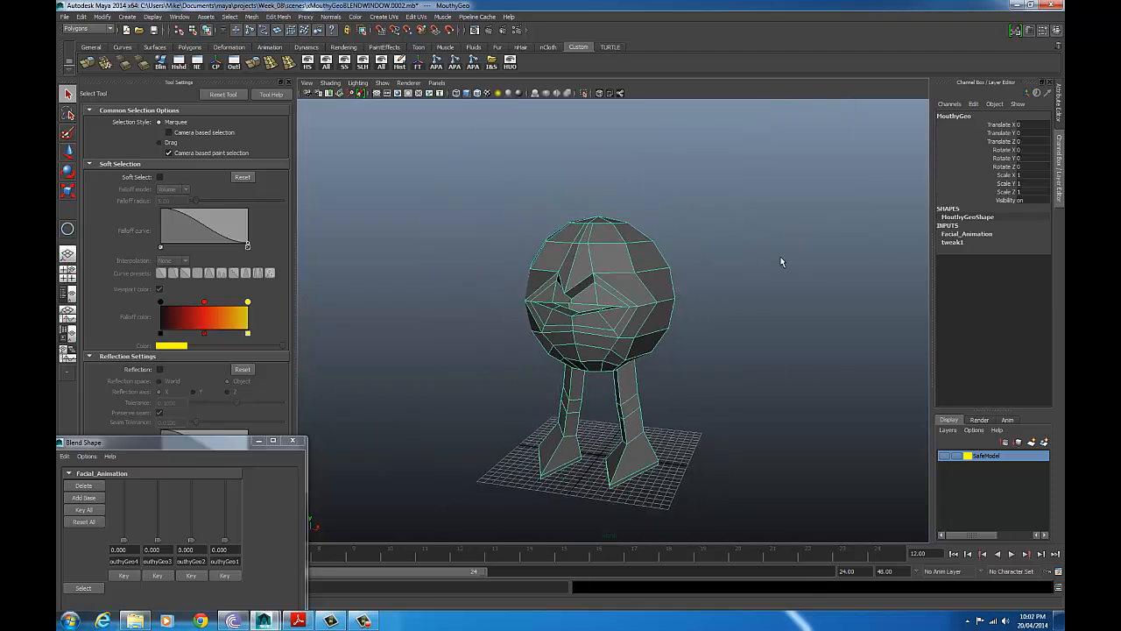
key(3)
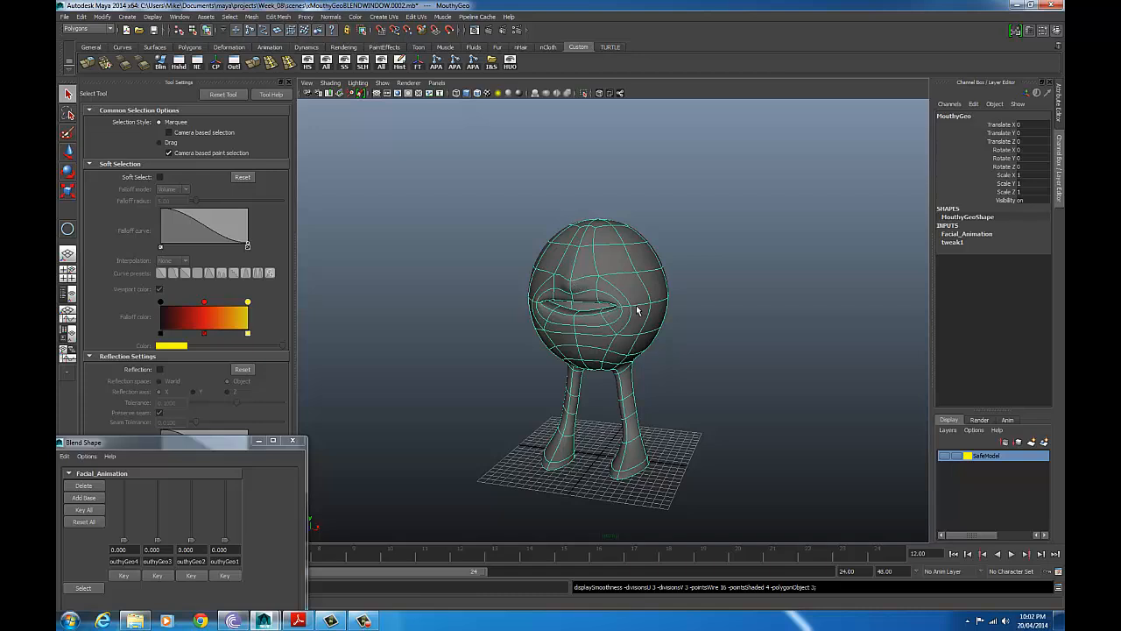
click(628, 267)
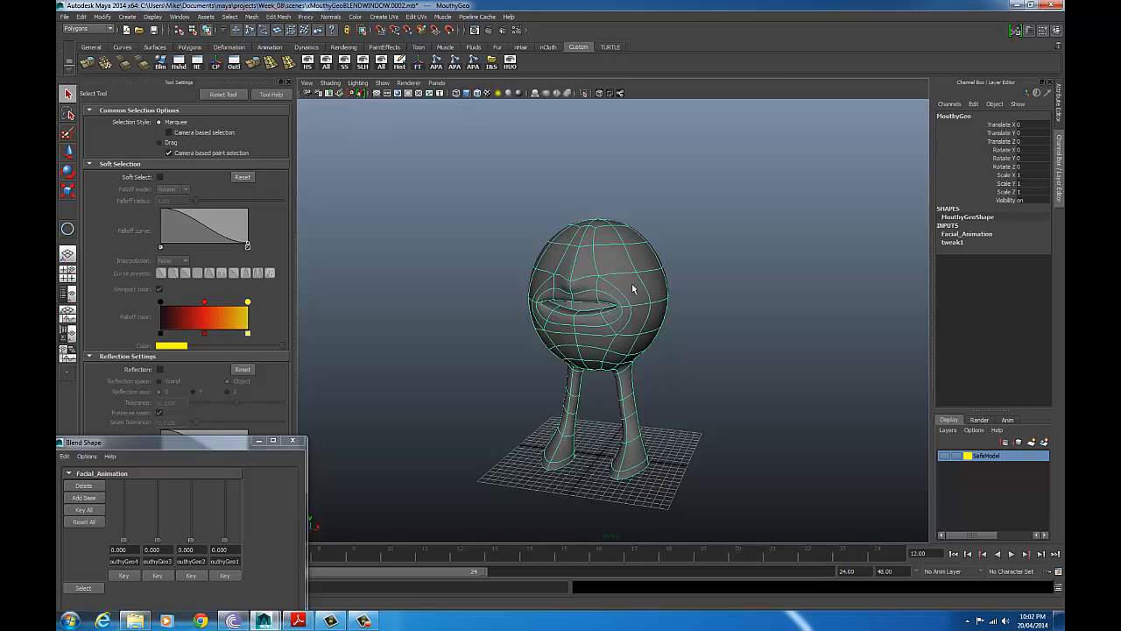
Step: Convert MouthyGeo's smooth mesh preview to polygons
key(3)
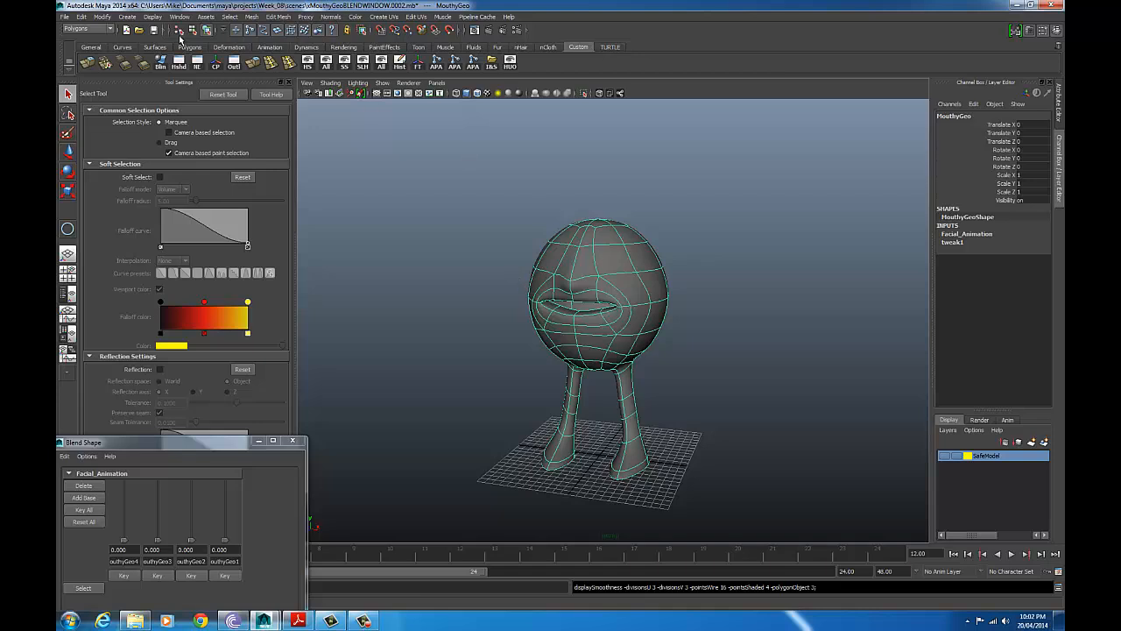
click(102, 17)
mouse_move(167, 178)
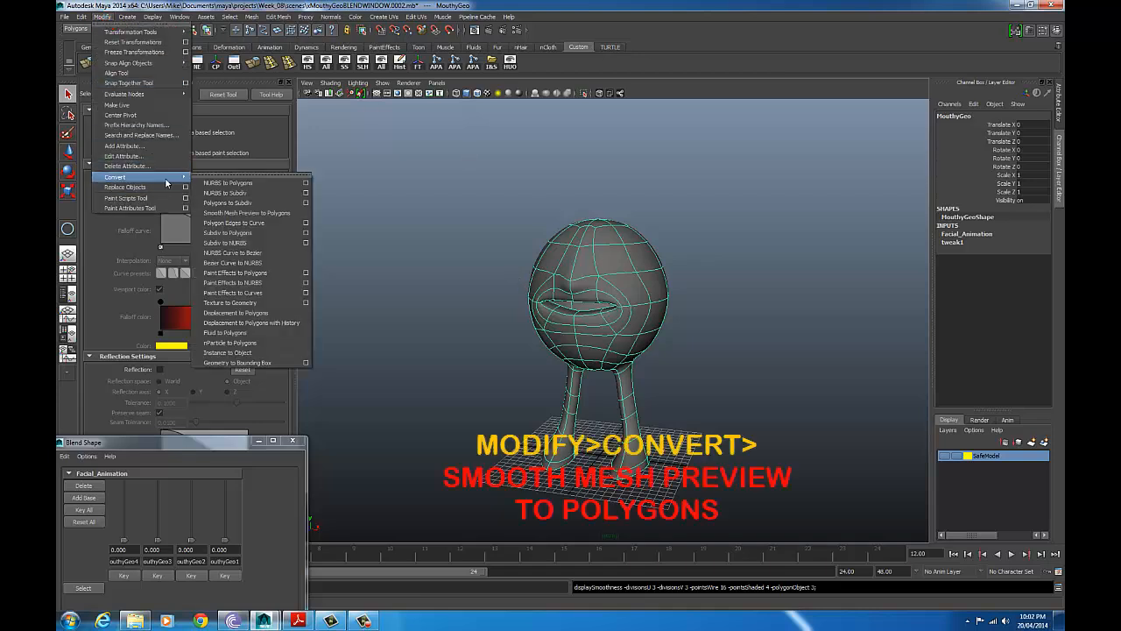
click(247, 213)
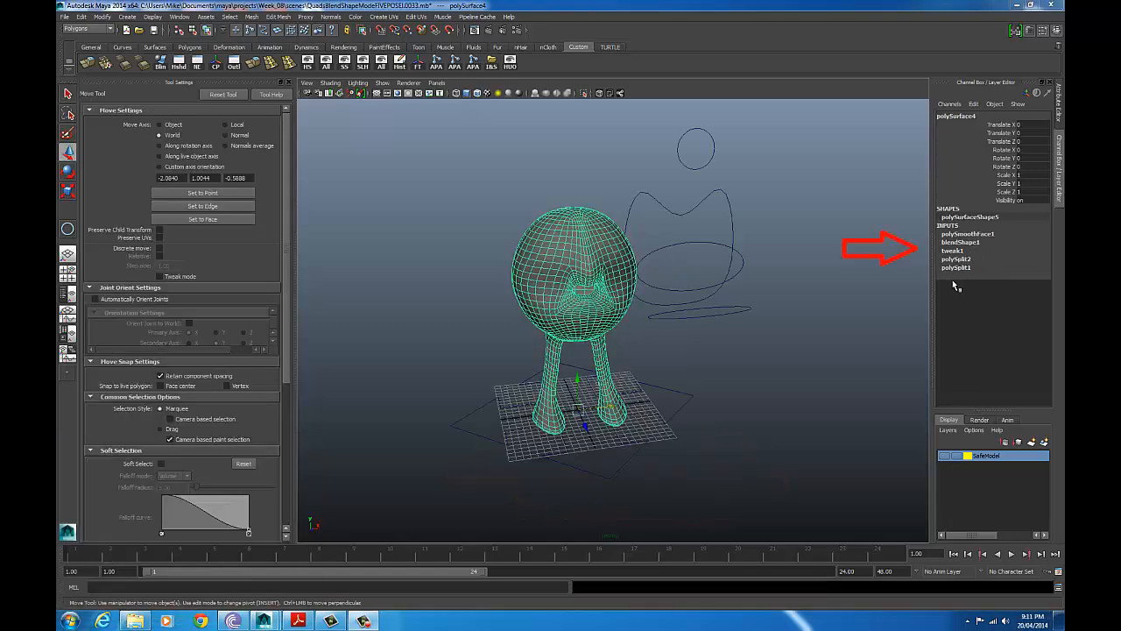
Step: Examine the input history of polySurface4, expanding the tweak1, polySmoothFace1 and polySplit2 nodes to review their attributes
click(957, 262)
click(961, 252)
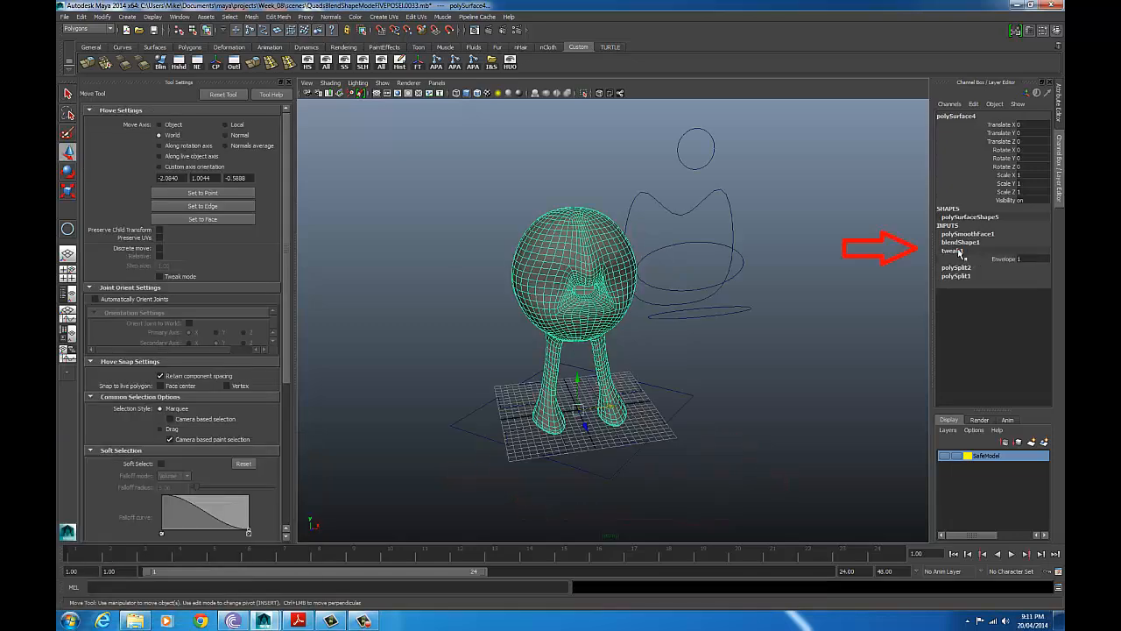
double_click(962, 234)
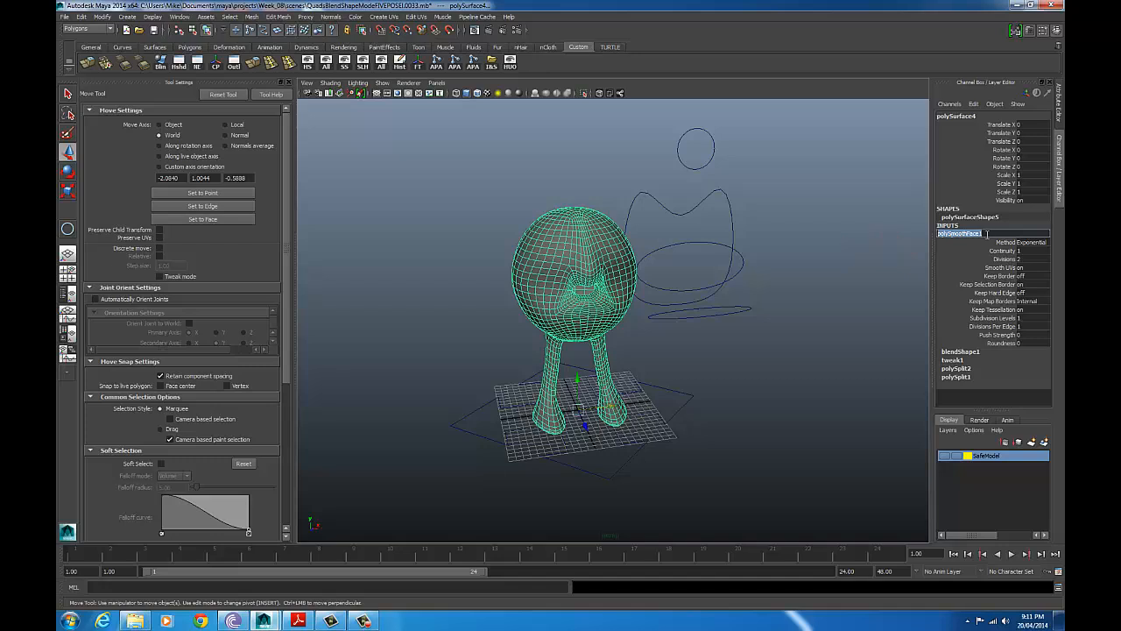
click(950, 226)
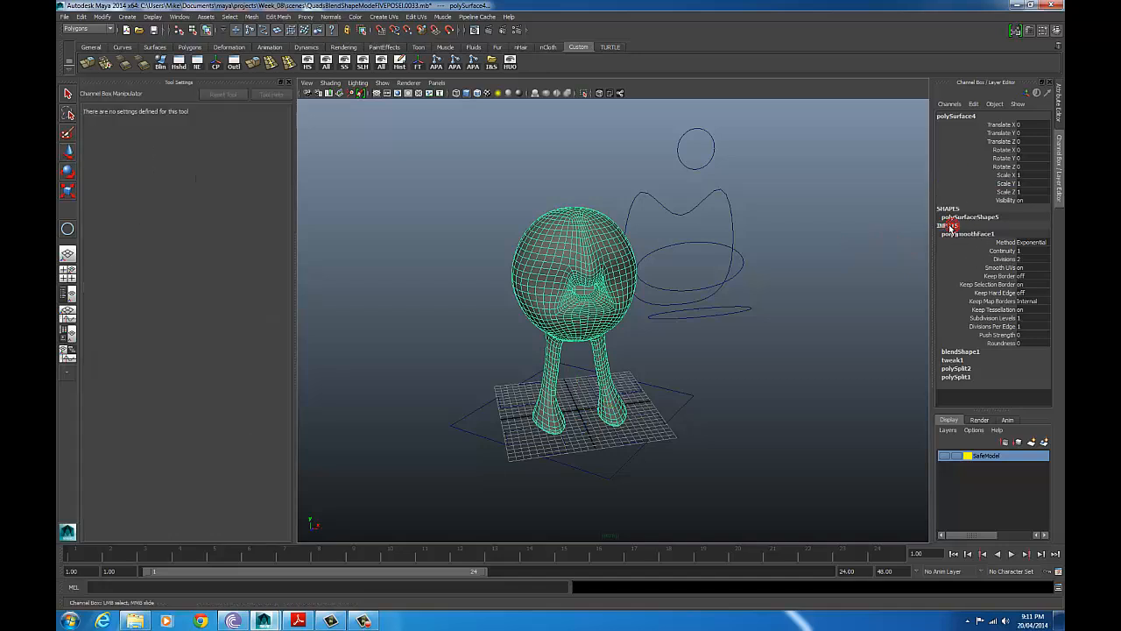
double_click(953, 235)
click(970, 369)
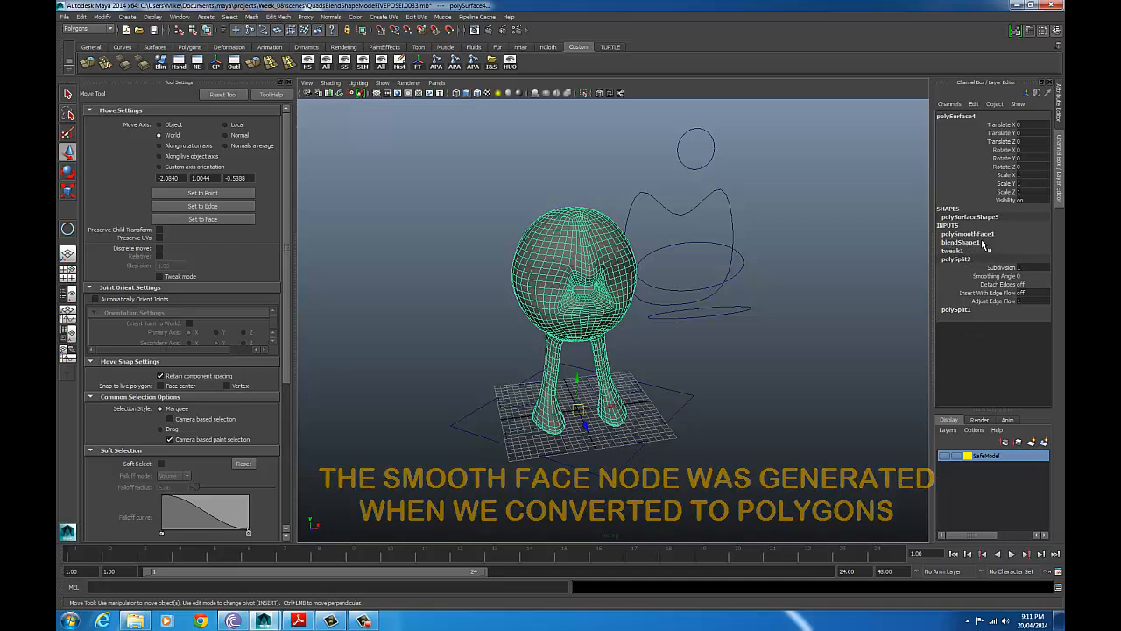
Step: Delete the non-deformer history of polySurface4, keeping its blend shape deformer
click(595, 228)
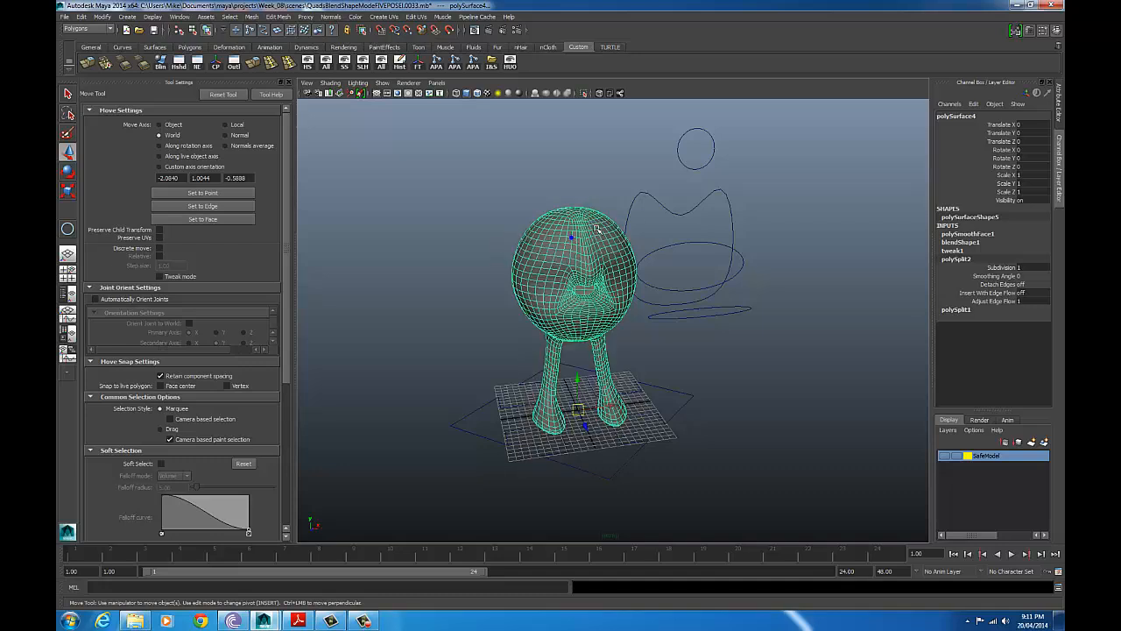
click(81, 16)
mouse_move(109, 126)
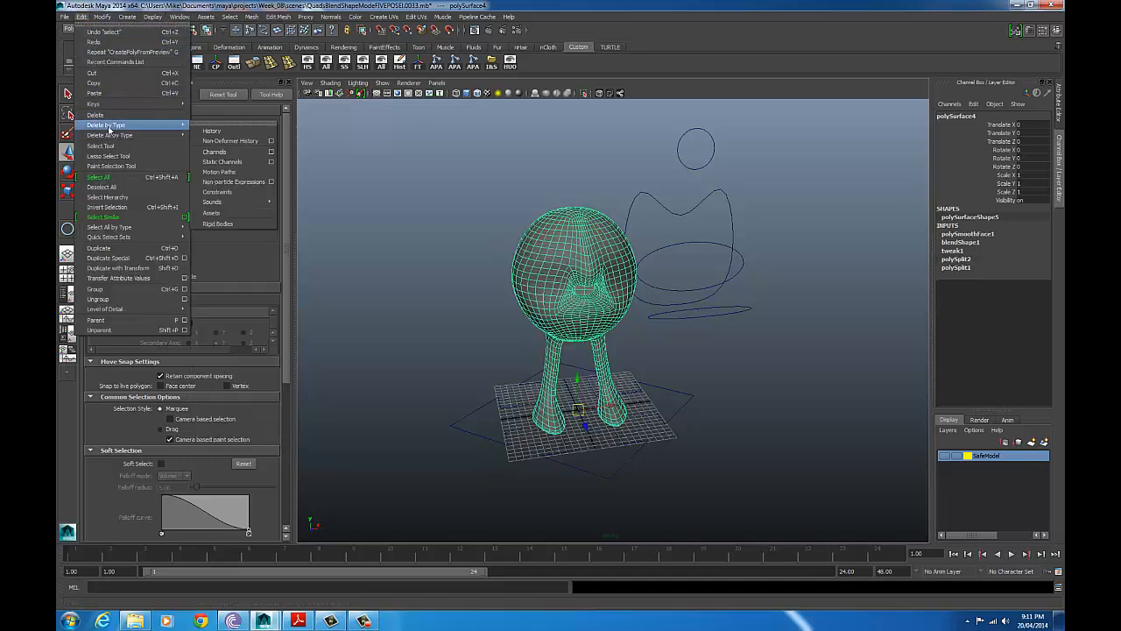
click(226, 141)
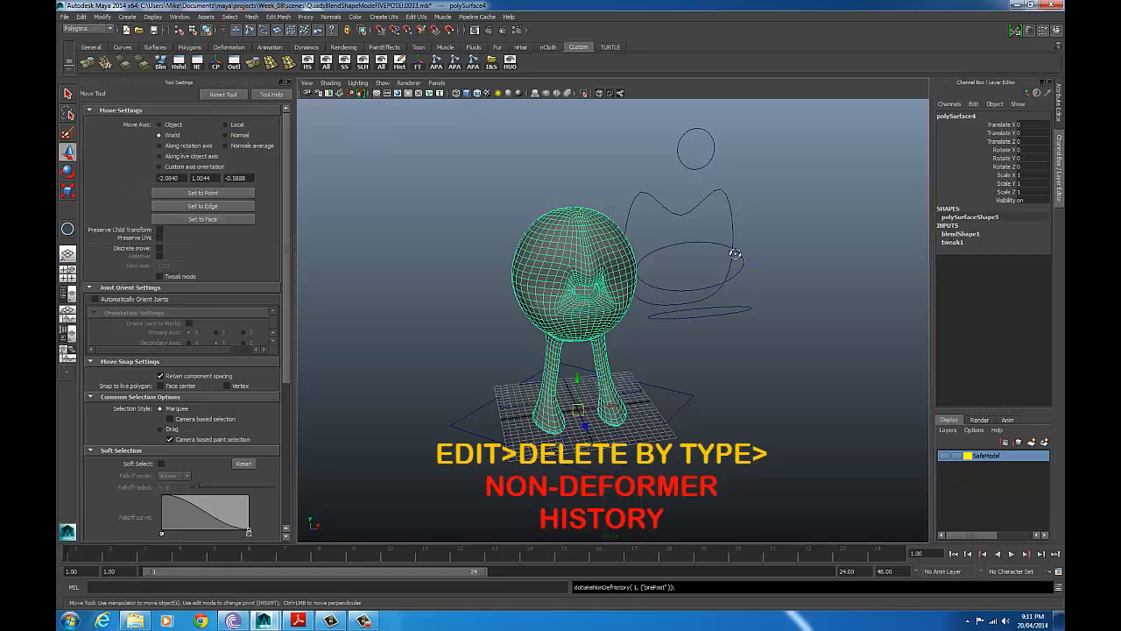
Step: Try the OpenCTRL, SmileCTRL and PuckerCTRL handles in turn and inspect the smoothed mouth from the front and at an angle
alt+drag(735, 254, 782, 263)
alt+drag(805, 263, 819, 263)
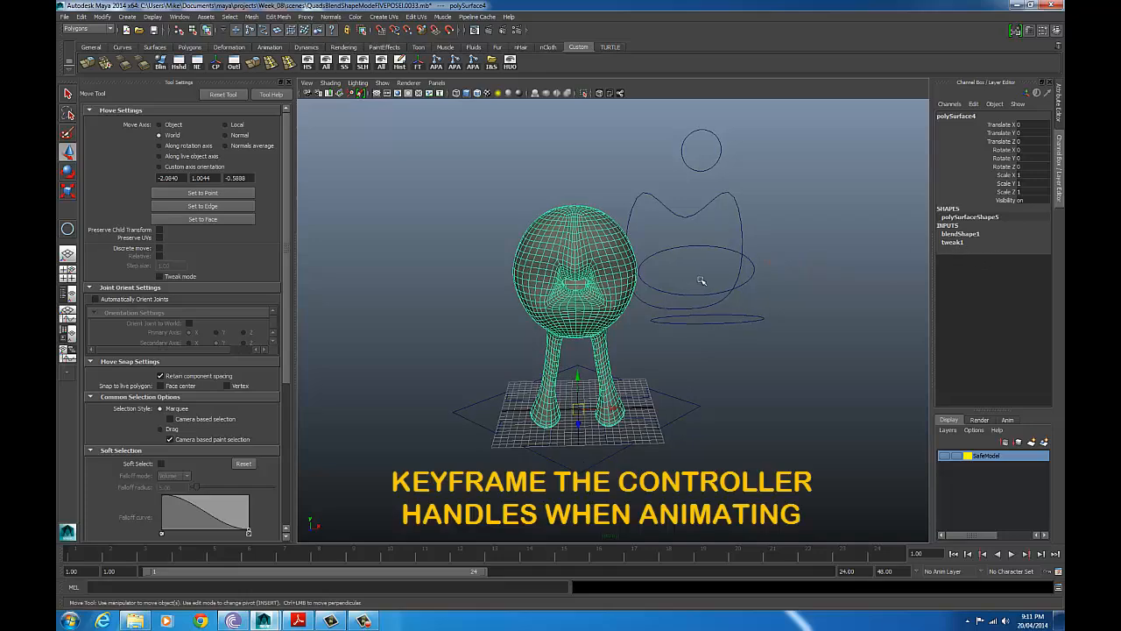
click(716, 249)
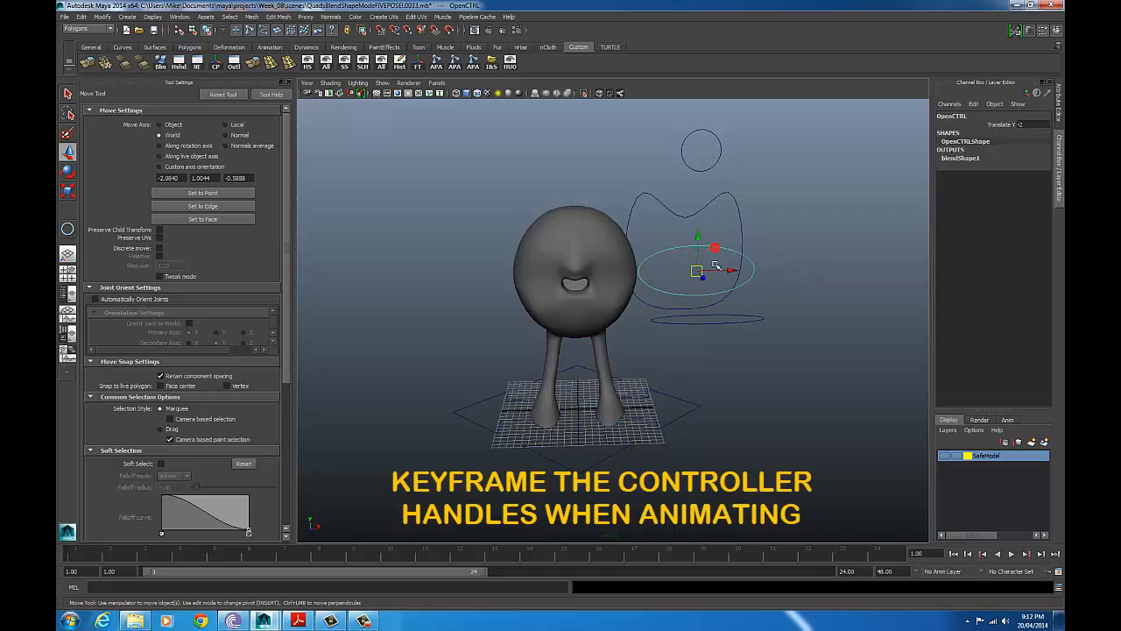
mouse_move(699, 237)
mouse_down()
mouse_move(702, 182)
mouse_move(695, 237)
mouse_up()
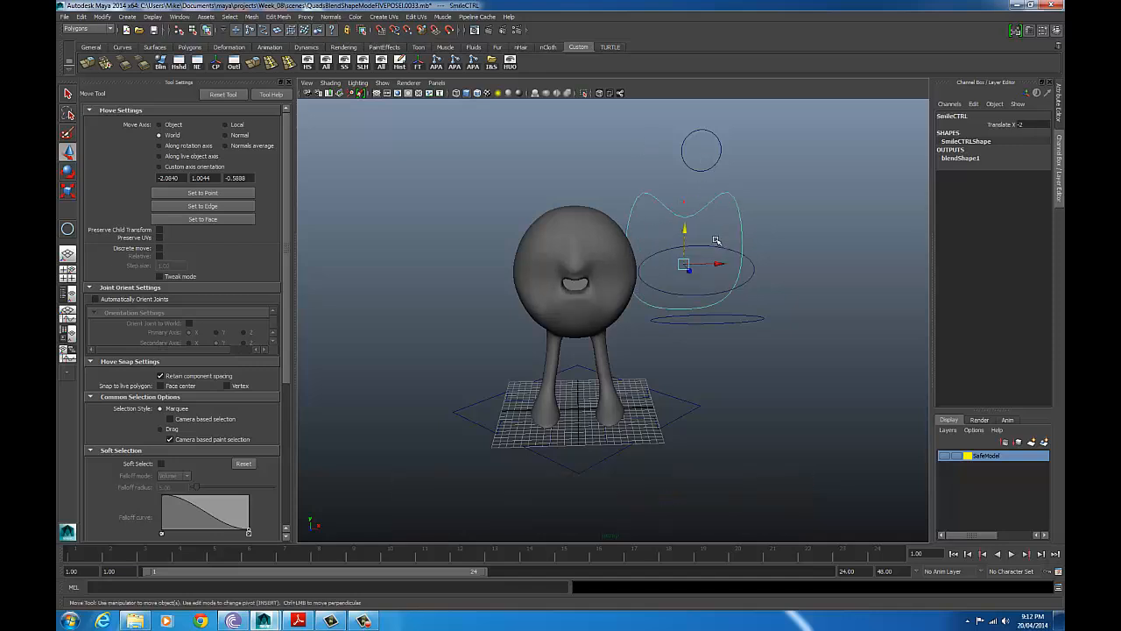
click(719, 155)
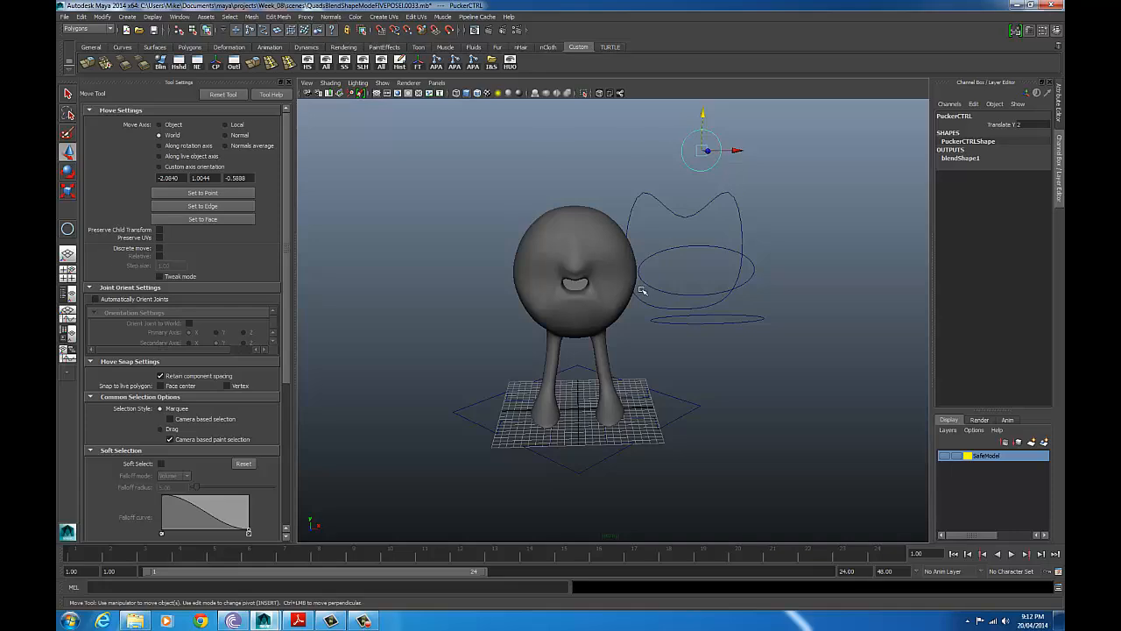
alt+drag(644, 290, 841, 246)
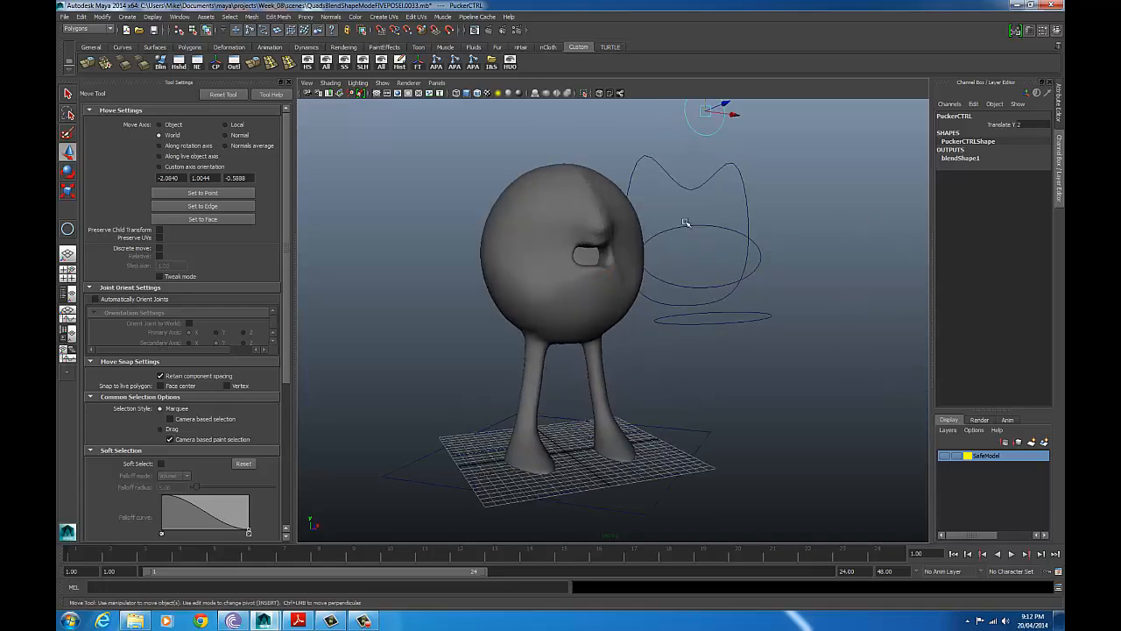